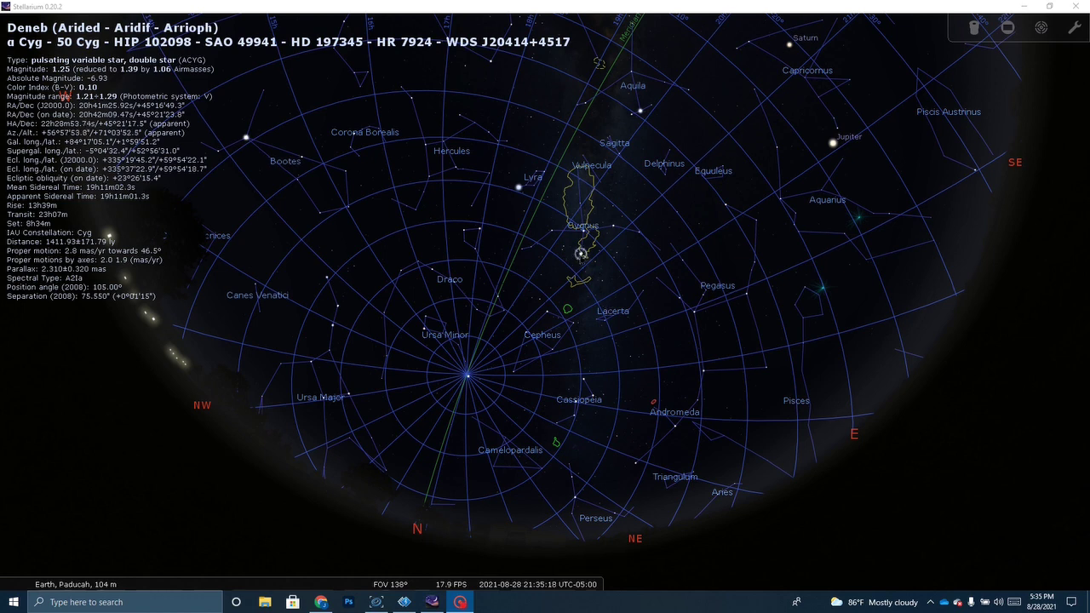
In Stellarium, select the Pelican Nebula, then select Deneb as the reference star.
{"action": "left_click", "coordinate": [581, 253]}
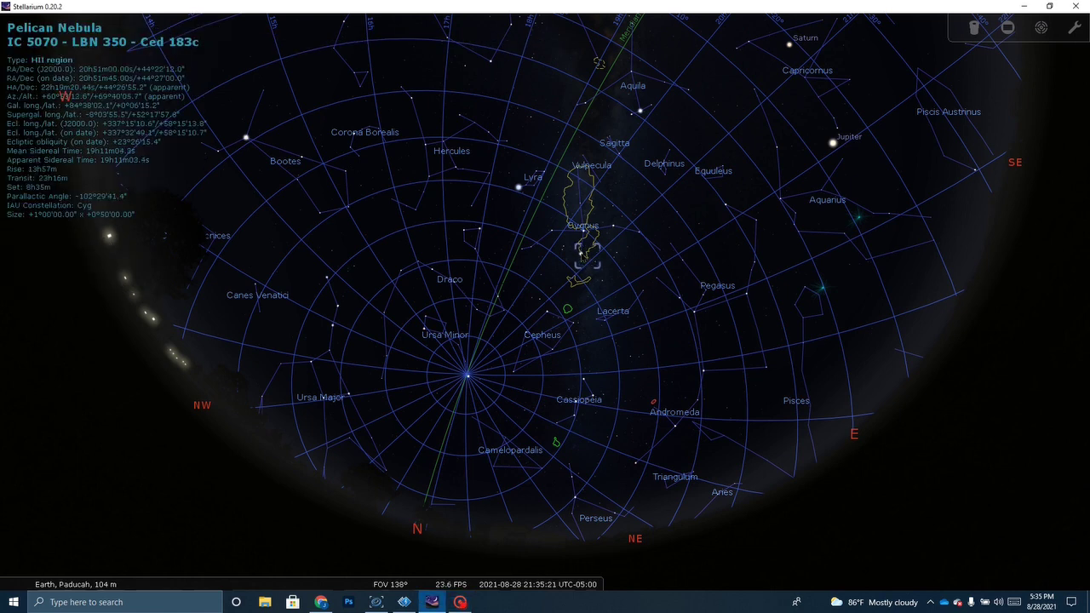
{"action": "scroll", "coordinate": [581, 253], "scroll_direction": "up", "scroll_amount": 5}
{"action": "left_click", "coordinate": [636, 178]}
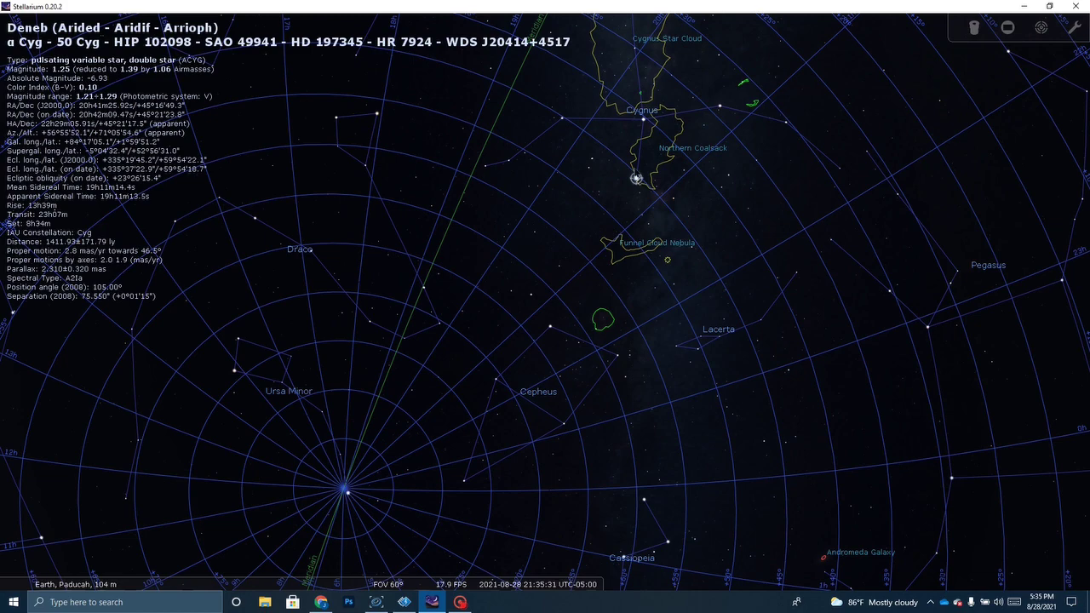
Zoom in toward Cygnus and pan the chart onto the nebulae around Deneb.
{"action": "scroll", "coordinate": [645, 184], "scroll_direction": "up", "scroll_amount": 3}
{"action": "scroll", "coordinate": [670, 201], "scroll_direction": "up", "scroll_amount": 2}
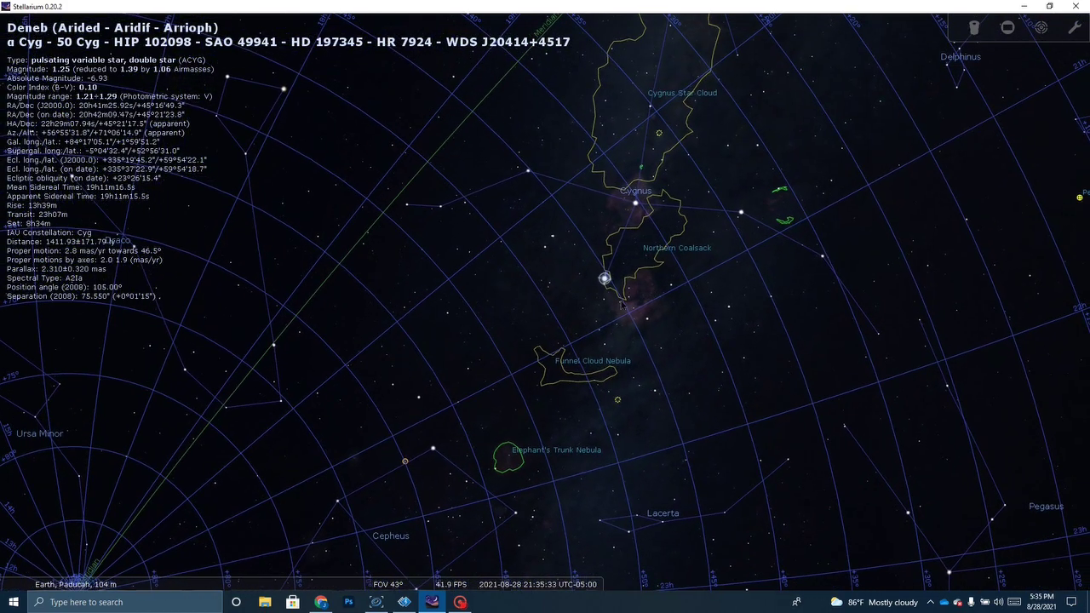
{"action": "scroll", "coordinate": [681, 293], "scroll_direction": "up", "scroll_amount": 2}
{"action": "scroll", "coordinate": [681, 297], "scroll_direction": "up", "scroll_amount": 2}
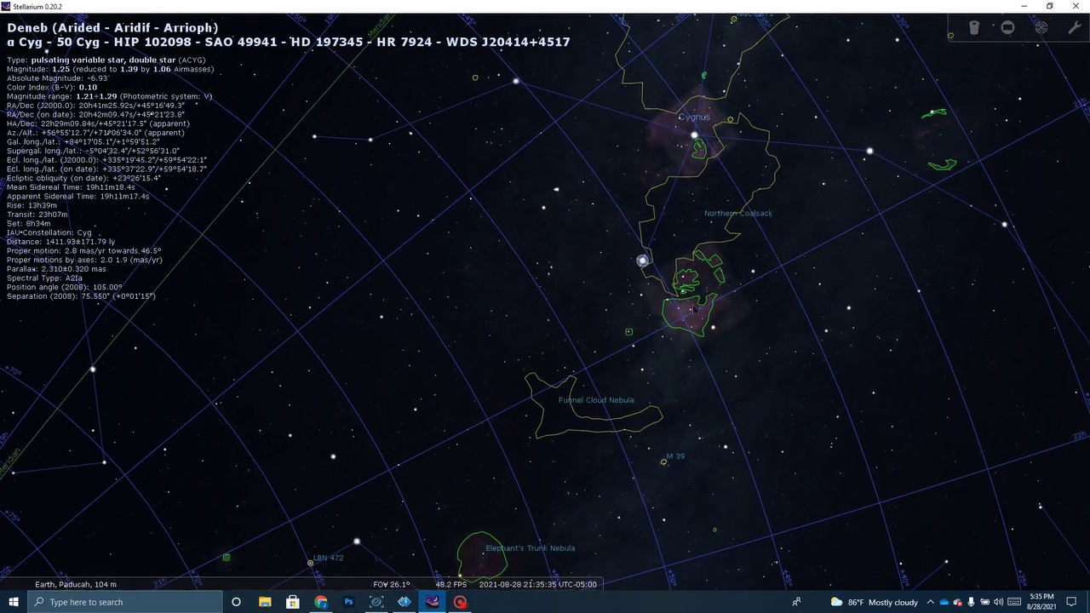
{"action": "scroll", "coordinate": [695, 308], "scroll_direction": "up", "scroll_amount": 2}
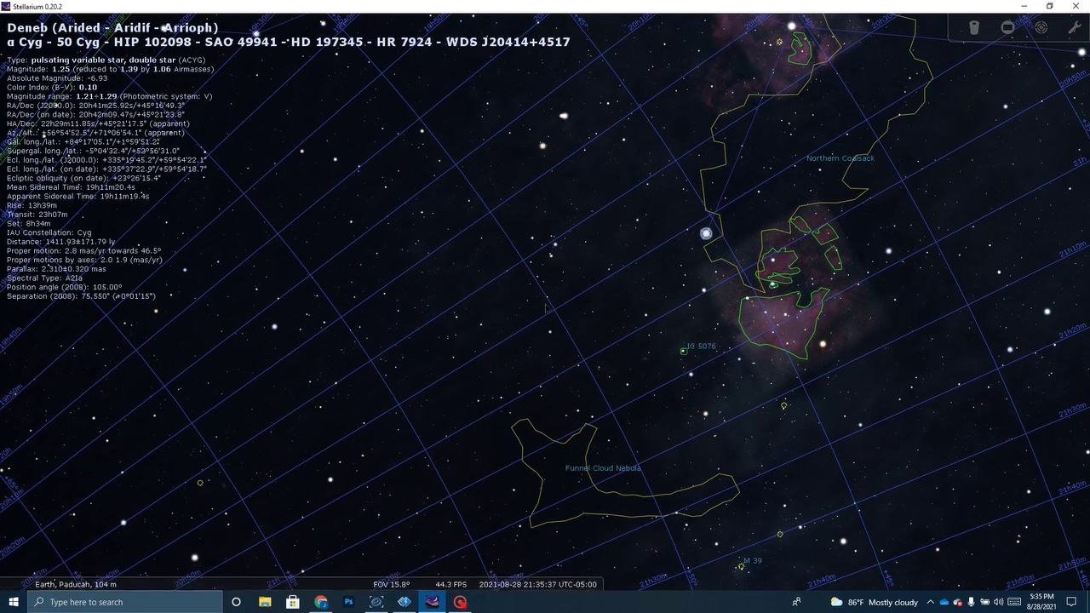
{"action": "left_click_drag", "start_coordinate": [647, 281], "coordinate": [554, 489]}
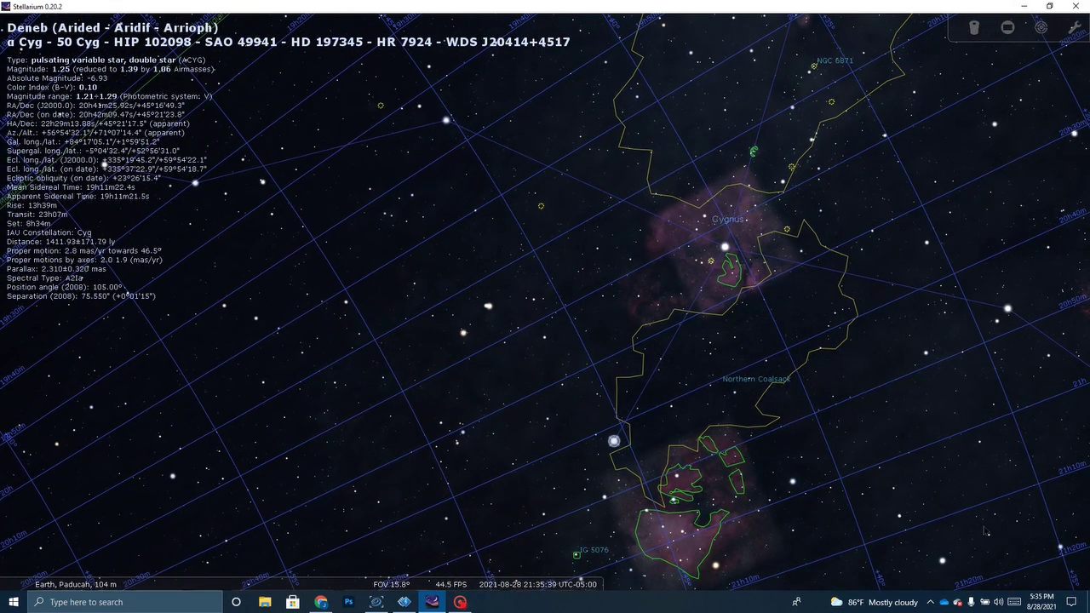
{"action": "scroll", "coordinate": [565, 493], "scroll_direction": "down", "scroll_amount": 3}
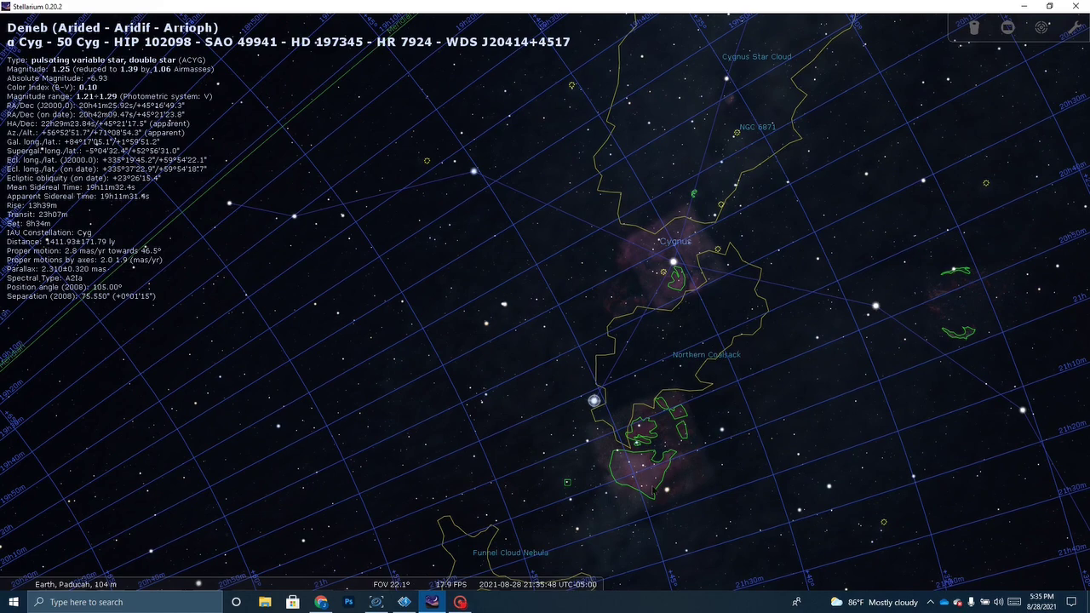
{"action": "scroll", "coordinate": [653, 491], "scroll_direction": "down", "scroll_amount": 2}
{"action": "scroll", "coordinate": [649, 490], "scroll_direction": "up", "scroll_amount": 2}
{"action": "scroll", "coordinate": [726, 457], "scroll_direction": "up", "scroll_amount": 2}
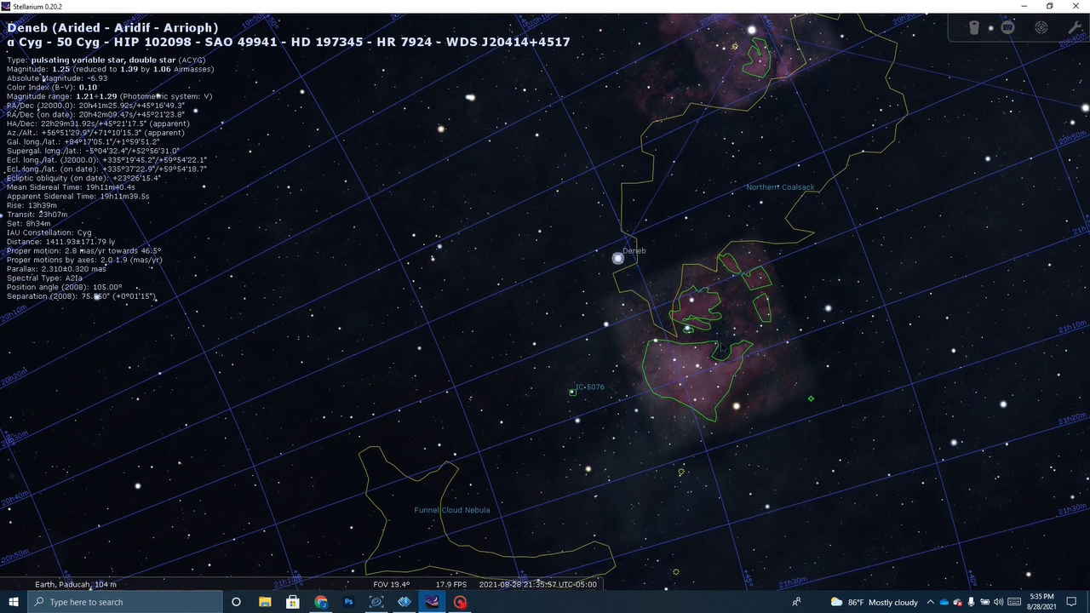
{"action": "scroll", "coordinate": [798, 328], "scroll_direction": "up", "scroll_amount": 2}
{"action": "scroll", "coordinate": [794, 328], "scroll_direction": "up", "scroll_amount": 3}
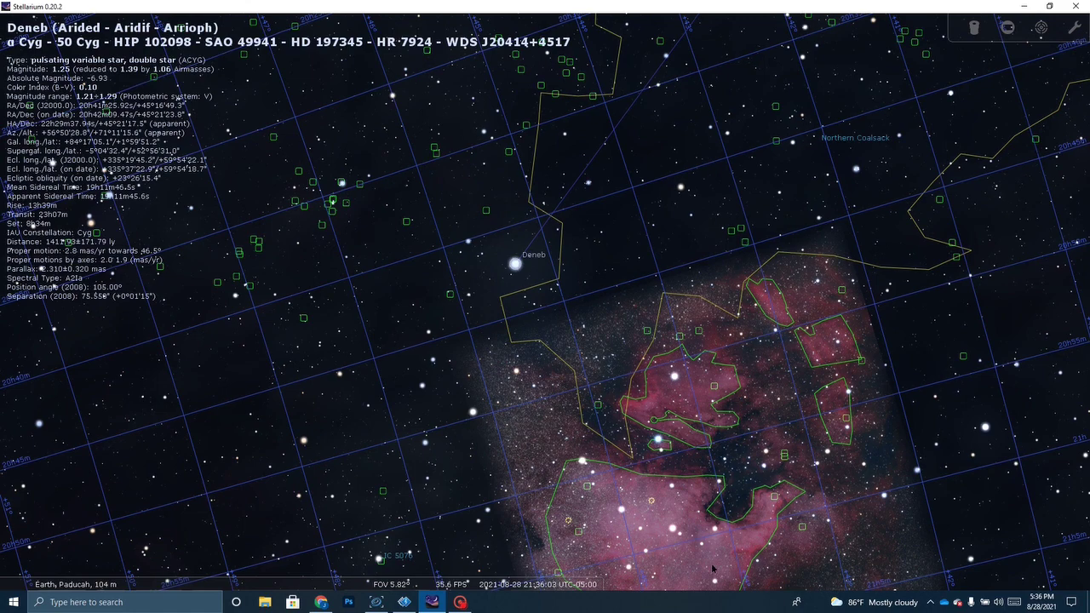
{"action": "left_click_drag", "start_coordinate": [721, 562], "coordinate": [704, 505]}
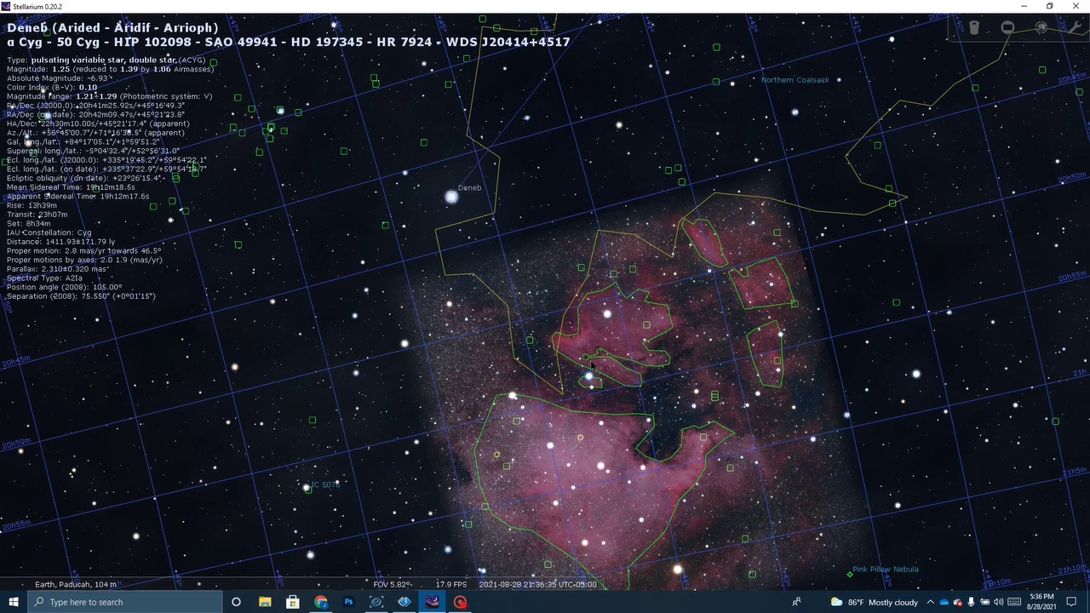
{"action": "scroll", "coordinate": [680, 434], "scroll_direction": "down", "scroll_amount": 3}
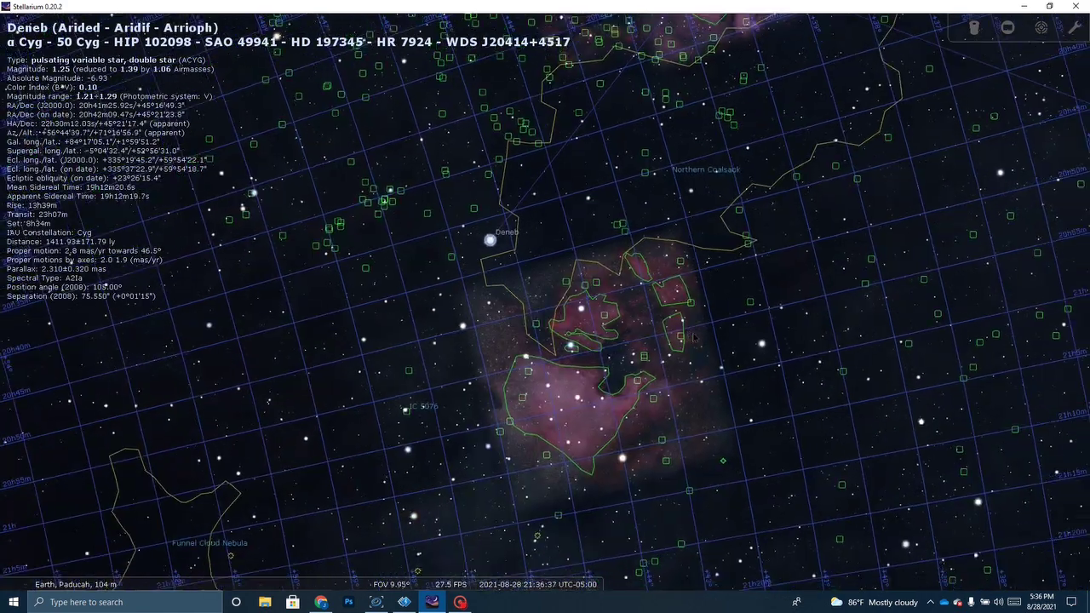
{"action": "scroll", "coordinate": [673, 184], "scroll_direction": "down", "scroll_amount": 2}
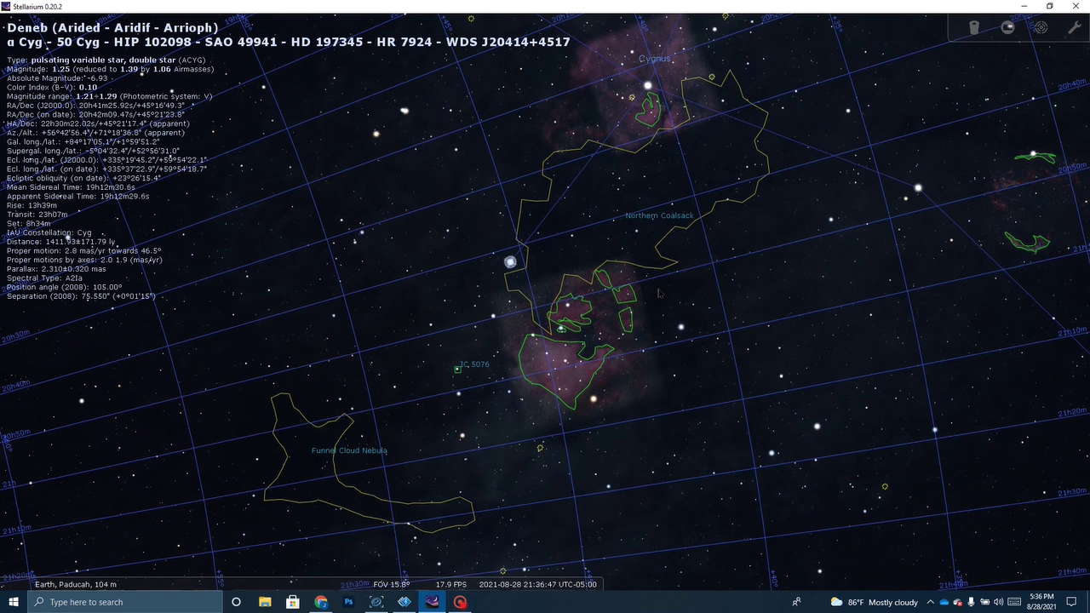
{"action": "left_click_drag", "start_coordinate": [691, 280], "coordinate": [567, 395]}
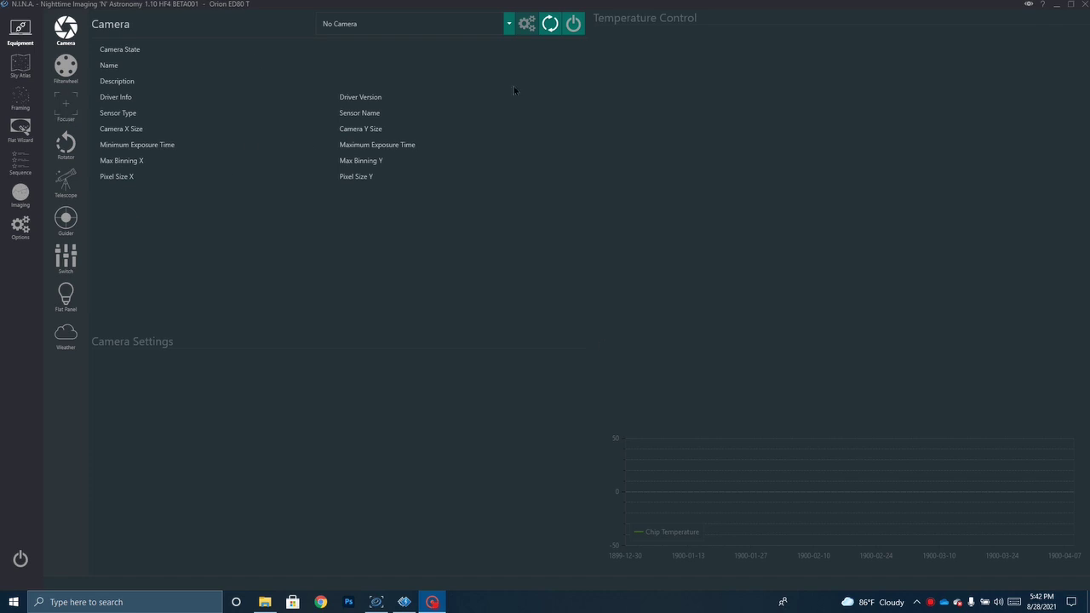
Review the focuser, keep Manual Rotator as the rotator device, and open Plate Solving options.
{"action": "left_click", "coordinate": [58, 109]}
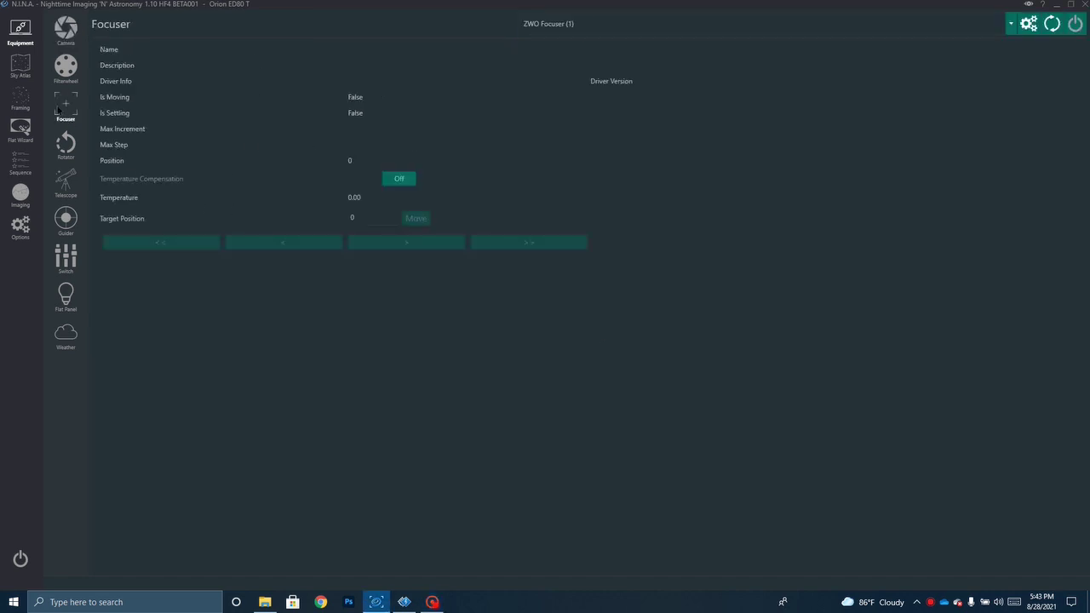
{"action": "left_click", "coordinate": [72, 156]}
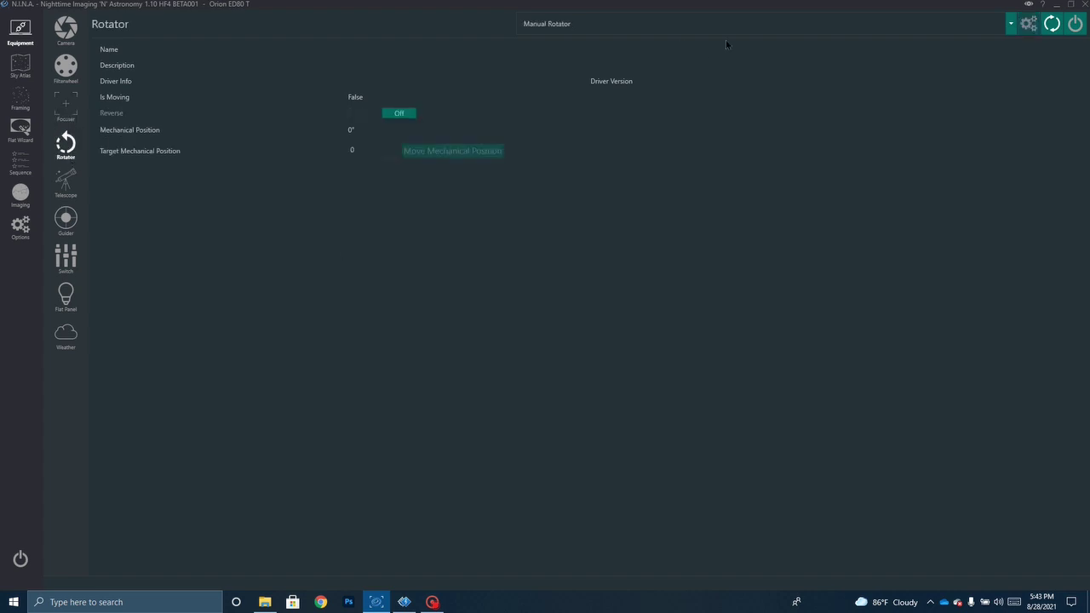
{"action": "left_click", "coordinate": [1009, 28]}
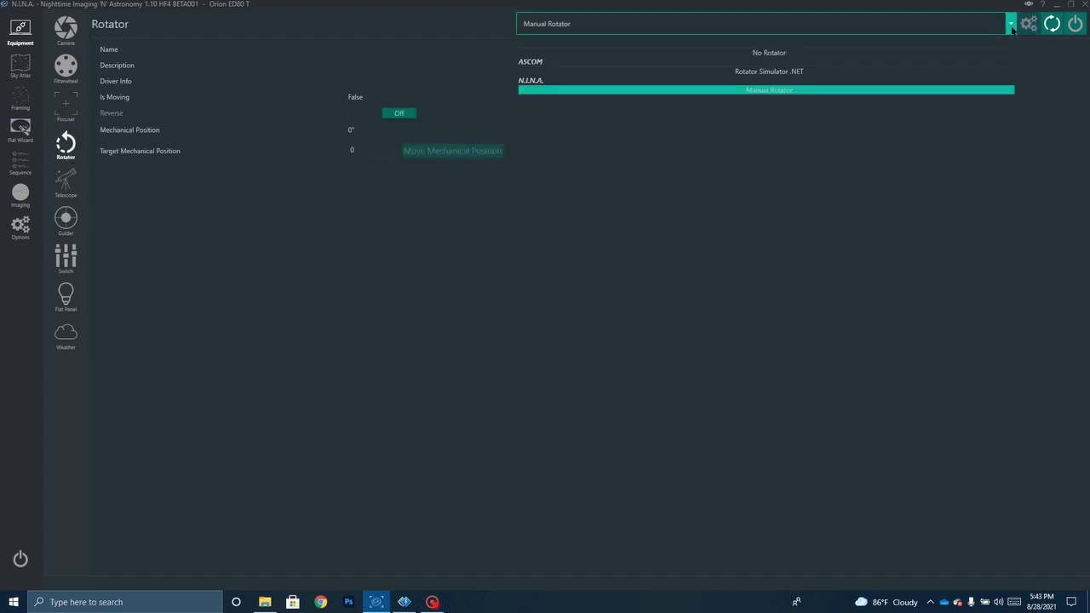
{"action": "left_click", "coordinate": [707, 91]}
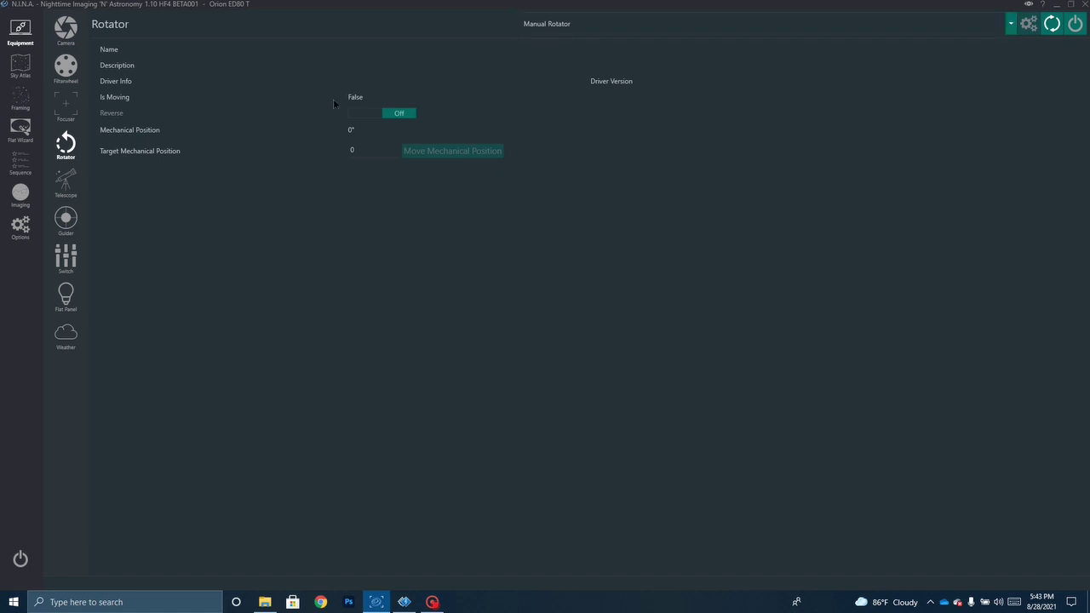
{"action": "left_click", "coordinate": [20, 226]}
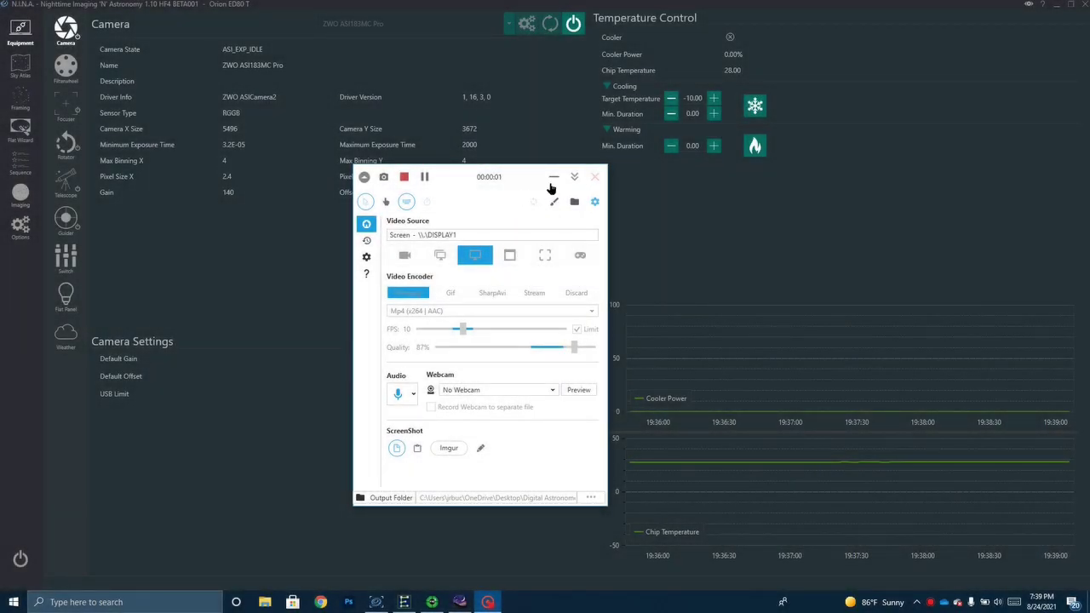
Hide the recorder and open the Sky Atlas showing bright nebulae sorted by size.
{"action": "left_click", "coordinate": [553, 178]}
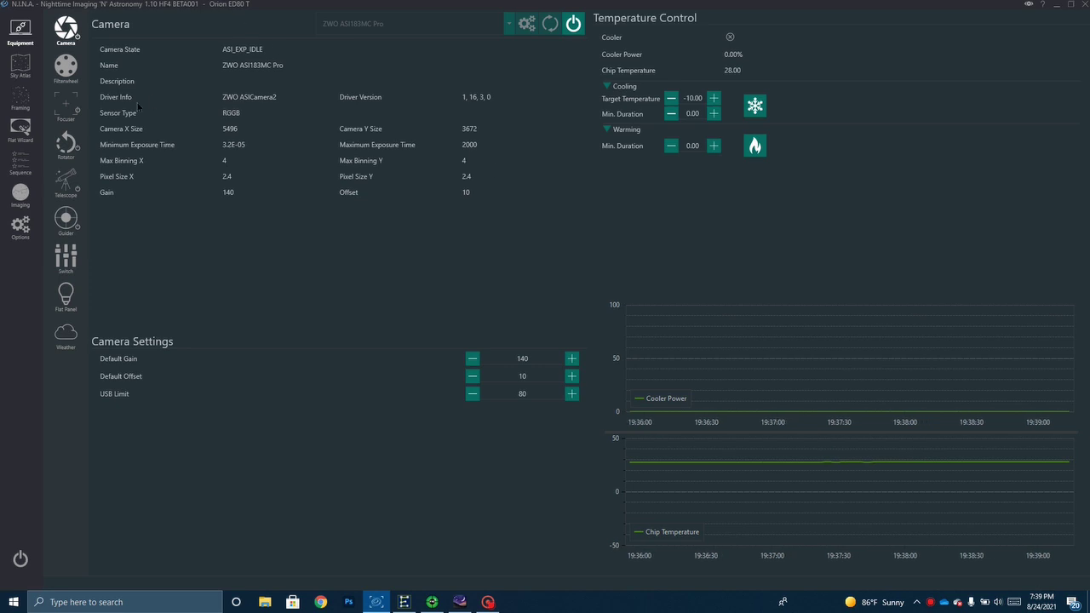
{"action": "left_click", "coordinate": [33, 73]}
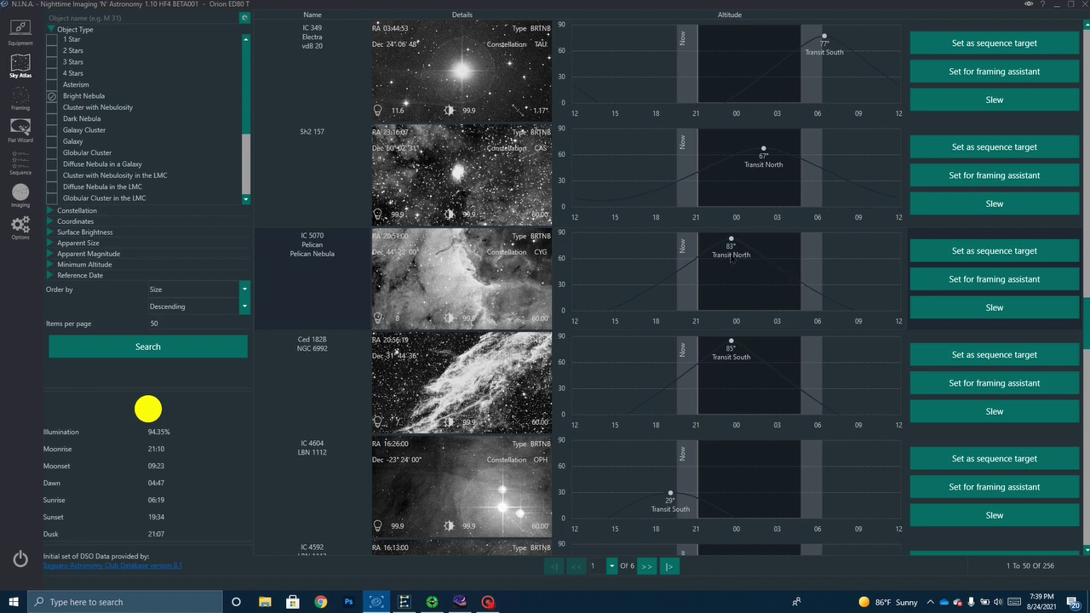
Send the Pelican Nebula to the framing assistant and nudge the camera frame slightly south.
{"action": "left_click", "coordinate": [928, 290]}
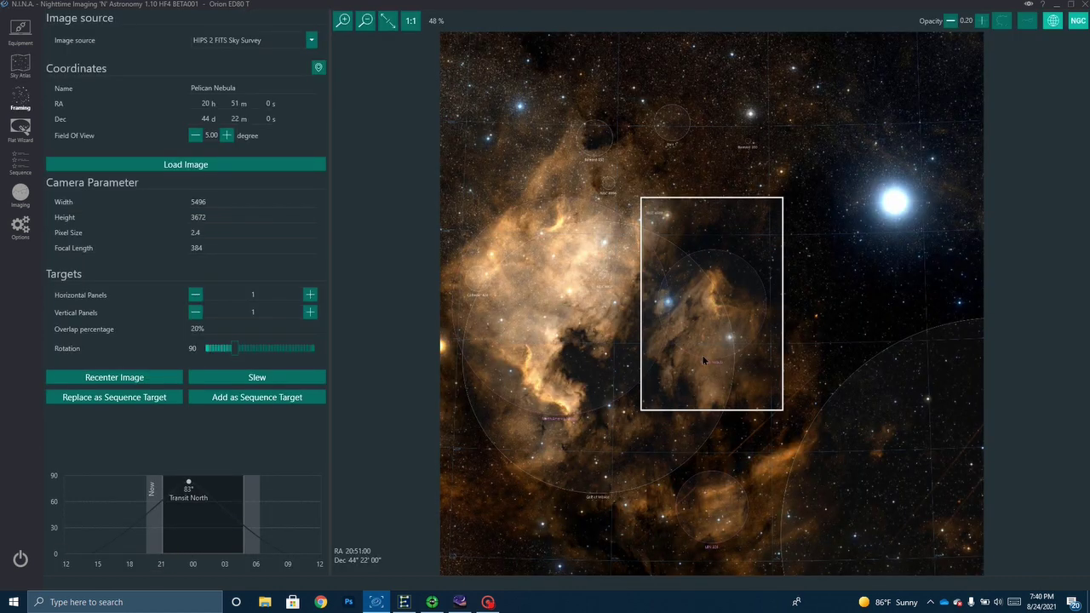
{"action": "left_click_drag", "start_coordinate": [702, 354], "coordinate": [703, 389]}
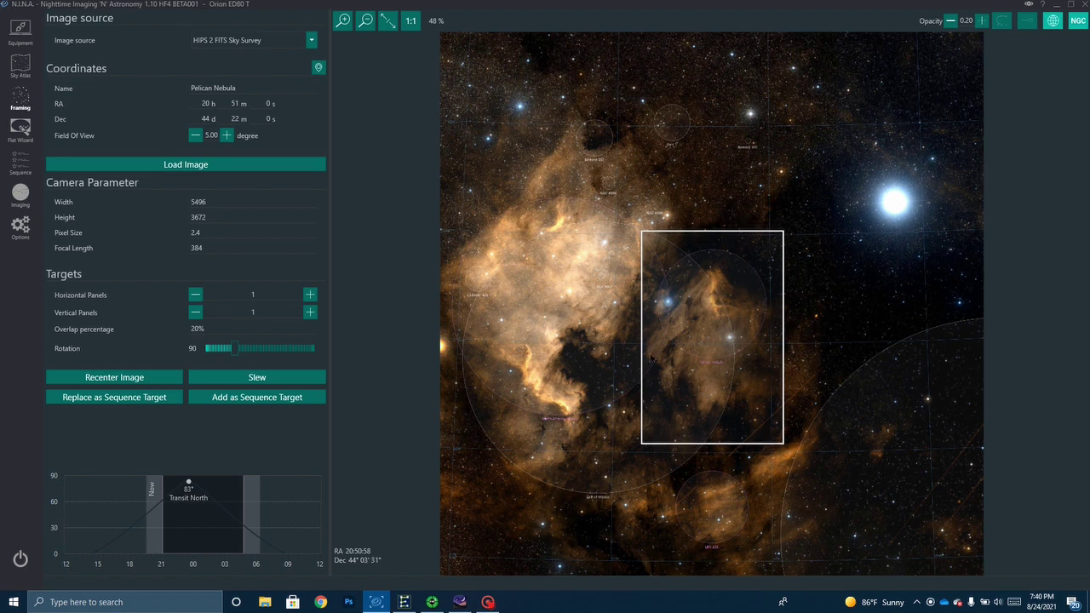
{"action": "left_click_drag", "start_coordinate": [712, 404], "coordinate": [711, 407]}
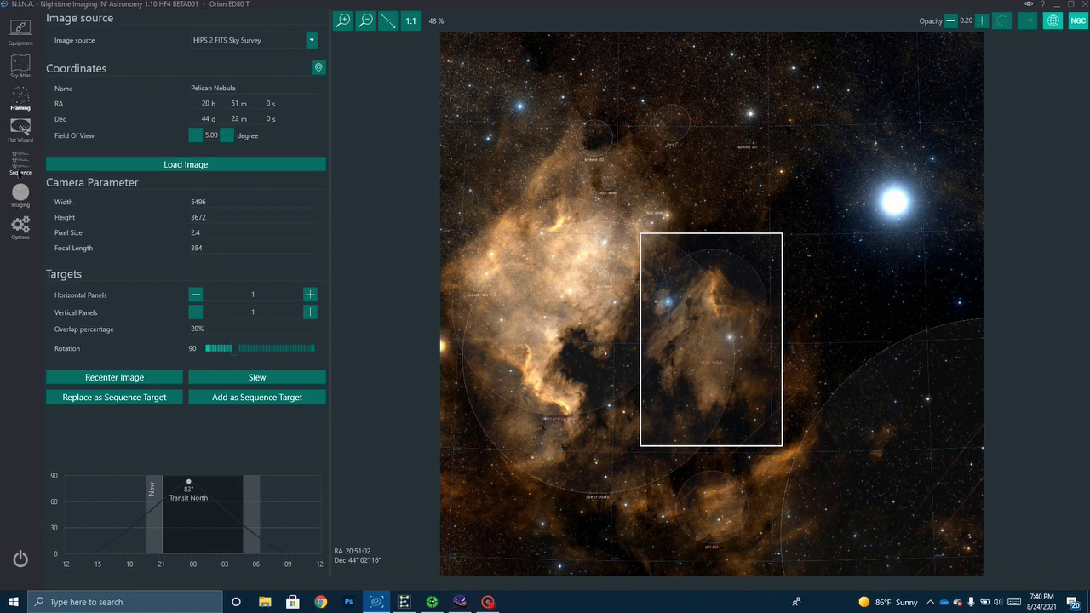
Make the Pelican the sequence target with guiding, slew, centring, autofocus and HFR refocus enabled.
{"action": "left_click", "coordinate": [117, 400]}
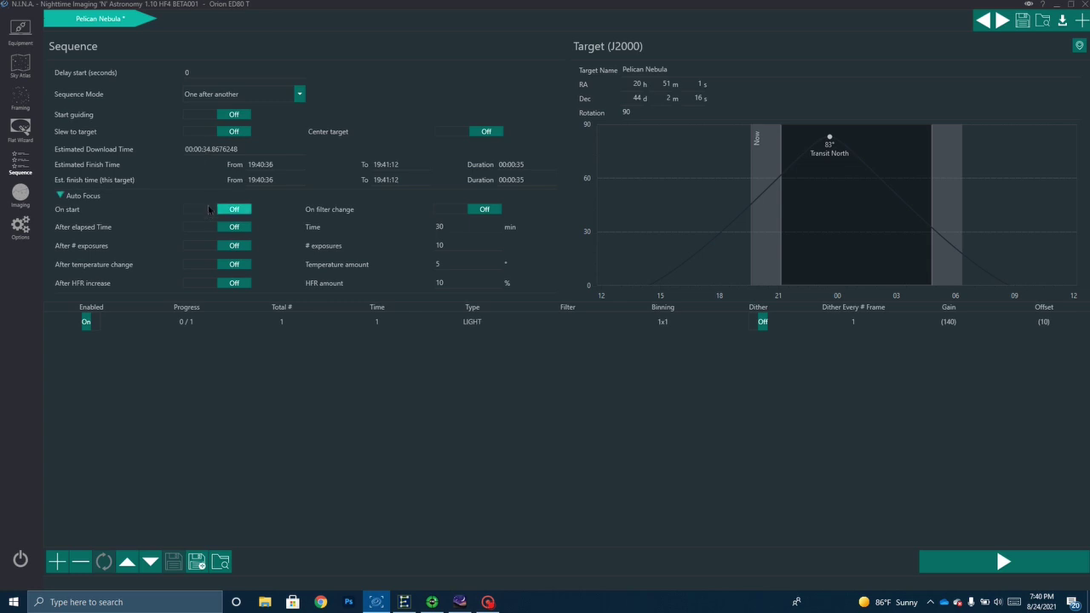
{"action": "left_click", "coordinate": [206, 115]}
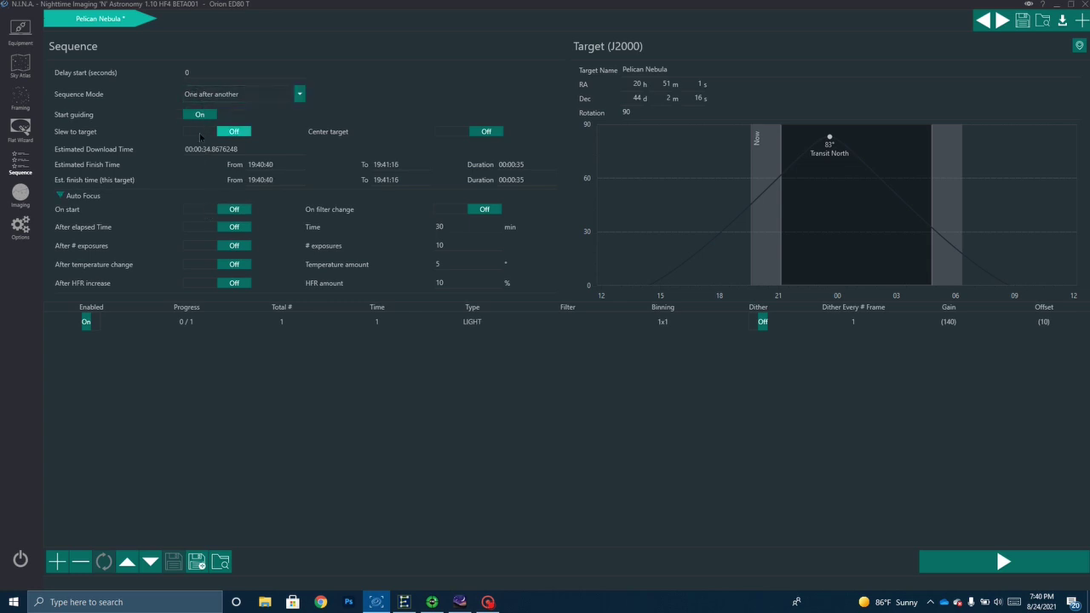
{"action": "left_click", "coordinate": [201, 133]}
{"action": "left_click", "coordinate": [454, 132]}
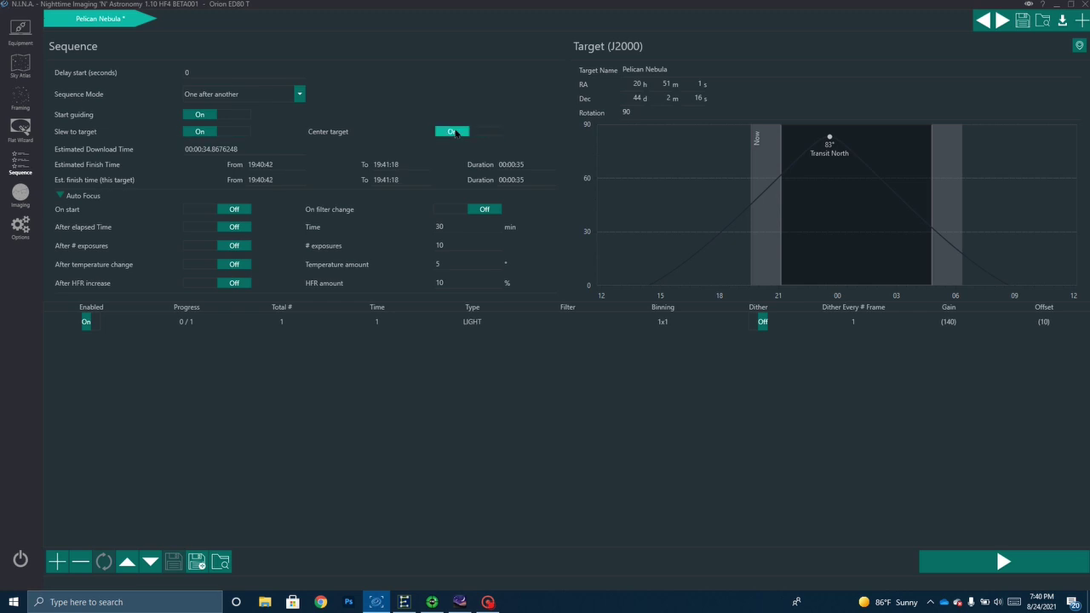
{"action": "left_click", "coordinate": [211, 213]}
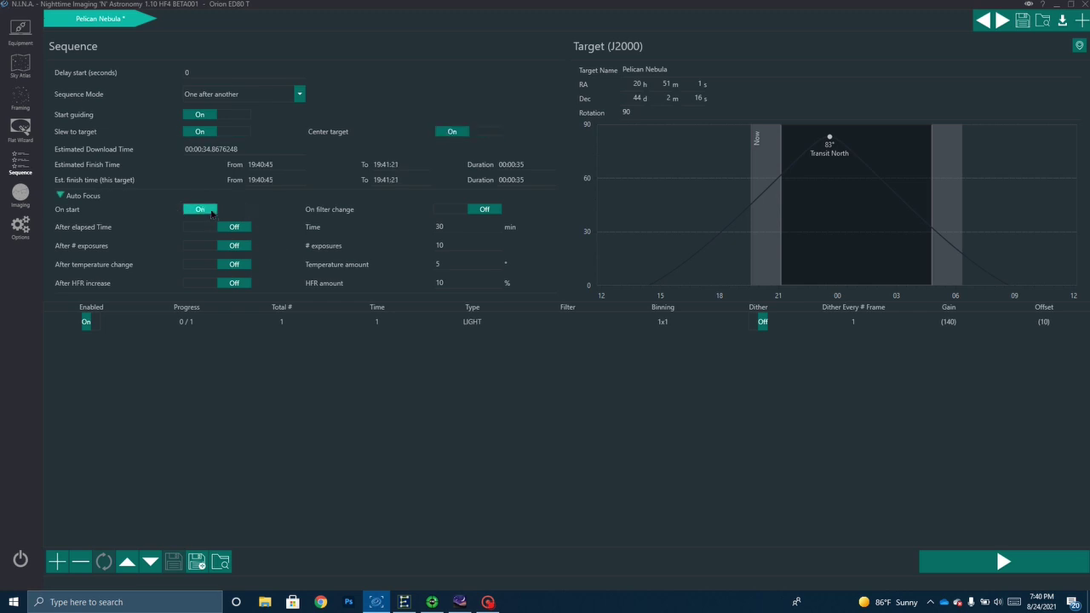
{"action": "left_click", "coordinate": [203, 289]}
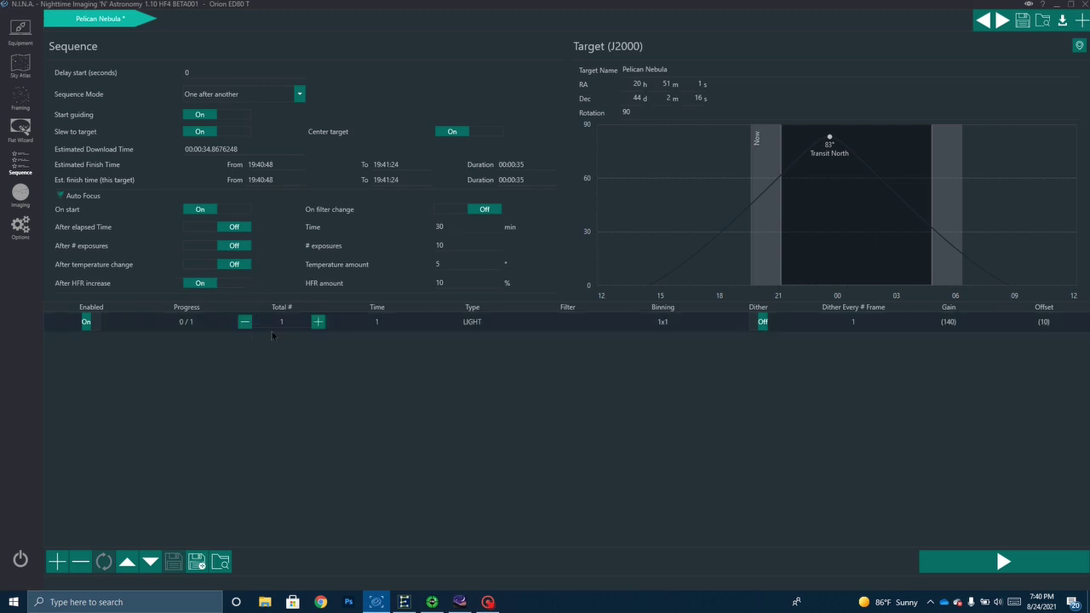
Set the exposure row to 90 frames of 300 s, with dithering every 2 frames.
{"action": "left_click", "coordinate": [301, 323]}
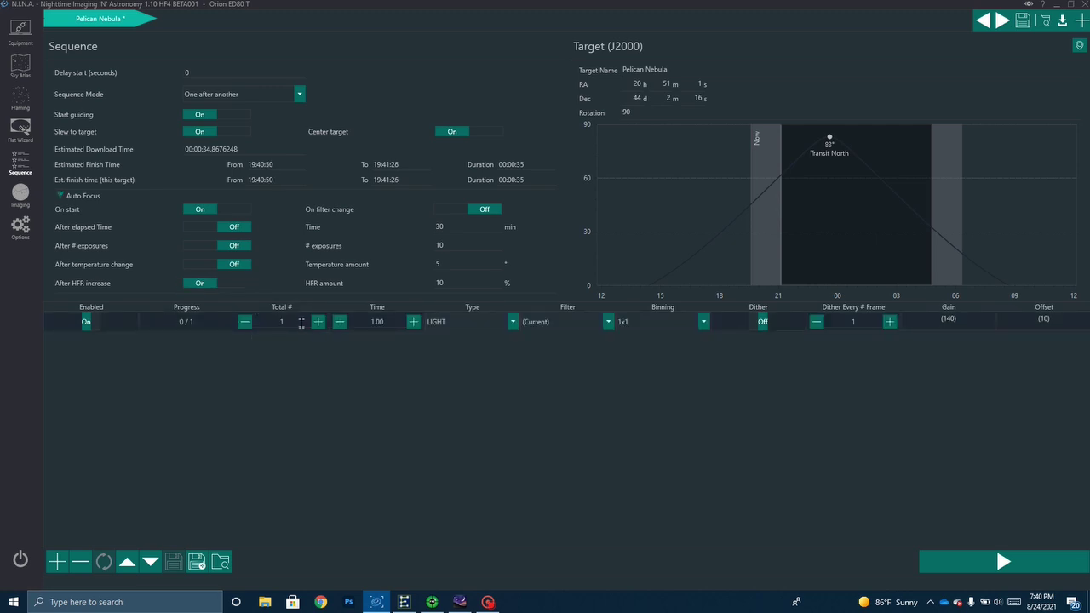
{"action": "key", "text": "BackSpace"}
{"action": "key", "text": "BackSpace"}
{"action": "type", "text": "90"}
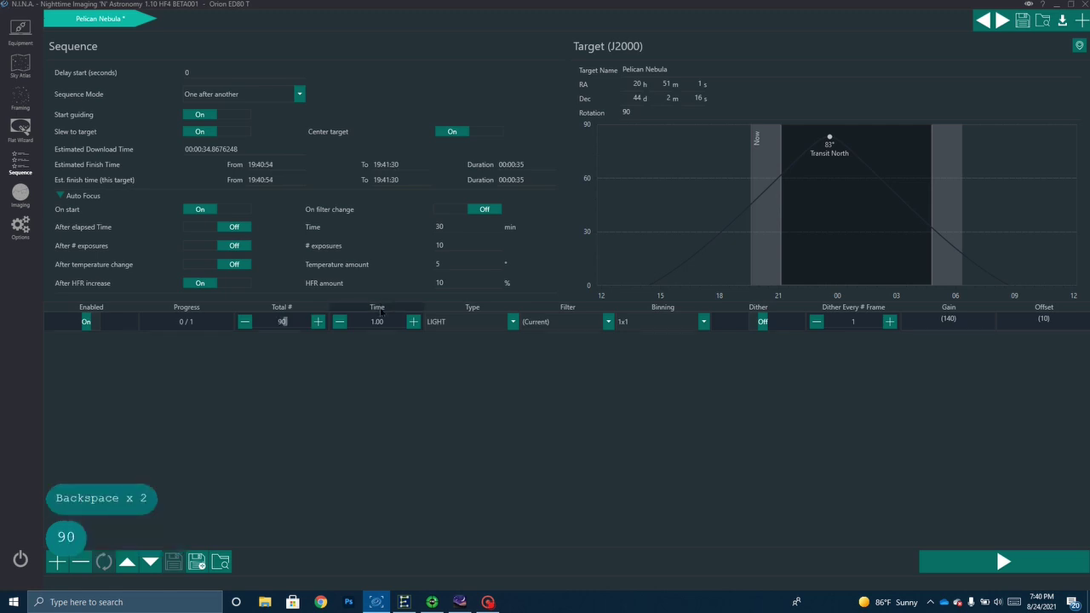
{"action": "left_click", "coordinate": [364, 321]}
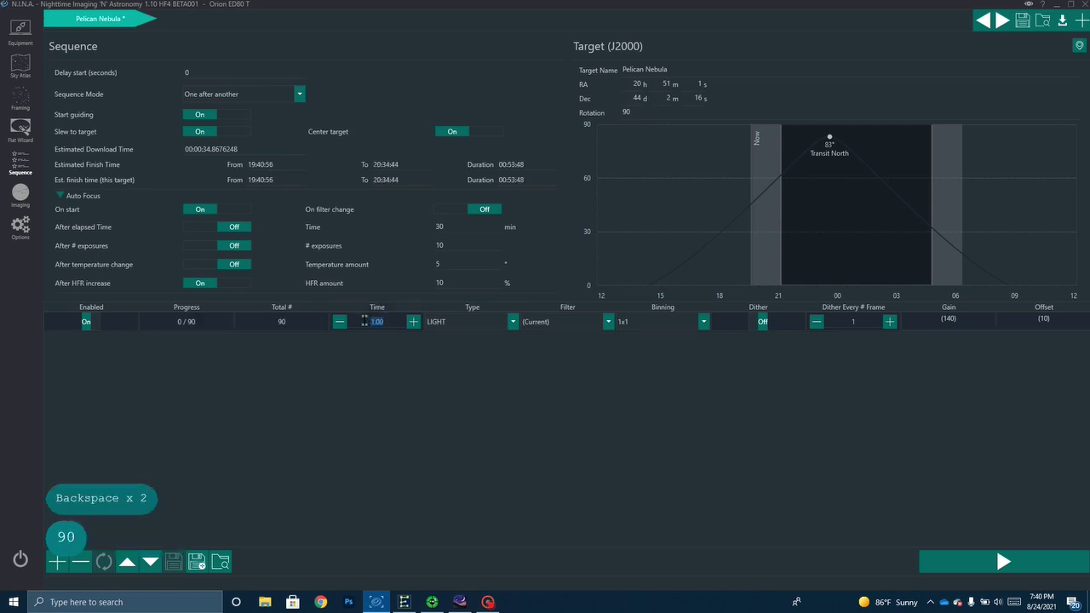
{"action": "type", "text": "300"}
{"action": "key", "text": "Tab"}
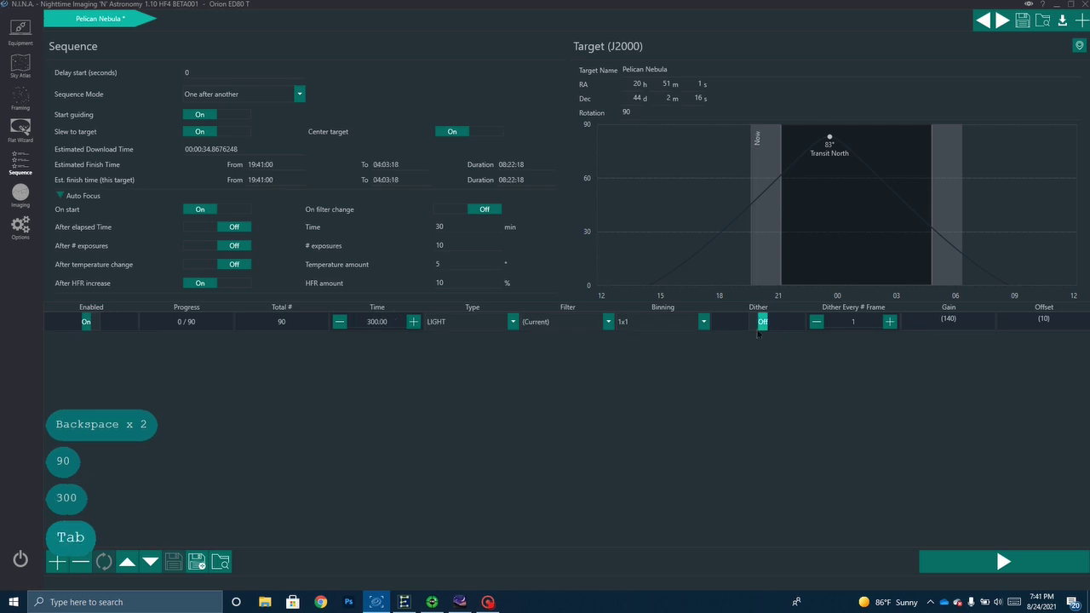
{"action": "left_click", "coordinate": [760, 324]}
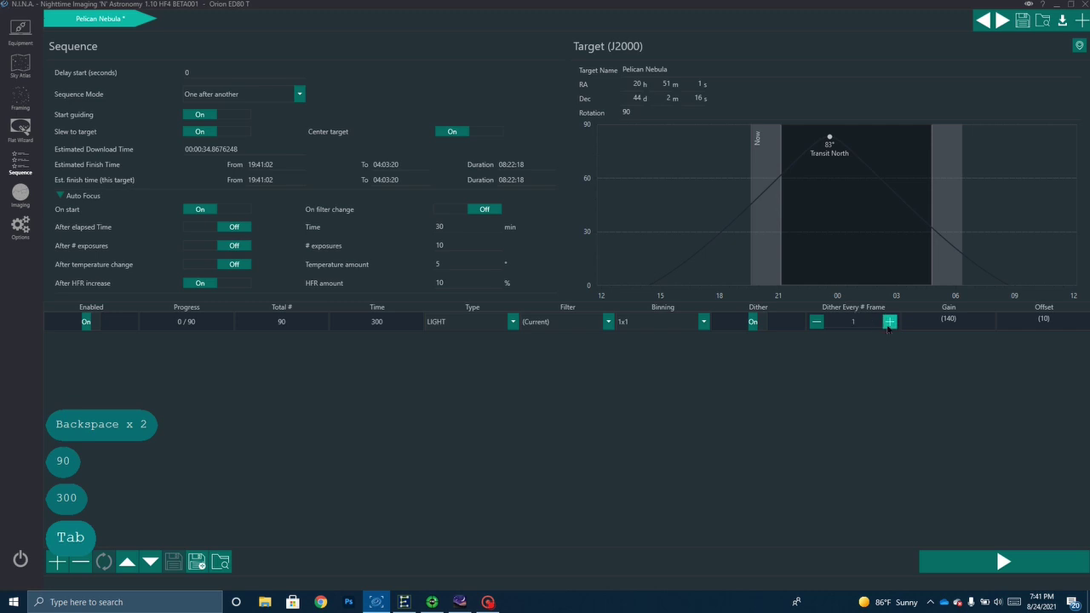
{"action": "left_click", "coordinate": [889, 321]}
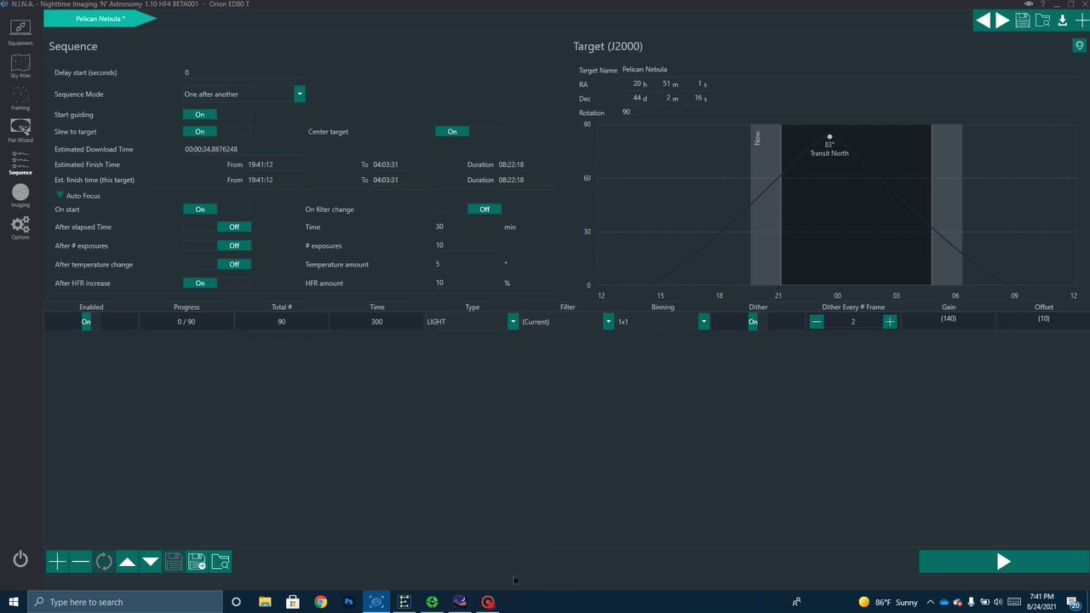
In Stellarium, zoom into 56 Cyg, shift the view slightly, then zoom out to a wide Cygnus field.
{"action": "left_click", "coordinate": [460, 602]}
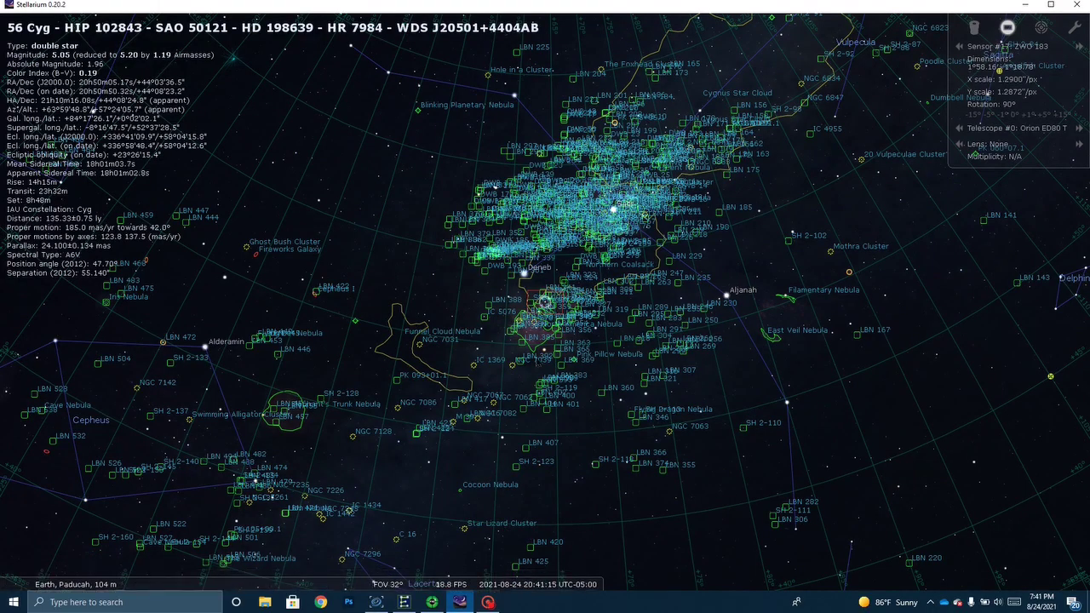
{"action": "scroll", "coordinate": [37, 87], "scroll_direction": "up", "scroll_amount": 1}
{"action": "scroll", "coordinate": [37, 88], "scroll_direction": "up", "scroll_amount": 6}
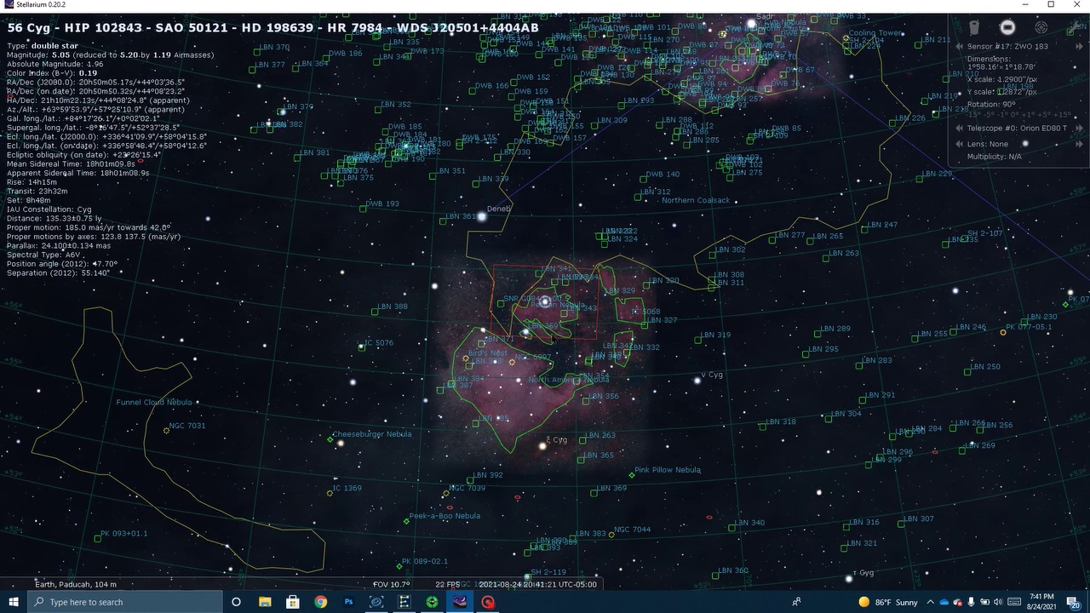
{"action": "left_click_drag", "start_coordinate": [553, 339], "coordinate": [551, 333]}
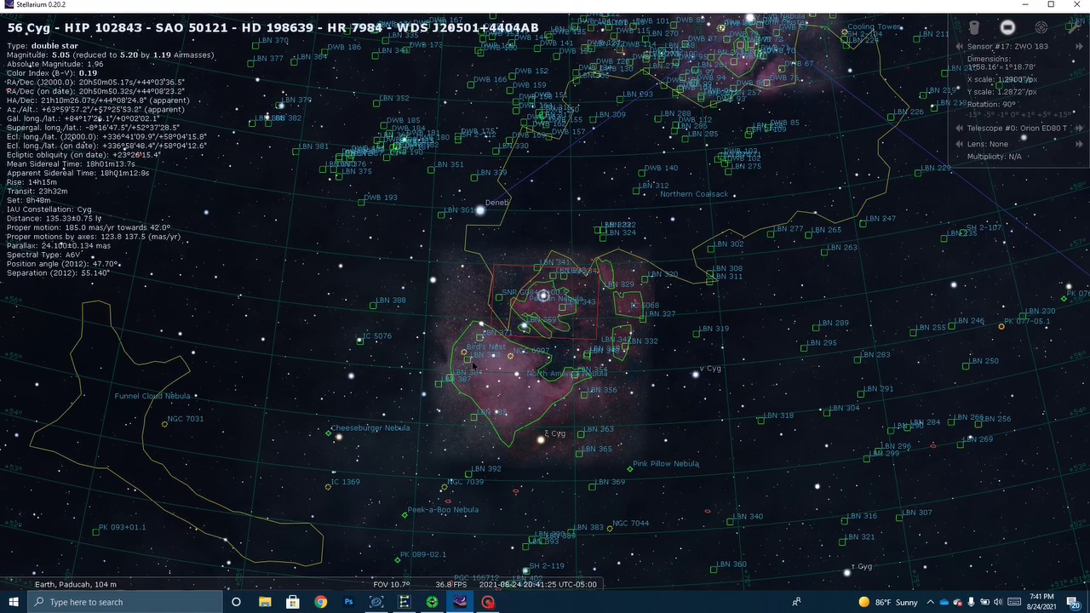
{"action": "scroll", "coordinate": [473, 364], "scroll_direction": "down", "scroll_amount": 4}
{"action": "scroll", "coordinate": [472, 364], "scroll_direction": "down", "scroll_amount": 5}
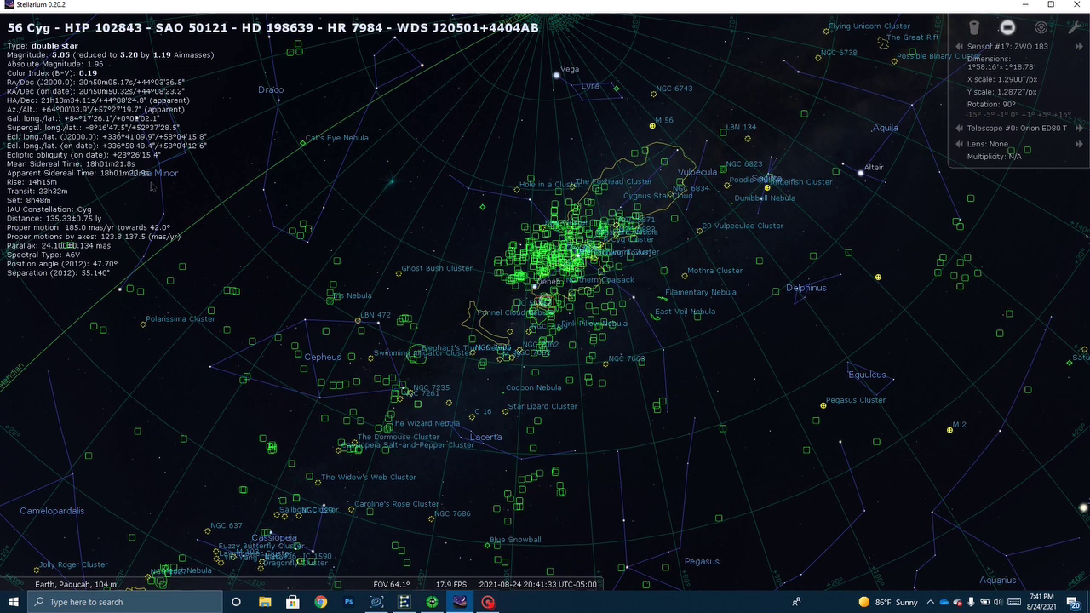
Return to N.I.N.A. and show the Imaging page with the 0 of 90 frame sequence.
{"action": "left_click", "coordinate": [375, 602]}
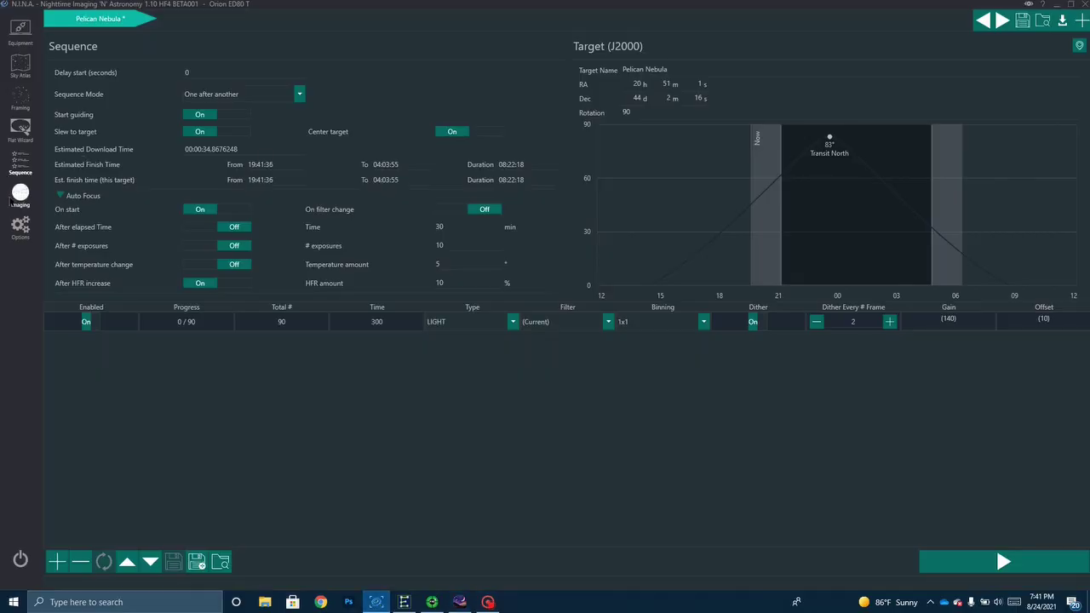
{"action": "left_click", "coordinate": [20, 195]}
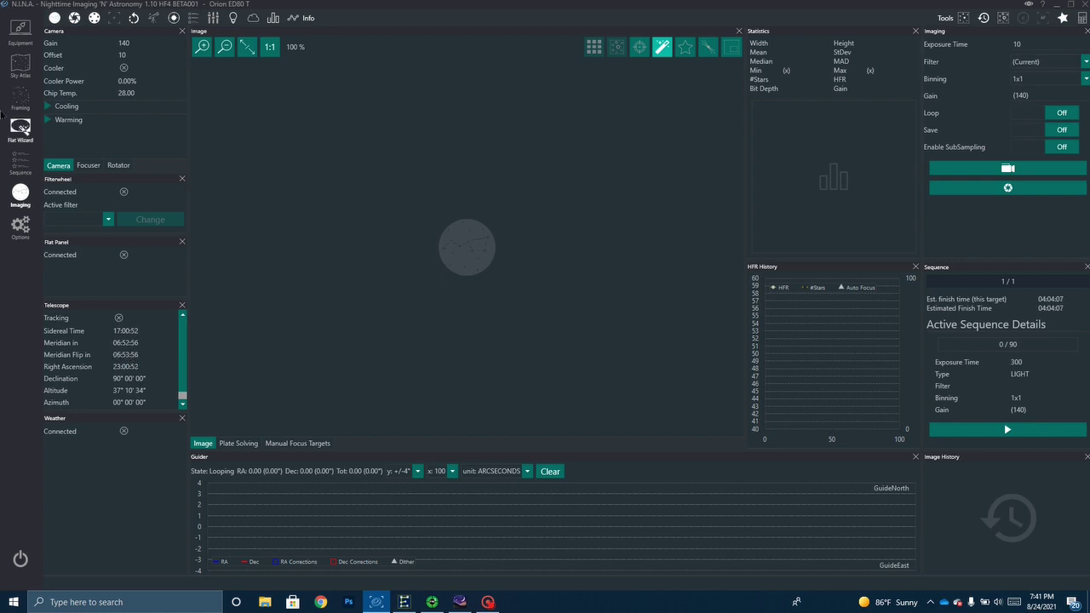
Review the equipment details and the general, equipment and imaging options, then return to Imaging.
{"action": "left_click", "coordinate": [30, 42]}
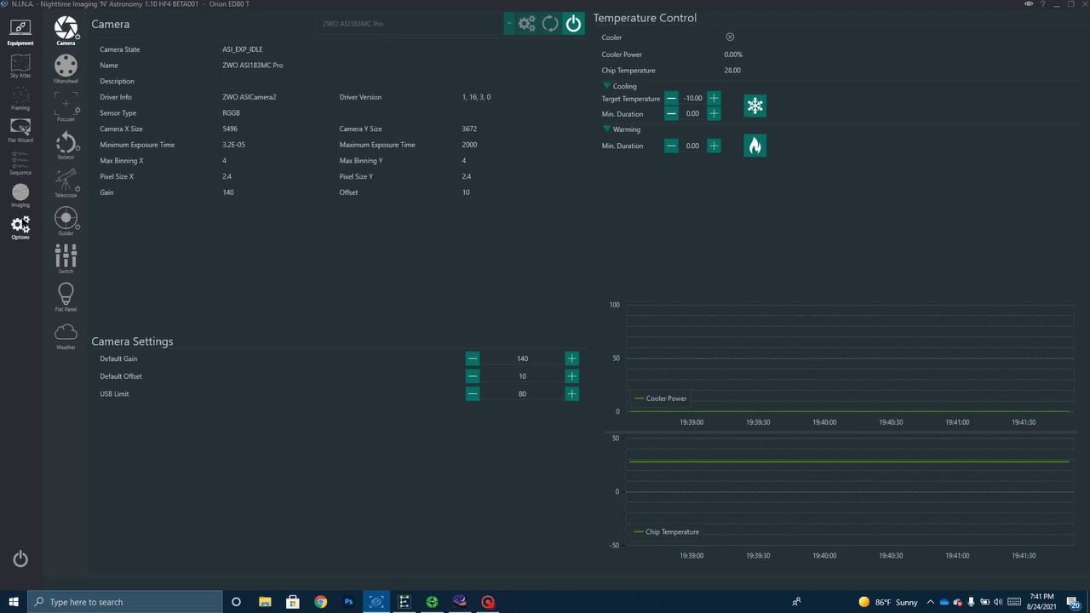
{"action": "left_click", "coordinate": [20, 225]}
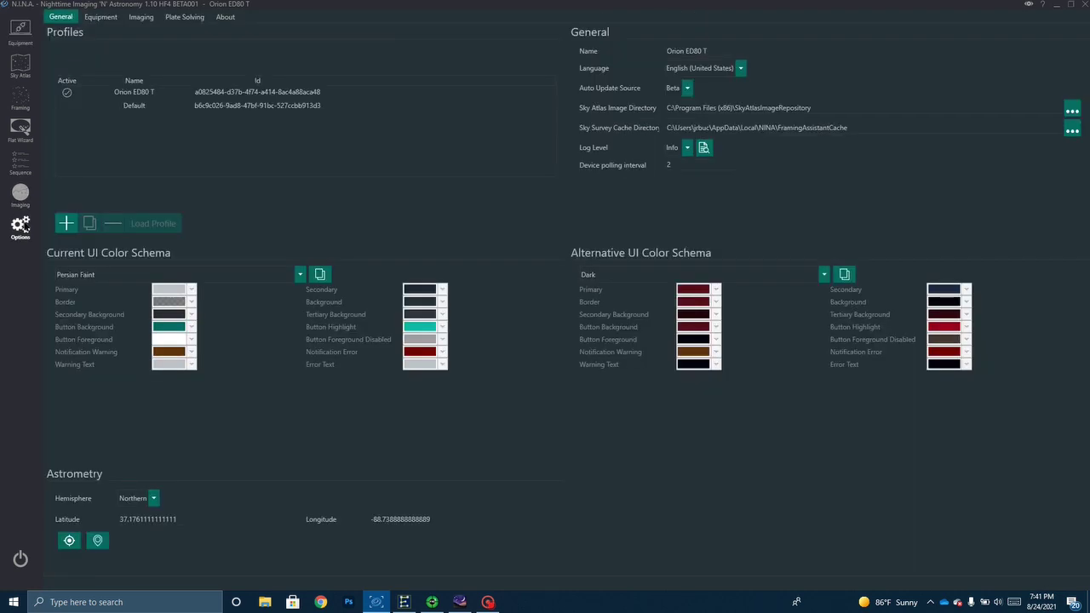
{"action": "left_click", "coordinate": [90, 19]}
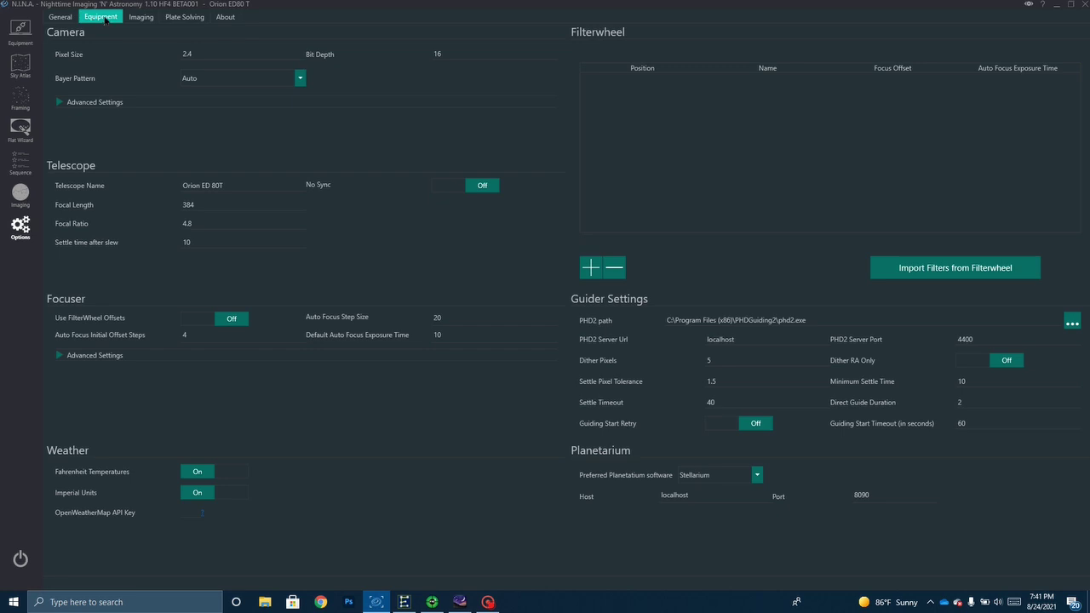
{"action": "left_click", "coordinate": [138, 18]}
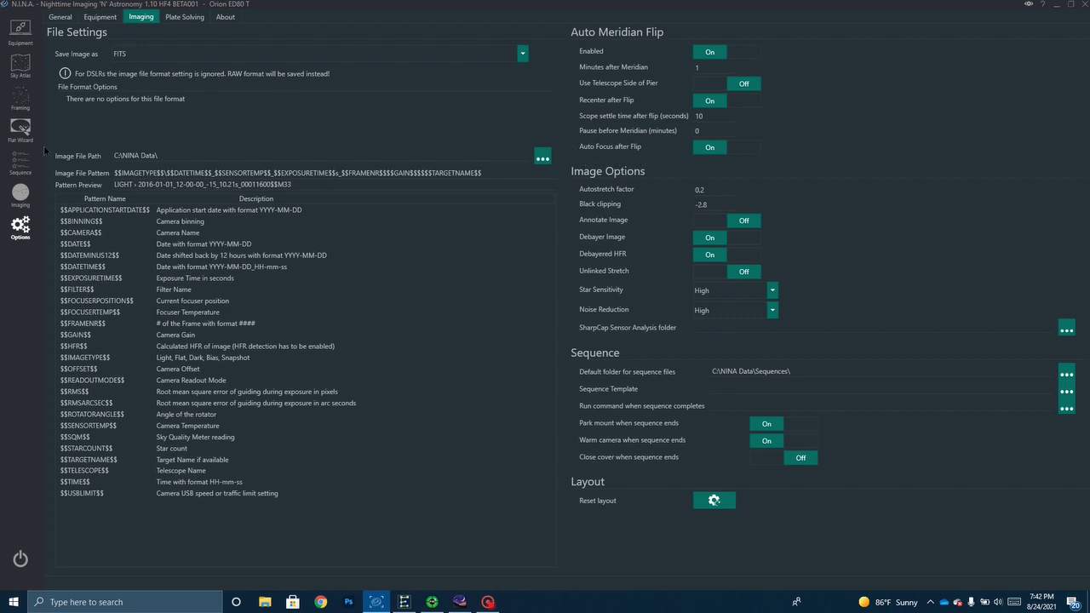
{"action": "left_click", "coordinate": [20, 192]}
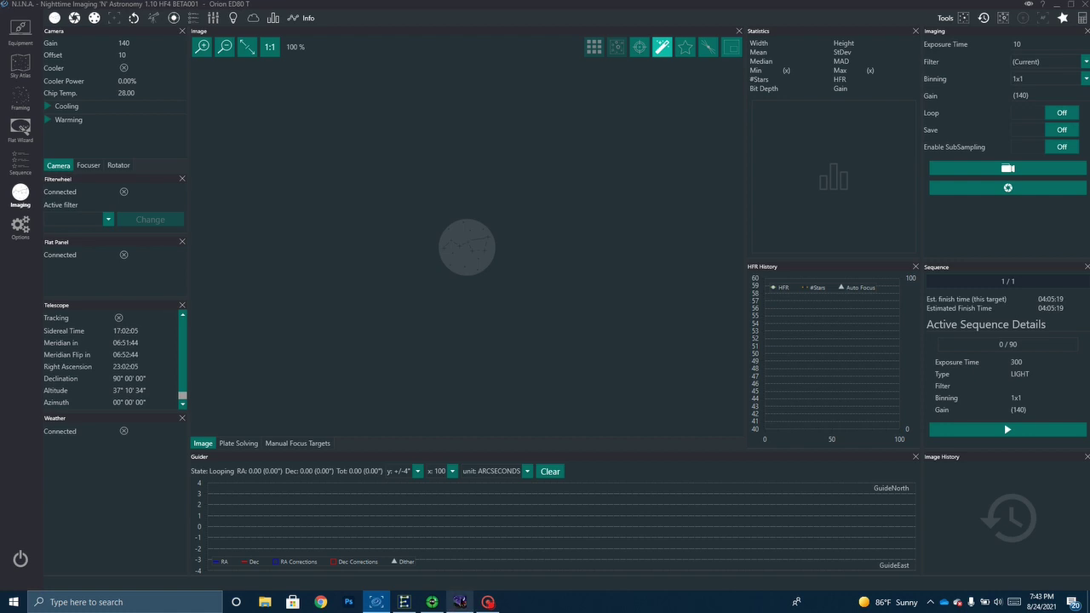
Choose Vega as the manual focus target and slew the telescope to it.
{"action": "left_click", "coordinate": [488, 602]}
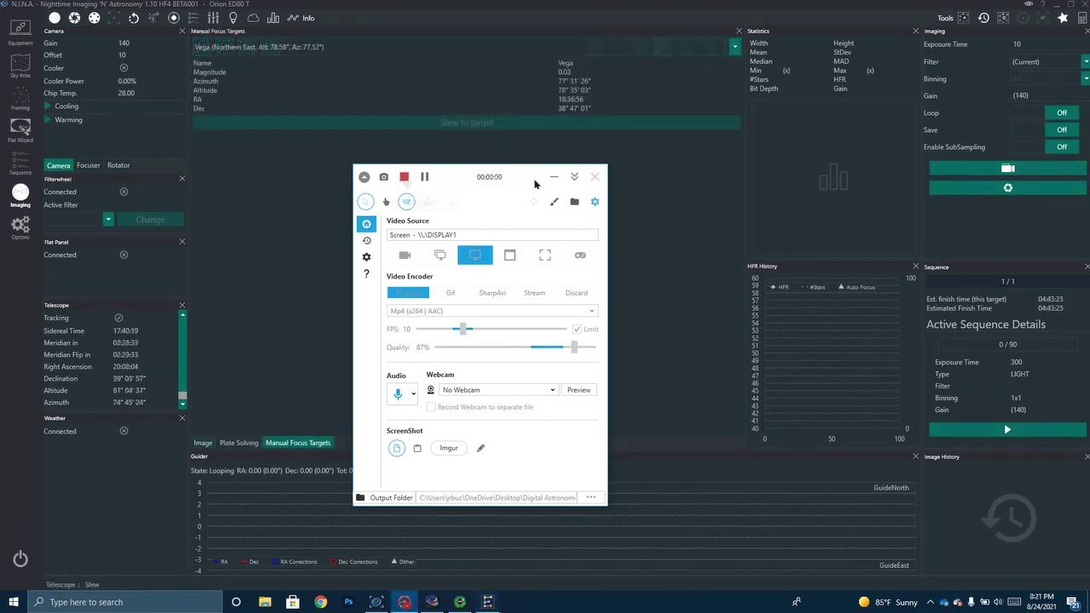
{"action": "left_click", "coordinate": [553, 177]}
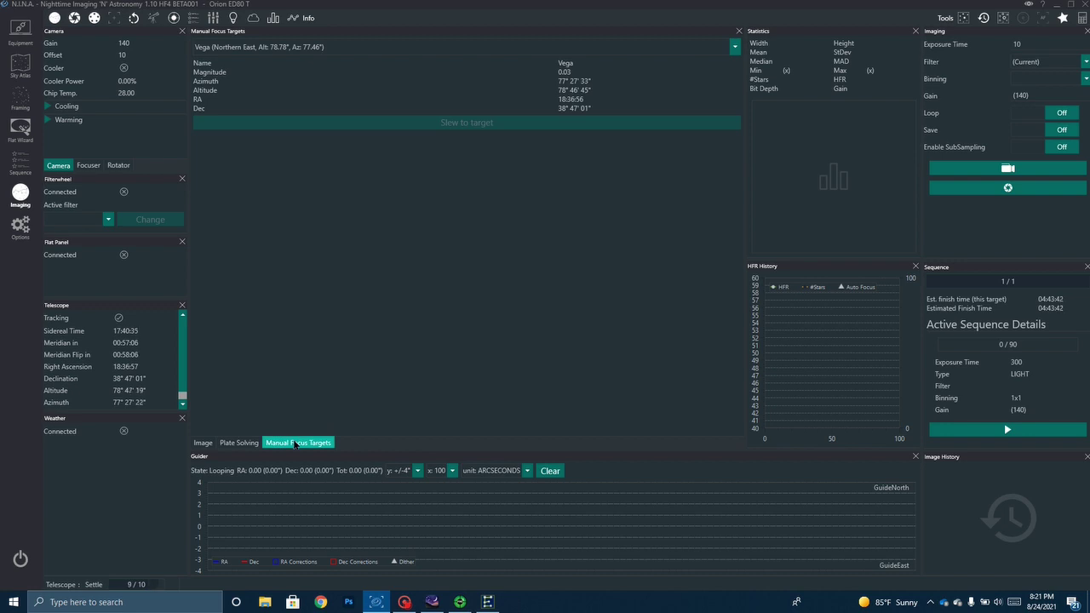
Browse the focus target star list, keep Vega, and switch back to the Image panel.
{"action": "left_click", "coordinate": [220, 49]}
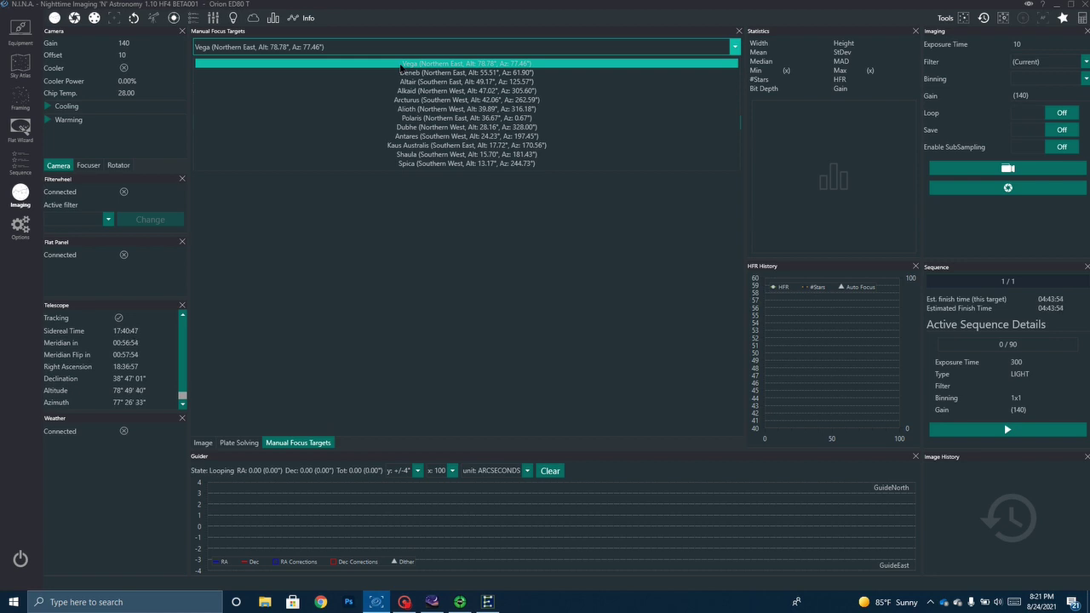
{"action": "left_click", "coordinate": [207, 443]}
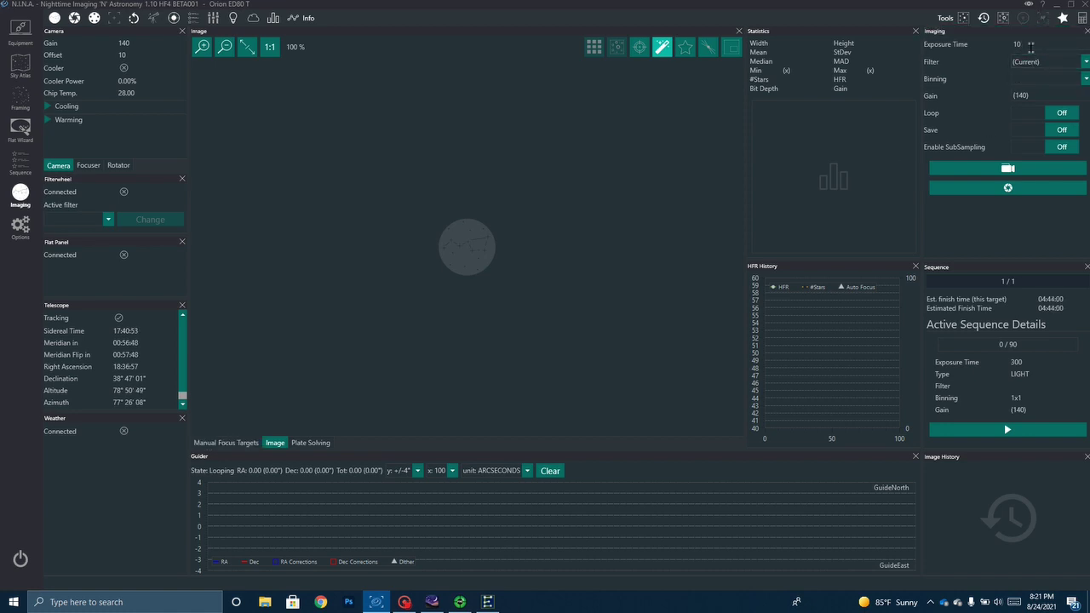
Shoot a 10-second test exposure of the Vega field, fit it to view, then go to Plate Solving.
{"action": "key", "text": "BackSpace"}
{"action": "key", "text": "BackSpace"}
{"action": "key", "text": "BackSpace"}
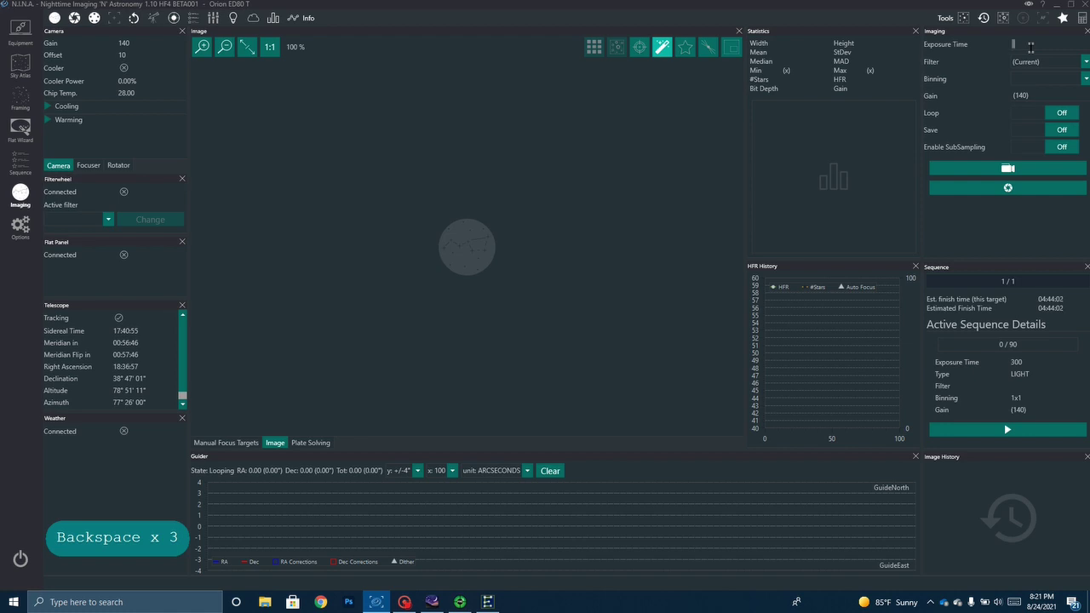
{"action": "type", "text": "10"}
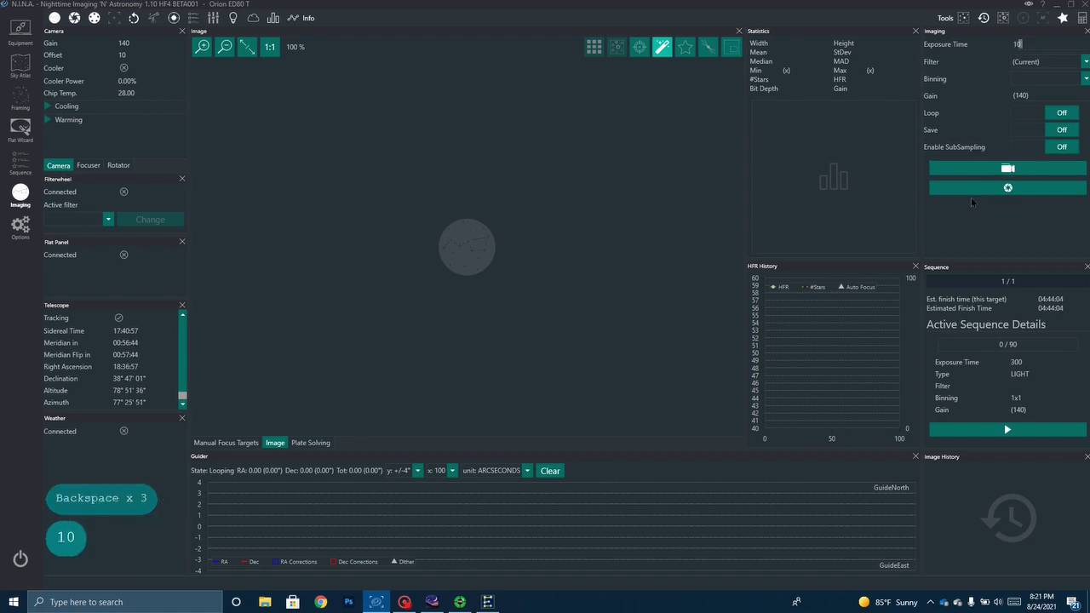
{"action": "left_click", "coordinate": [971, 195]}
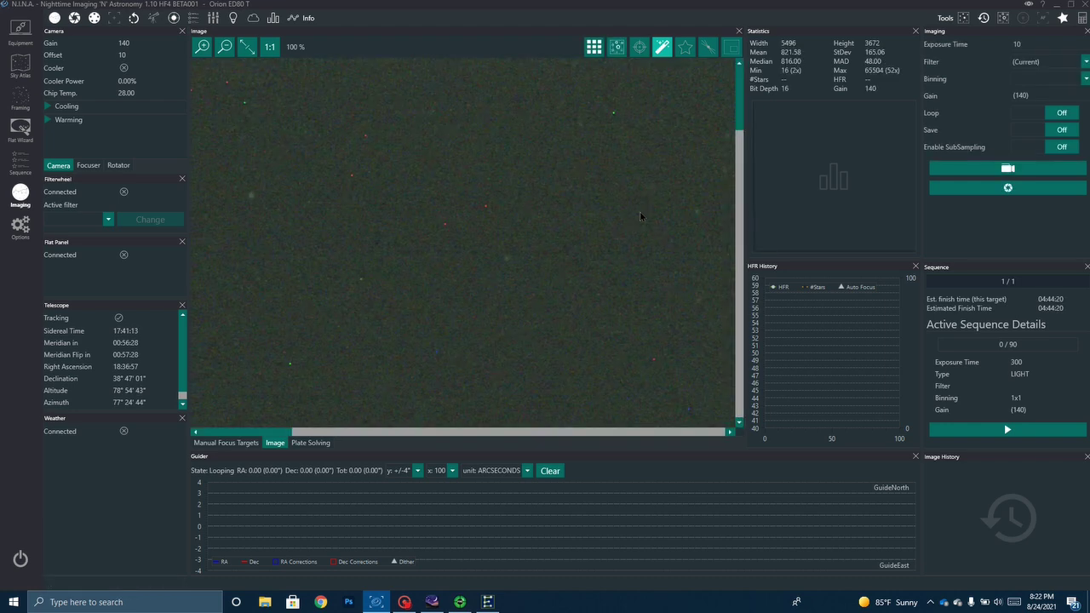
{"action": "left_click", "coordinate": [244, 54]}
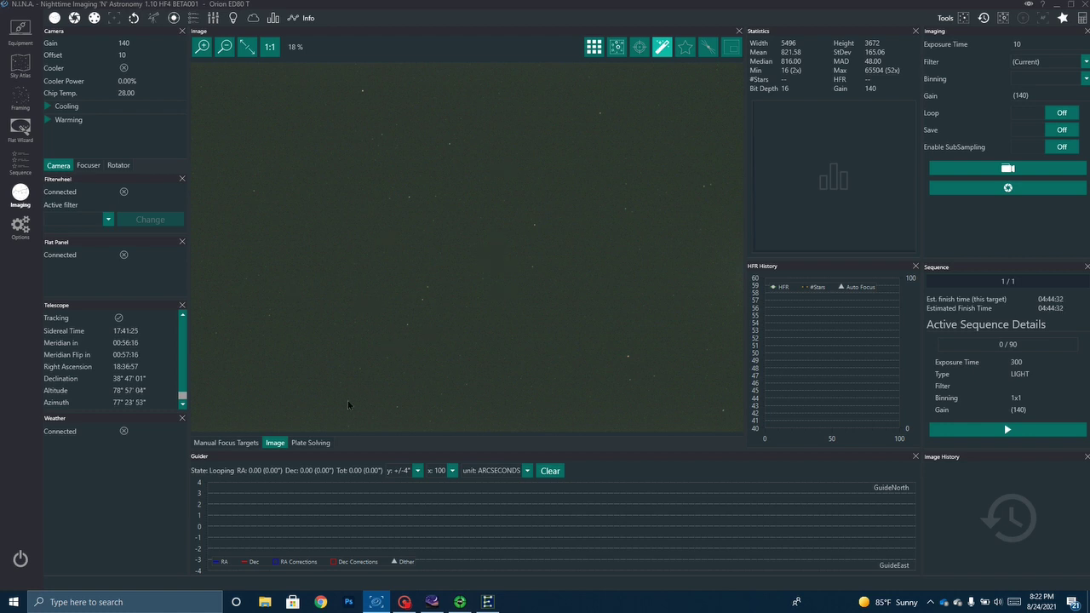
{"action": "left_click", "coordinate": [312, 443]}
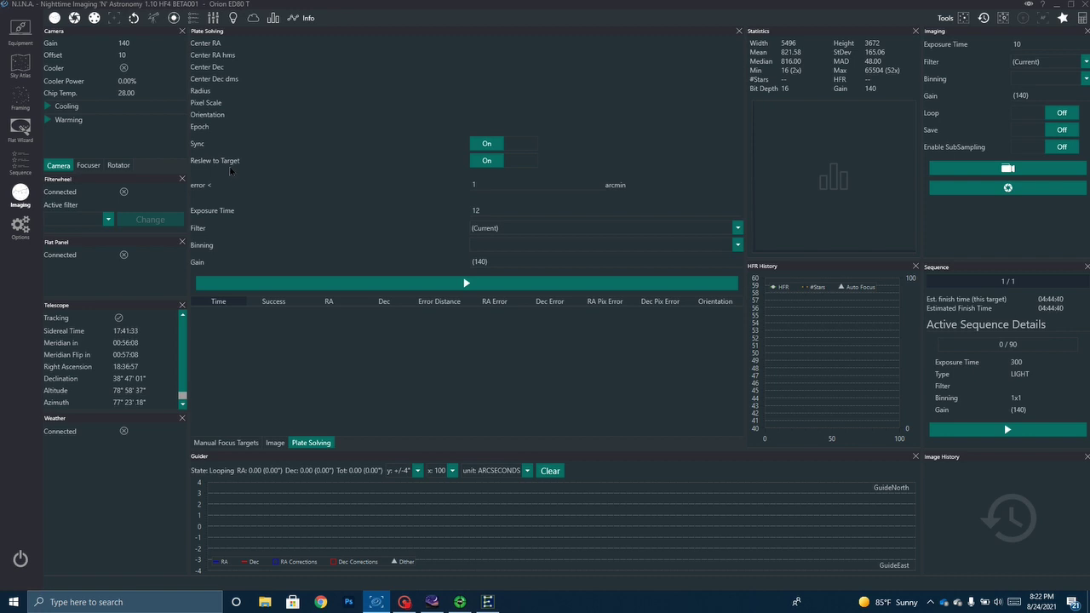
Plate-solve the Vega field, sync and re-slew to target, then return to the Image view.
{"action": "left_click", "coordinate": [403, 283]}
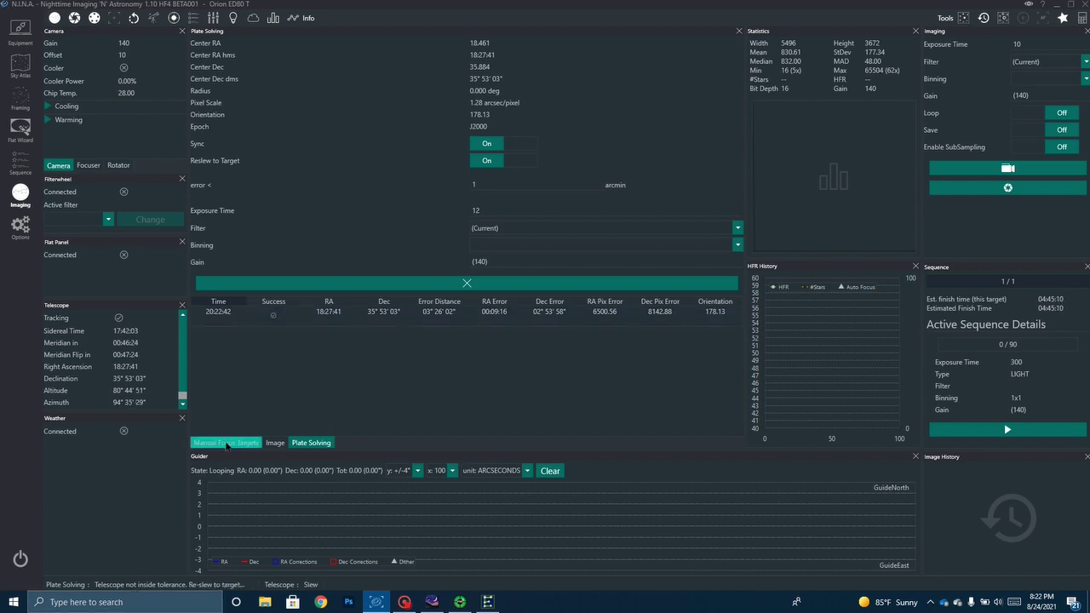
{"action": "left_click", "coordinate": [270, 443]}
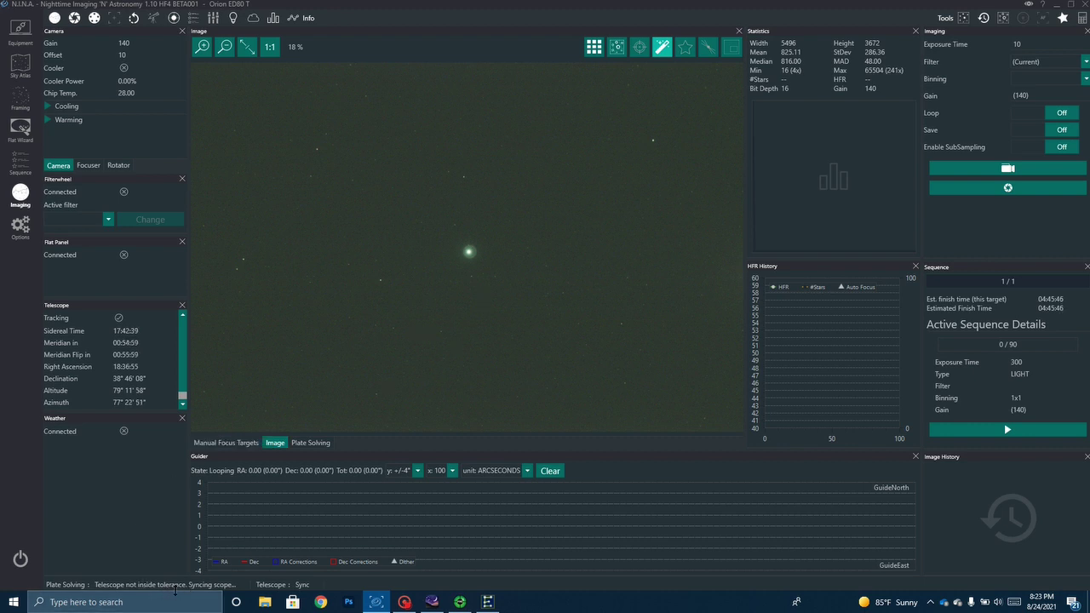
Turn on the crosshair overlay to check Vega sits at the frame centre.
{"action": "left_click", "coordinate": [640, 51]}
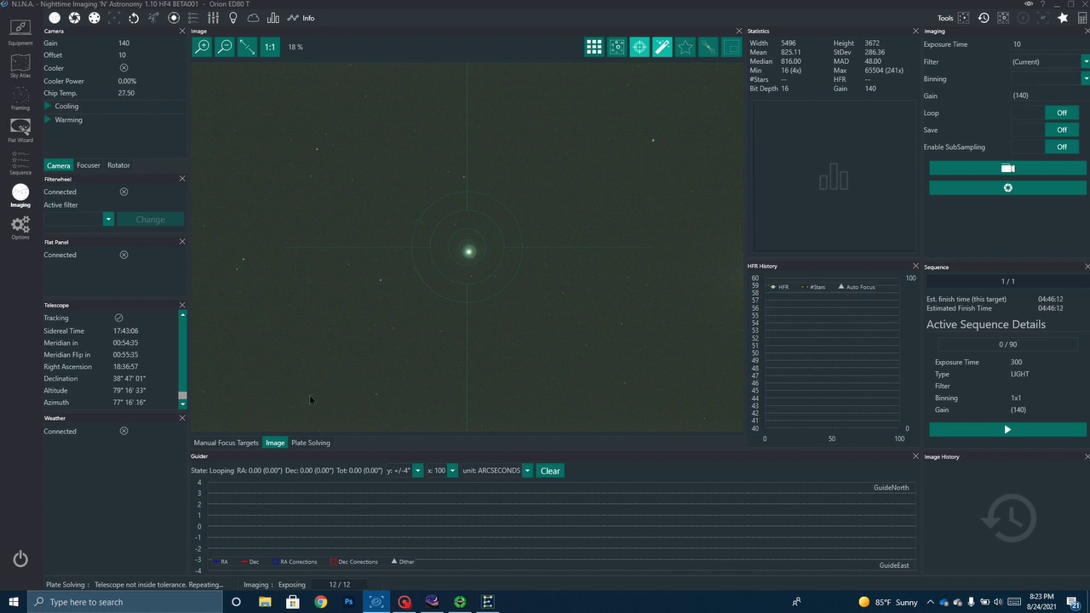
{"action": "left_click", "coordinate": [404, 602]}
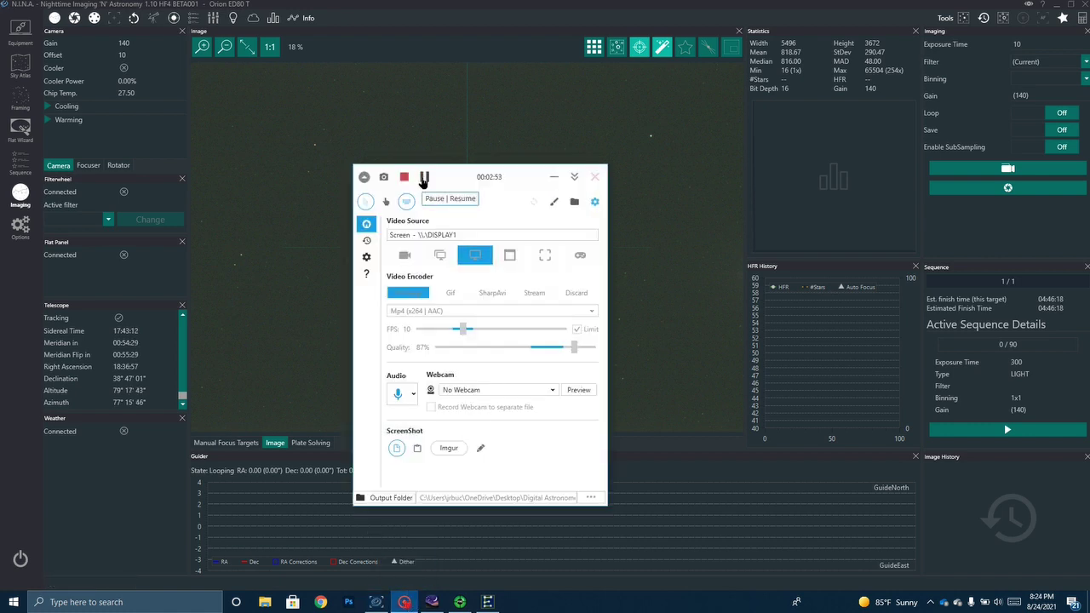
Move the recorder aside and pause recording while the Pelican sequence runs to the rotation request.
{"action": "left_click_drag", "start_coordinate": [424, 179], "coordinate": [715, 243]}
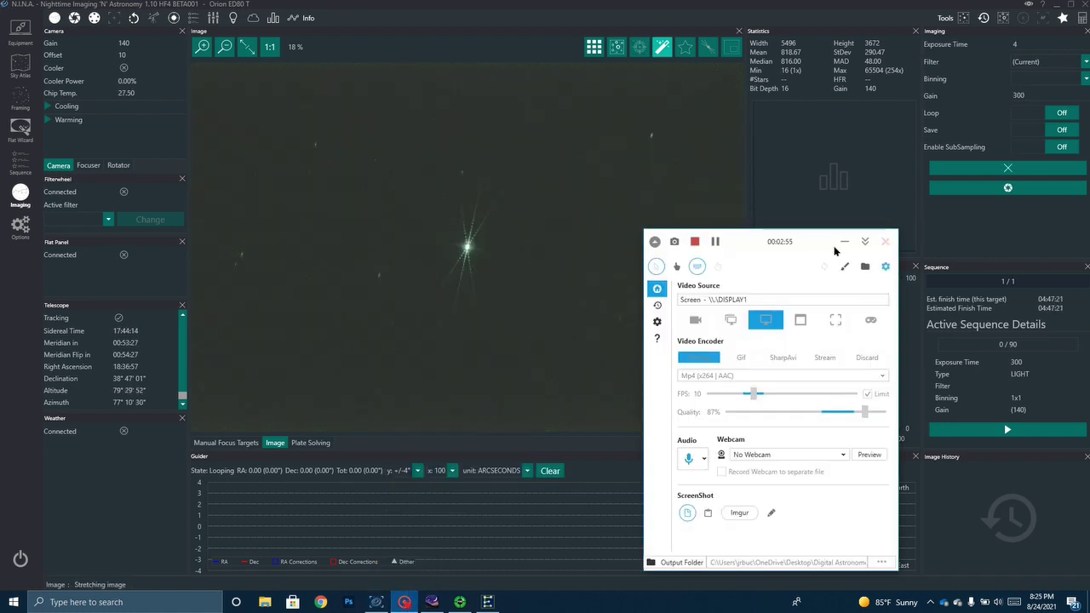
{"action": "left_click", "coordinate": [841, 243]}
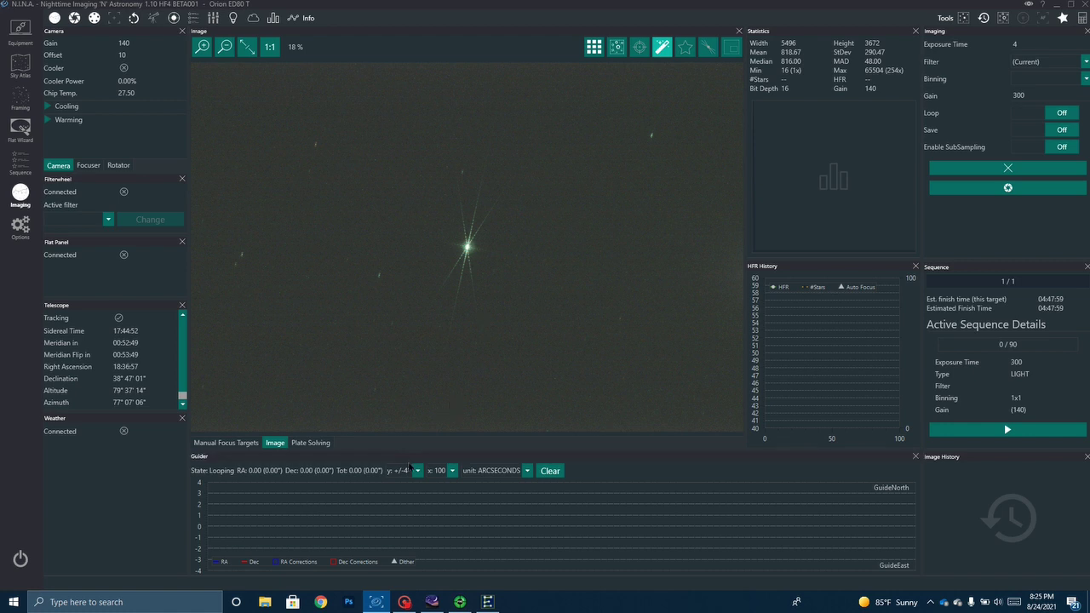
{"action": "mouse_move", "coordinate": [410, 601]}
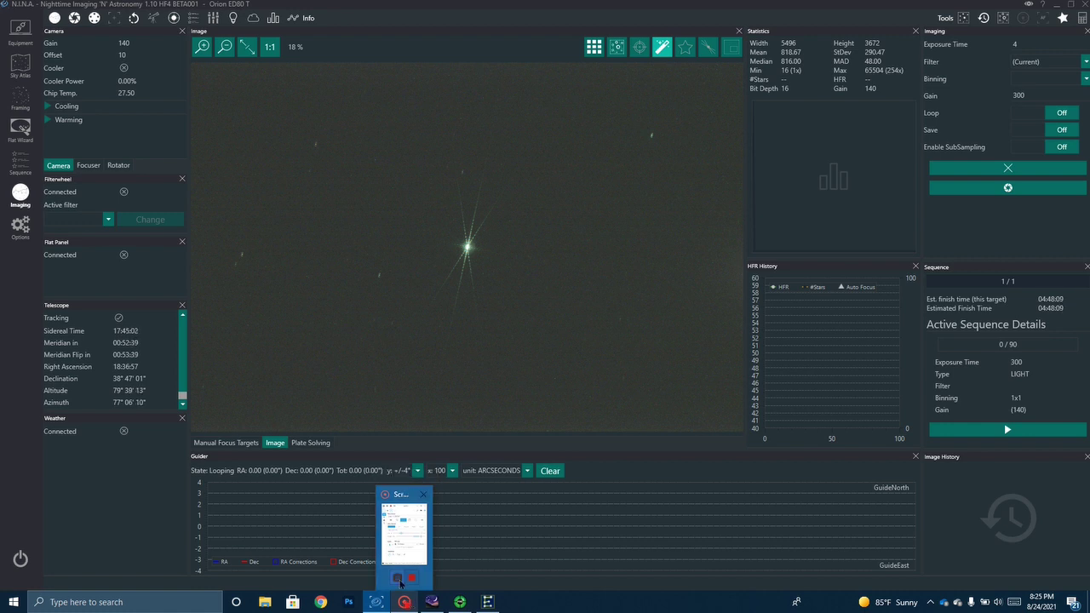
{"action": "left_click", "coordinate": [411, 579]}
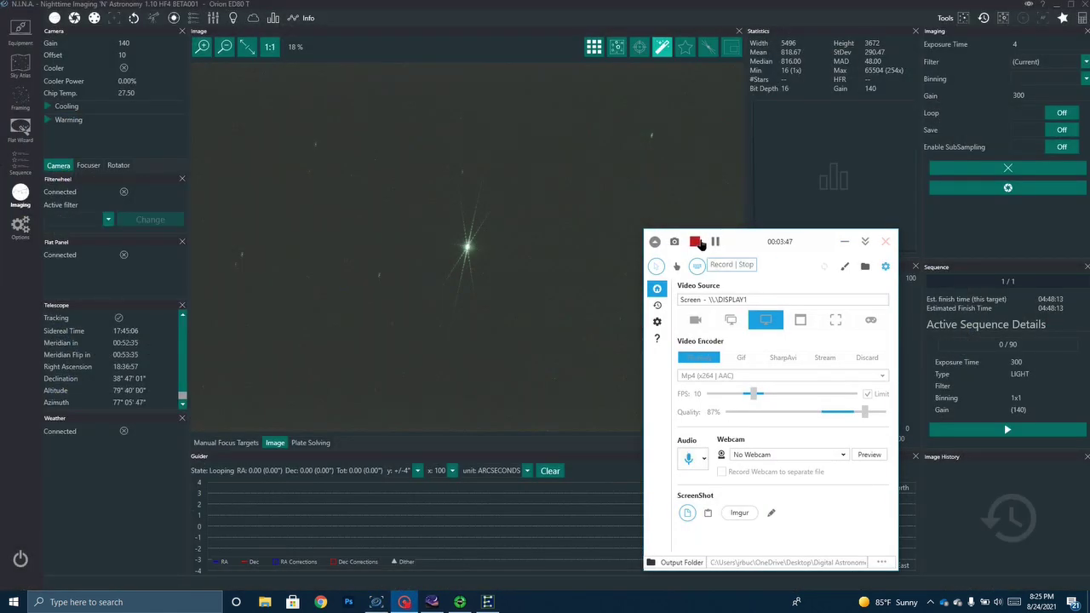
{"action": "left_click", "coordinate": [713, 242]}
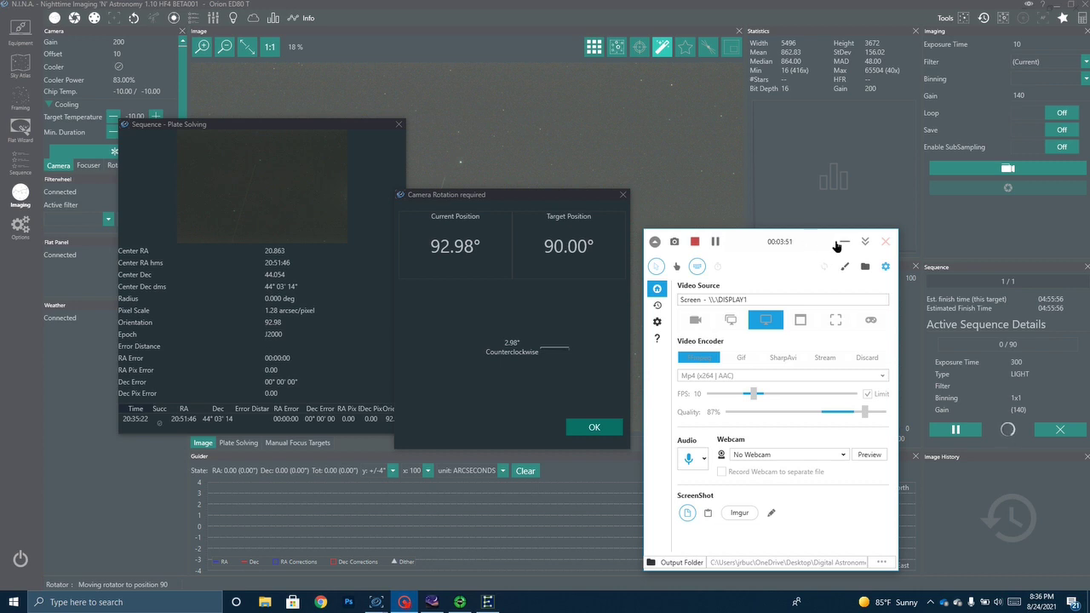
Minimize the recorder and accept the camera rotation to 90° so autofocus and guiding begin.
{"action": "left_click", "coordinate": [838, 243]}
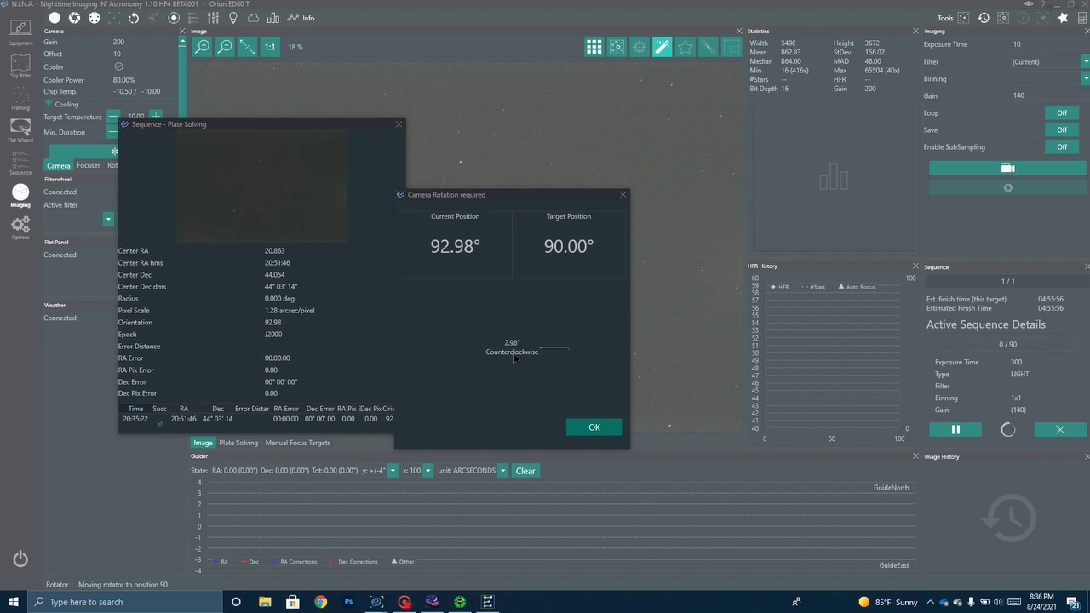
{"action": "left_click", "coordinate": [579, 430]}
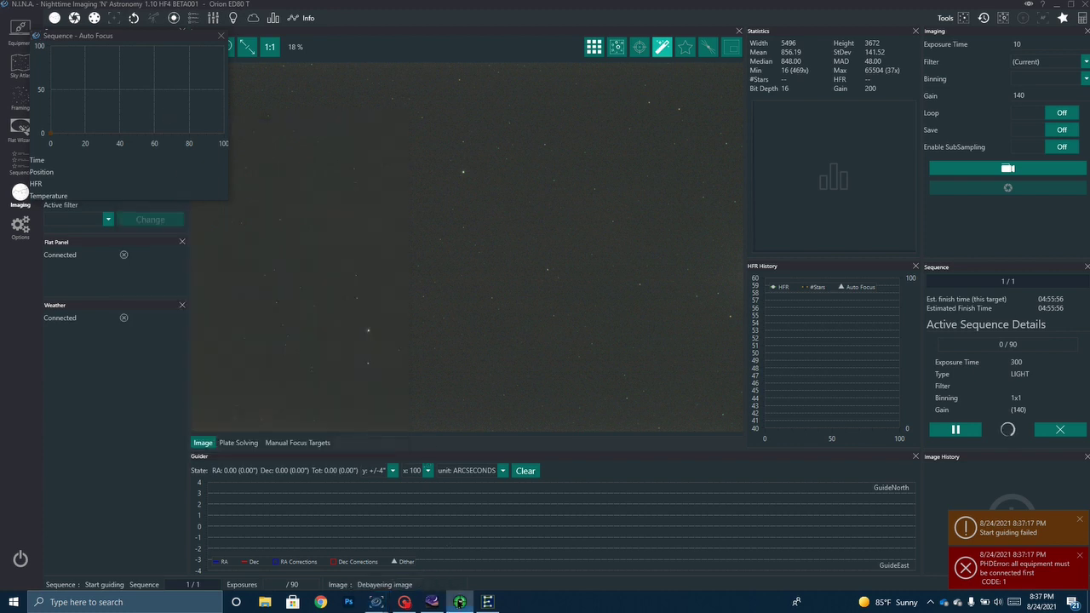
In PHD2, connect the 1: ZWO ASI224MC guide camera through Guide > Connect Equipment.
{"action": "left_click", "coordinate": [460, 602]}
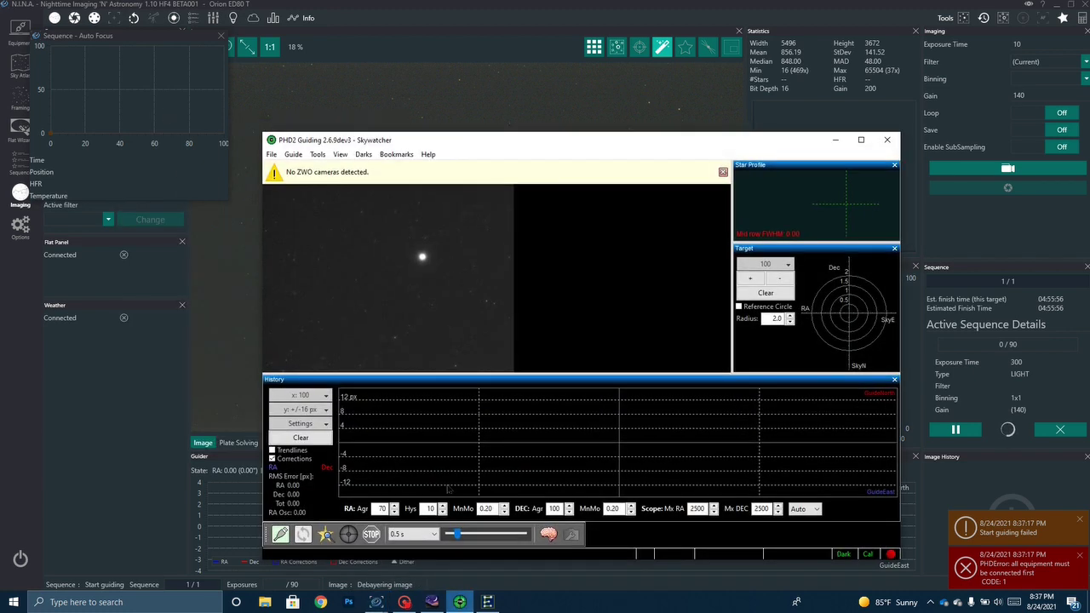
{"action": "left_click", "coordinate": [723, 172]}
{"action": "left_click", "coordinate": [293, 155]}
{"action": "left_click", "coordinate": [303, 167]}
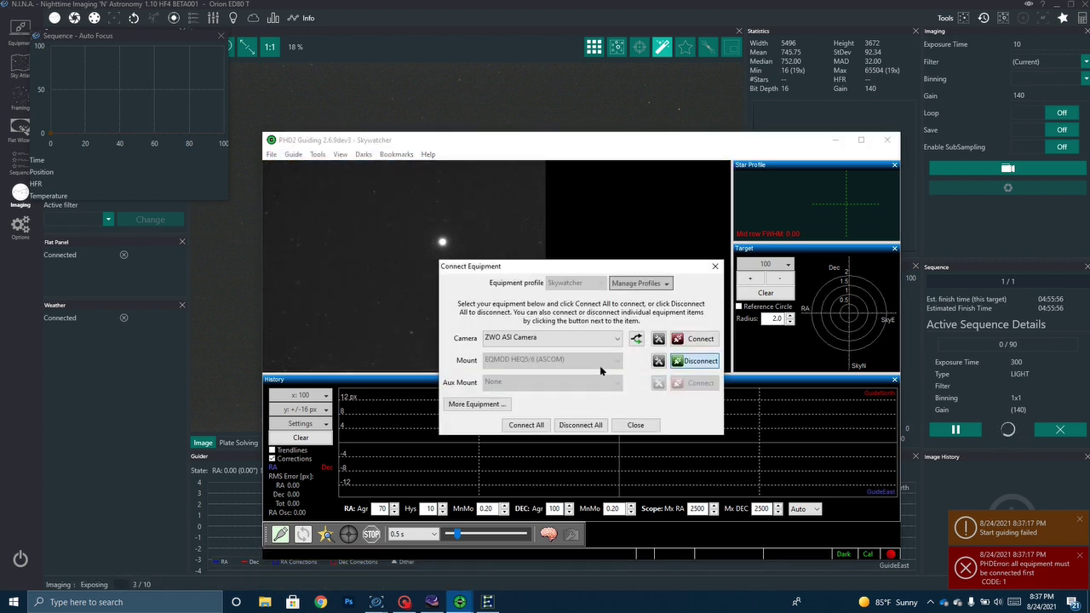
{"action": "left_click", "coordinate": [637, 339]}
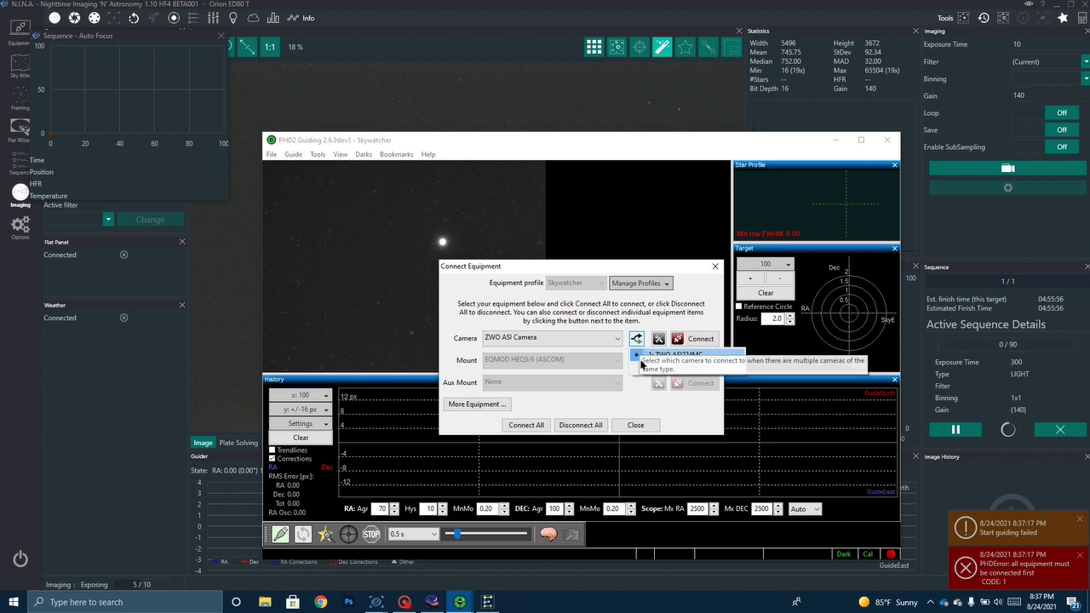
{"action": "left_click", "coordinate": [692, 353]}
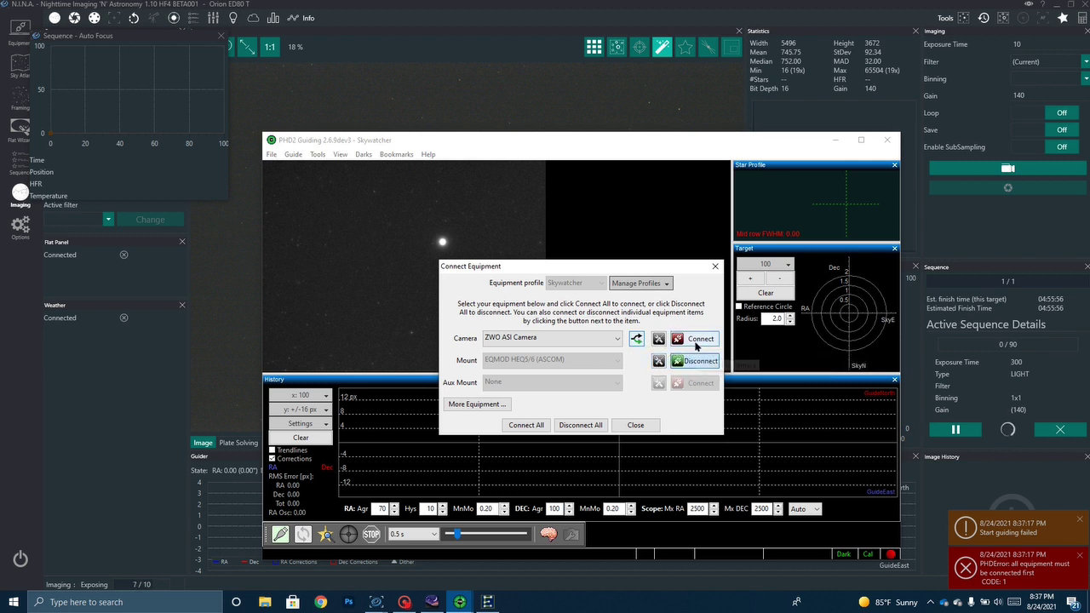
{"action": "left_click", "coordinate": [696, 342]}
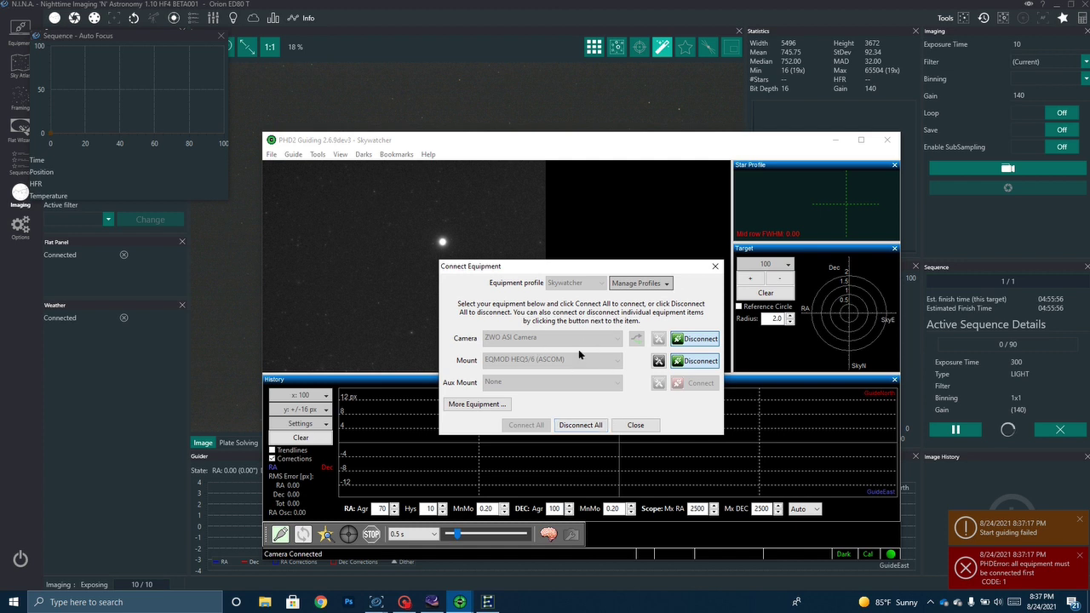
Start PHD2 looping exposures, auto-select a guide star via Tools, and switch back to N.I.N.A.
{"action": "left_click", "coordinate": [635, 425]}
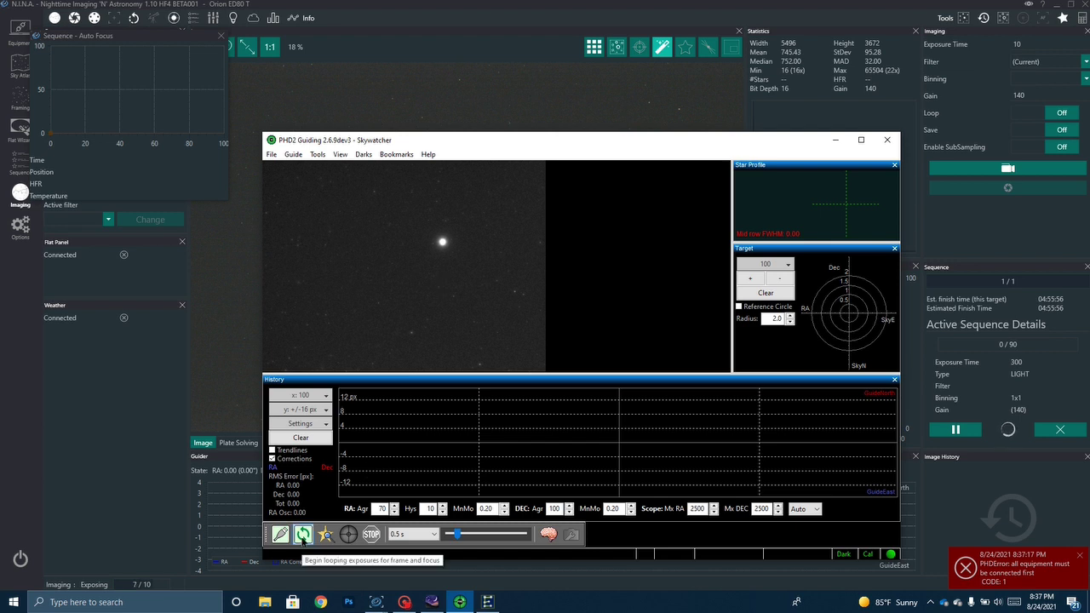
{"action": "left_click", "coordinate": [303, 534]}
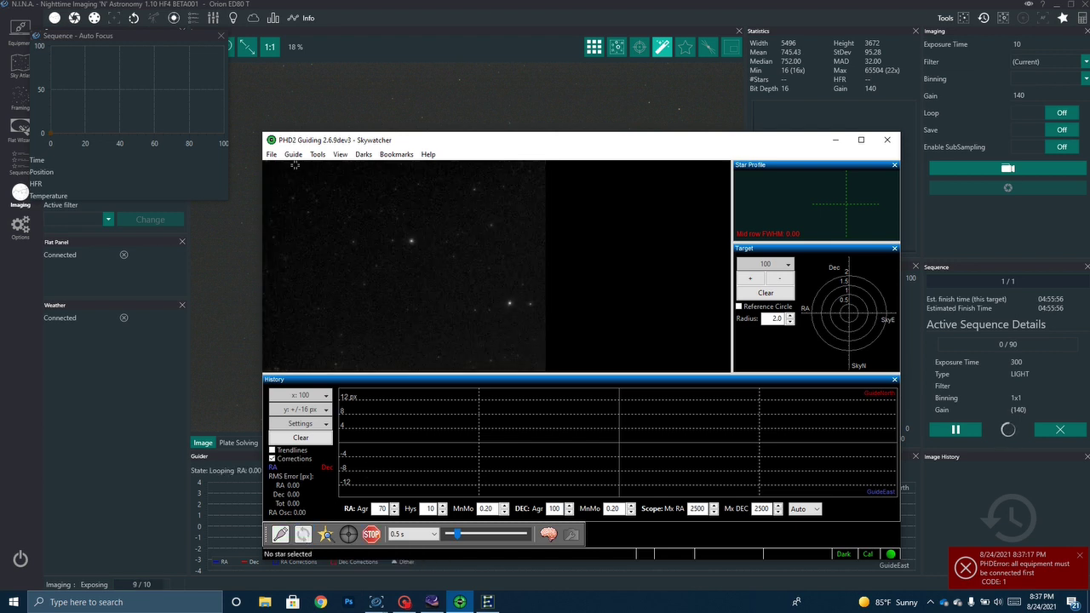
{"action": "left_click", "coordinate": [316, 155]}
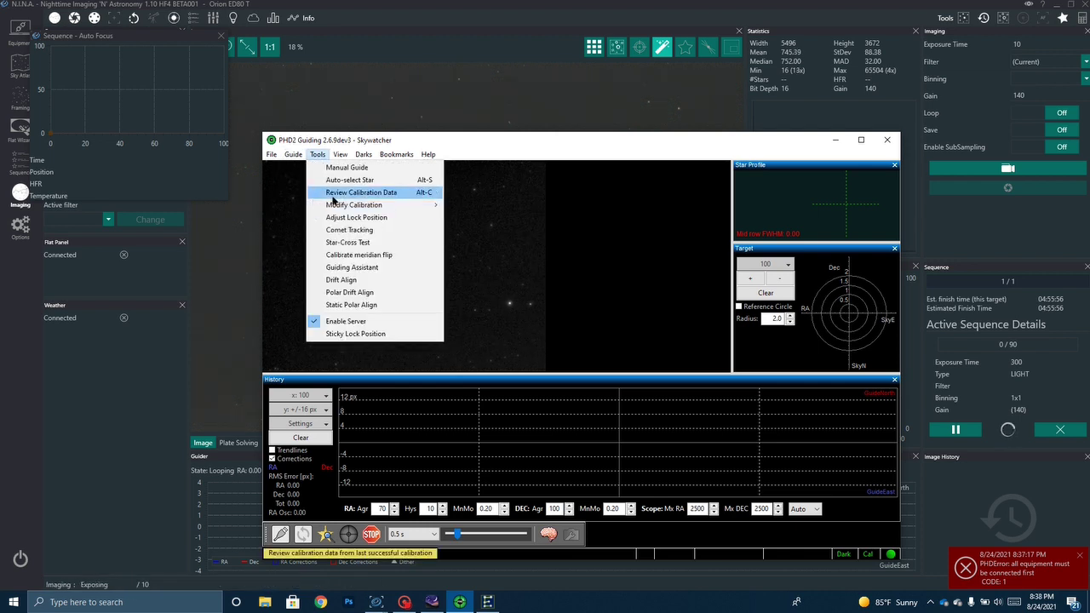
{"action": "left_click", "coordinate": [343, 182]}
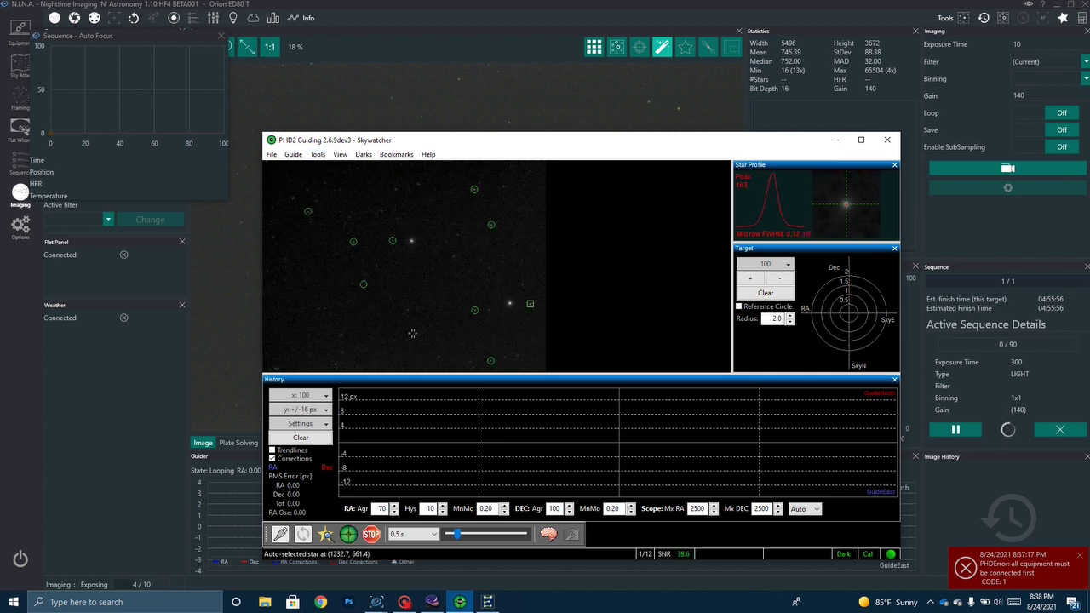
{"action": "left_click", "coordinate": [444, 106]}
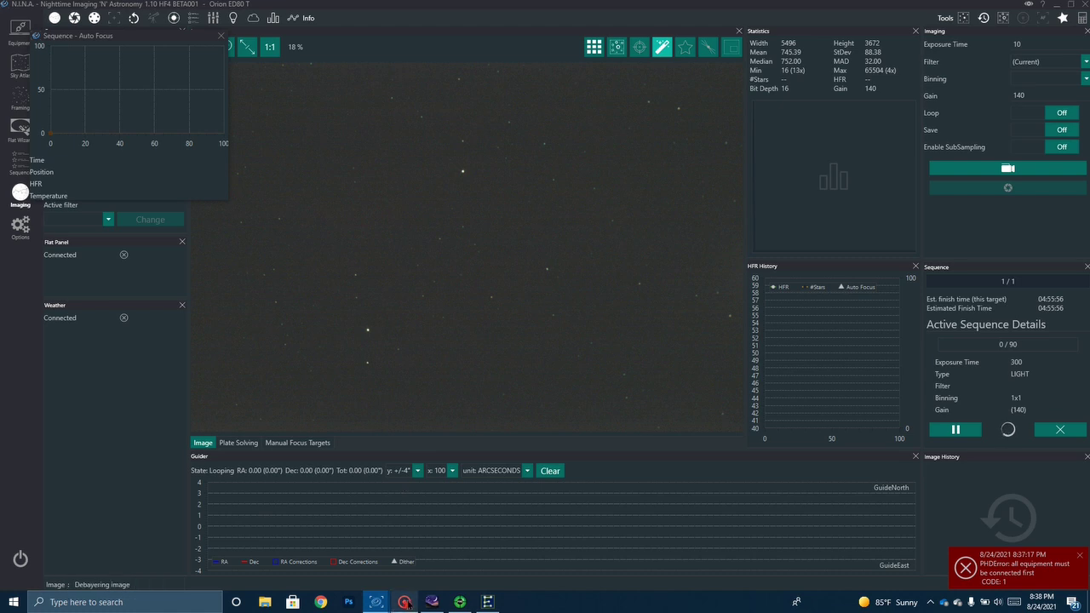
Resume the screen recording and minimize the recorder while guiding and 300-second exposures run.
{"action": "mouse_move", "coordinate": [405, 601]}
{"action": "left_click", "coordinate": [430, 528]}
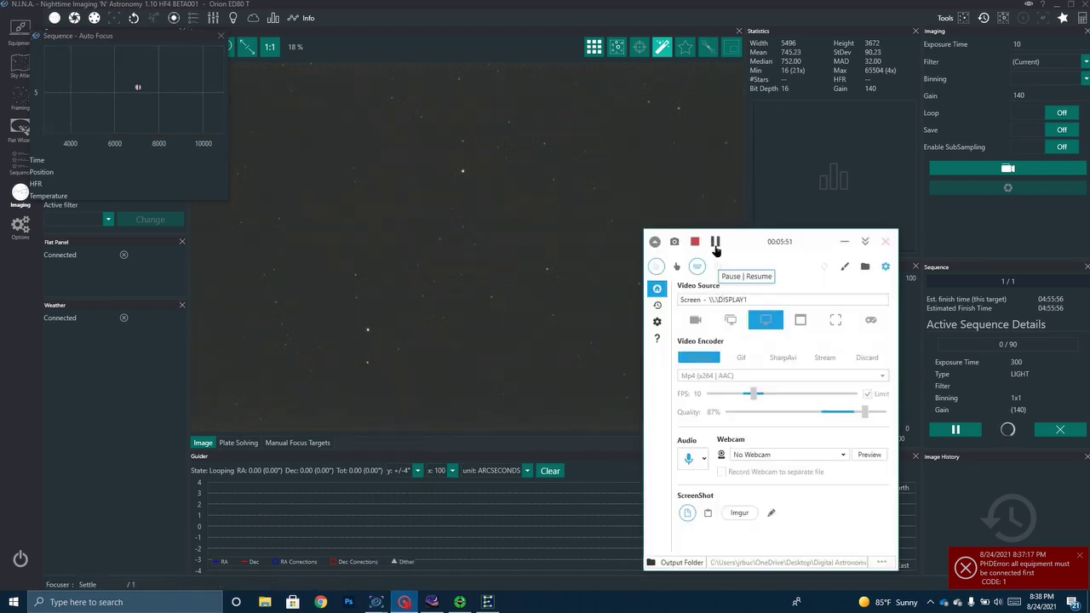
{"action": "left_click", "coordinate": [715, 244]}
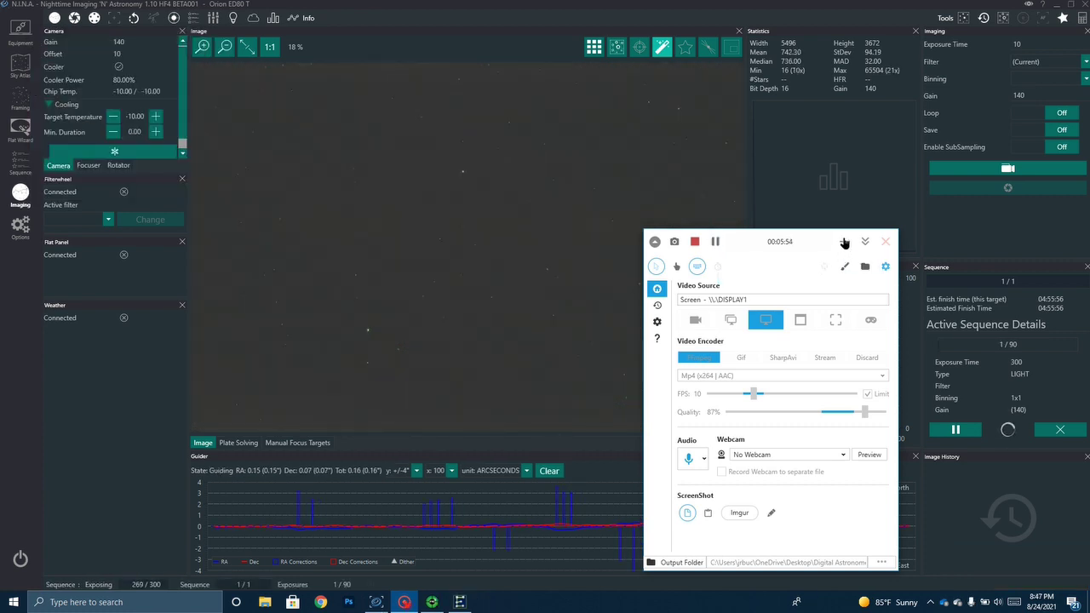
{"action": "left_click", "coordinate": [844, 243]}
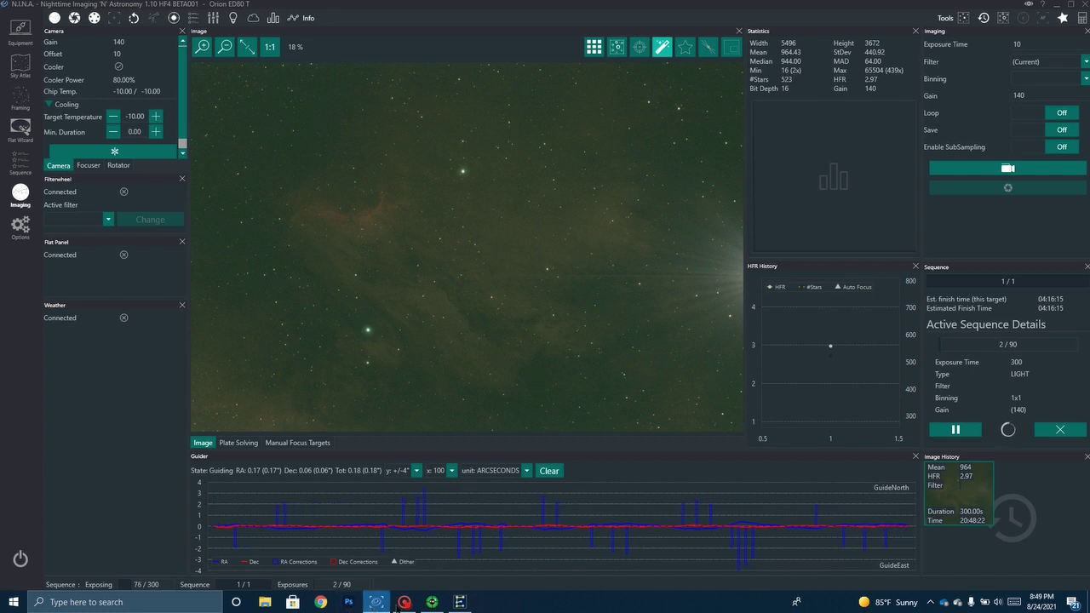
Restore the screen recorder once the first 300-second Pelican frame has downloaded.
{"action": "mouse_move", "coordinate": [402, 604]}
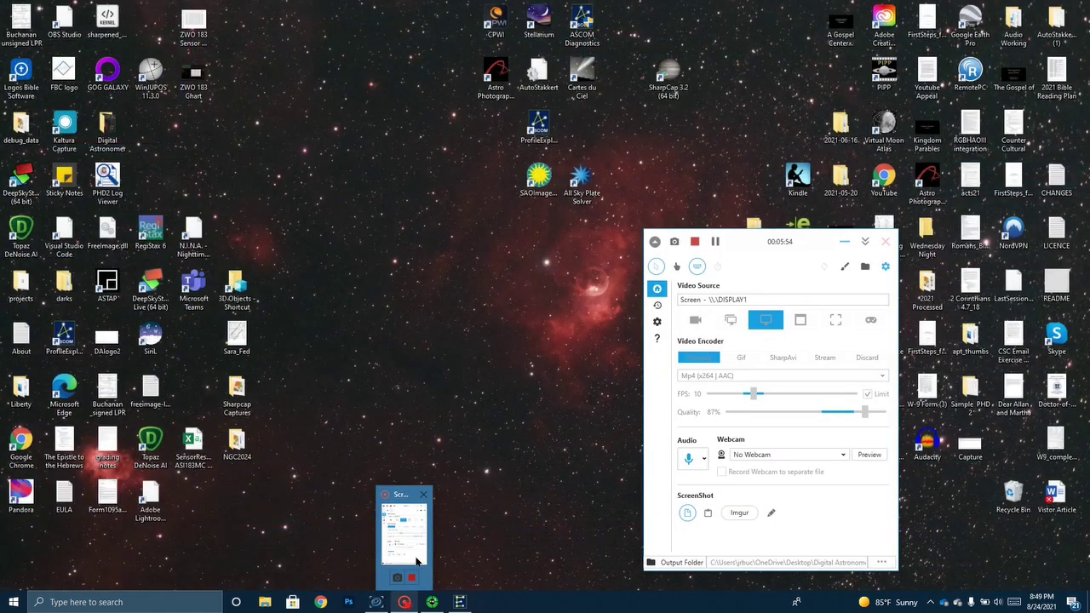
{"action": "left_click", "coordinate": [411, 549]}
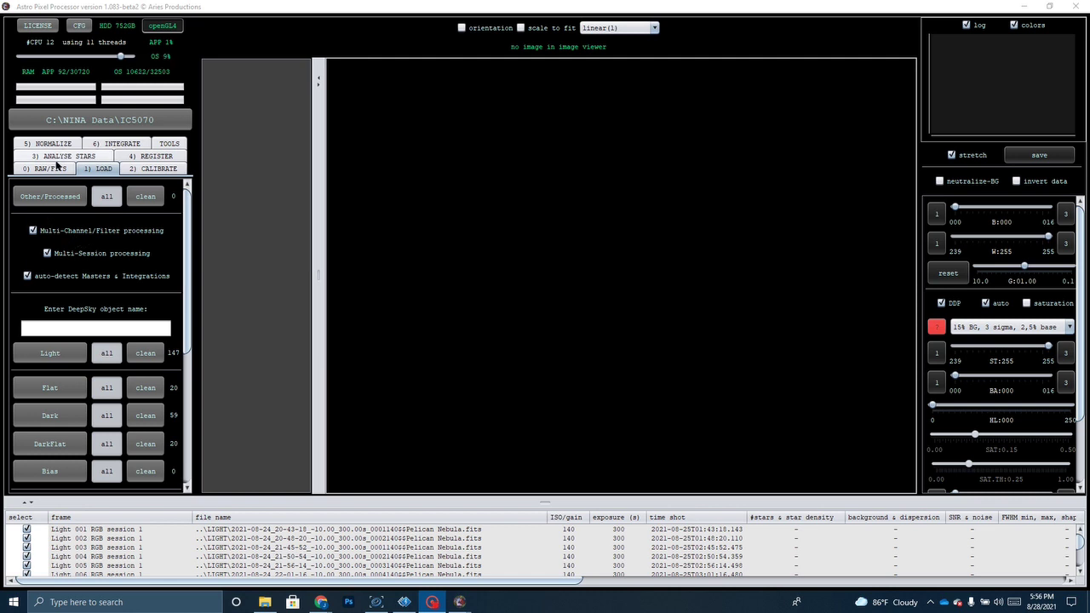
In the 0) RAW/FITS tab, choose Ha-OIII extract Ha debayering and force Bayer/X-Trans CFA.
{"action": "scroll", "coordinate": [51, 354], "scroll_direction": "down", "scroll_amount": 3}
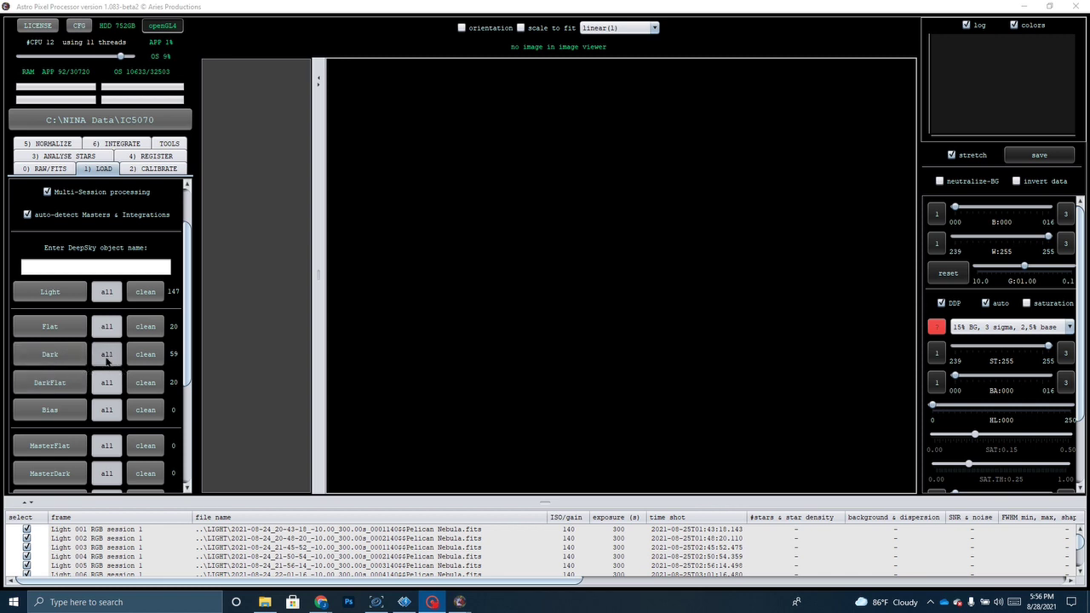
{"action": "left_click", "coordinate": [61, 171]}
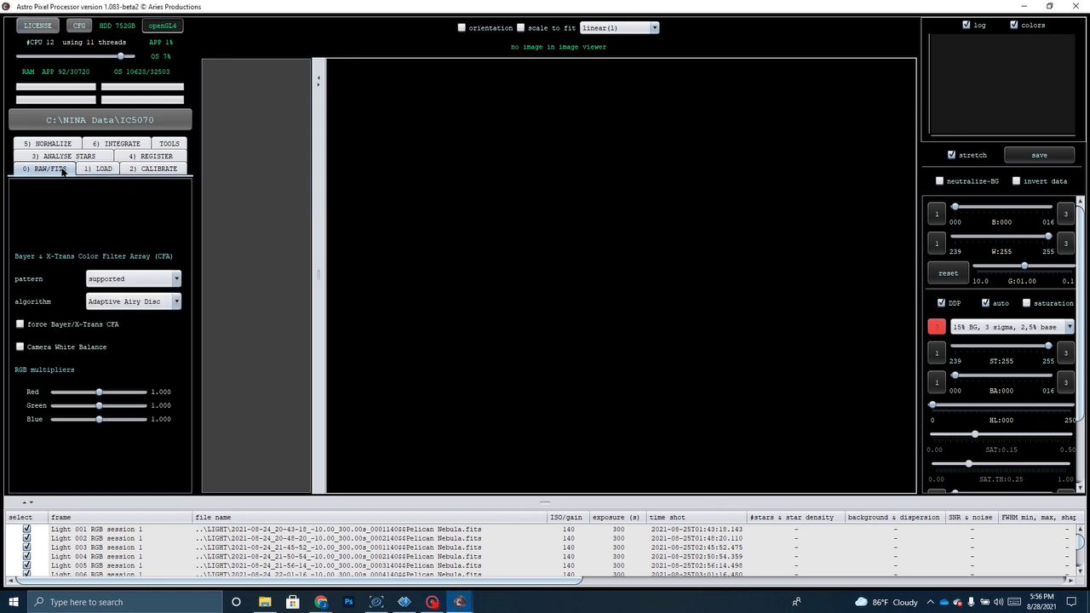
{"action": "mouse_move", "coordinate": [108, 284]}
{"action": "left_click", "coordinate": [99, 303]}
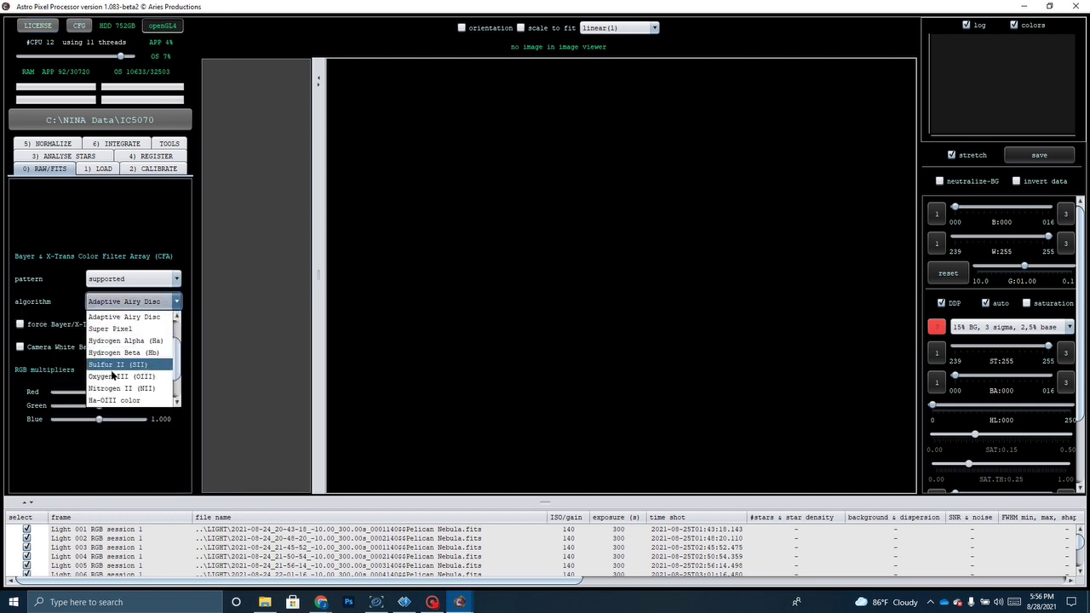
{"action": "scroll", "coordinate": [120, 388], "scroll_direction": "down", "scroll_amount": 3}
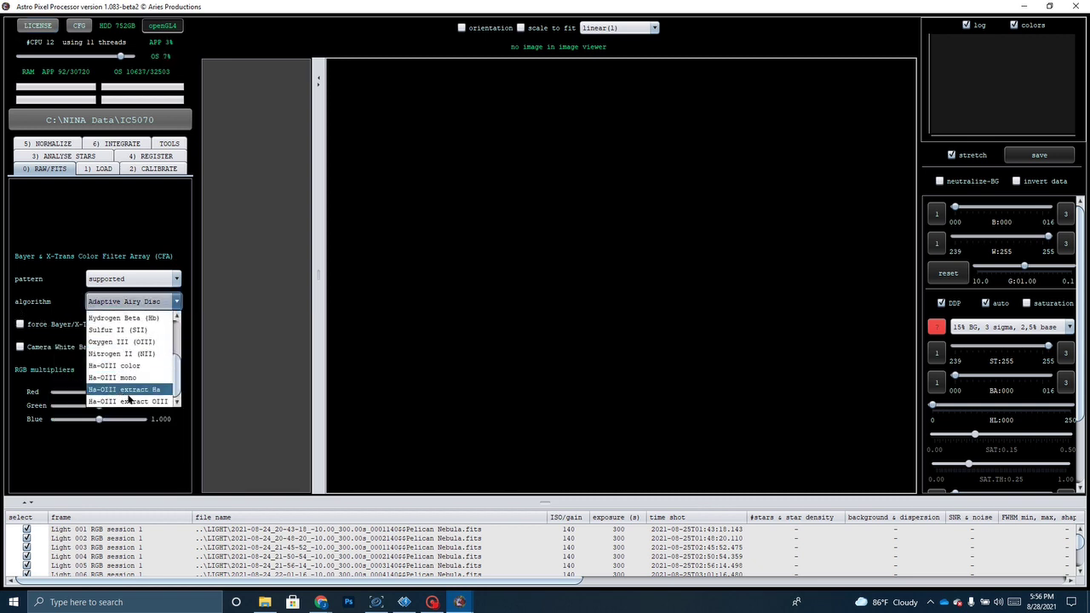
{"action": "left_click", "coordinate": [132, 391]}
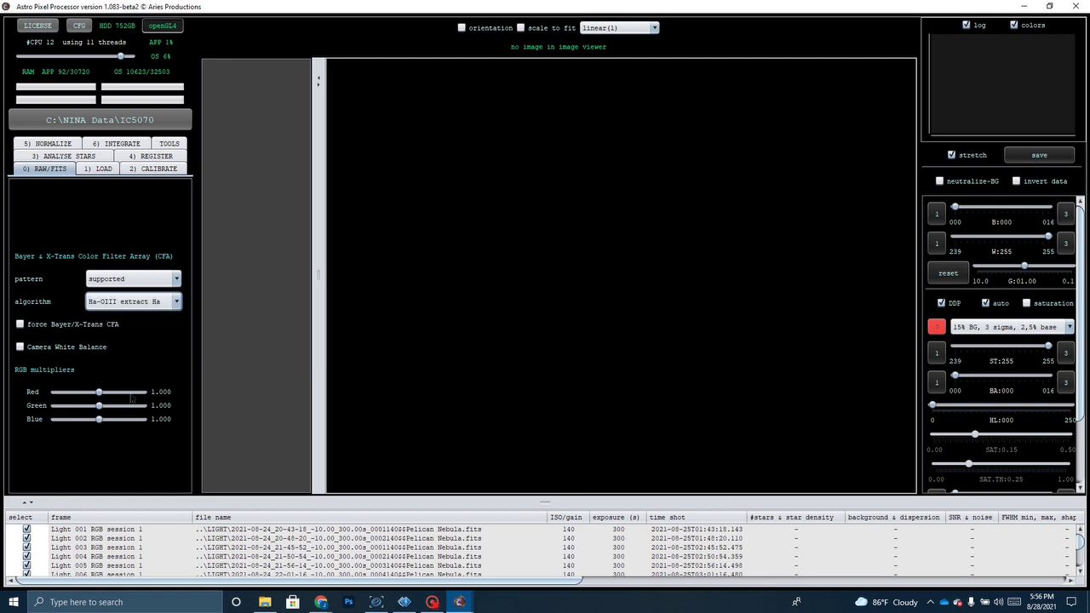
{"action": "left_click", "coordinate": [21, 324]}
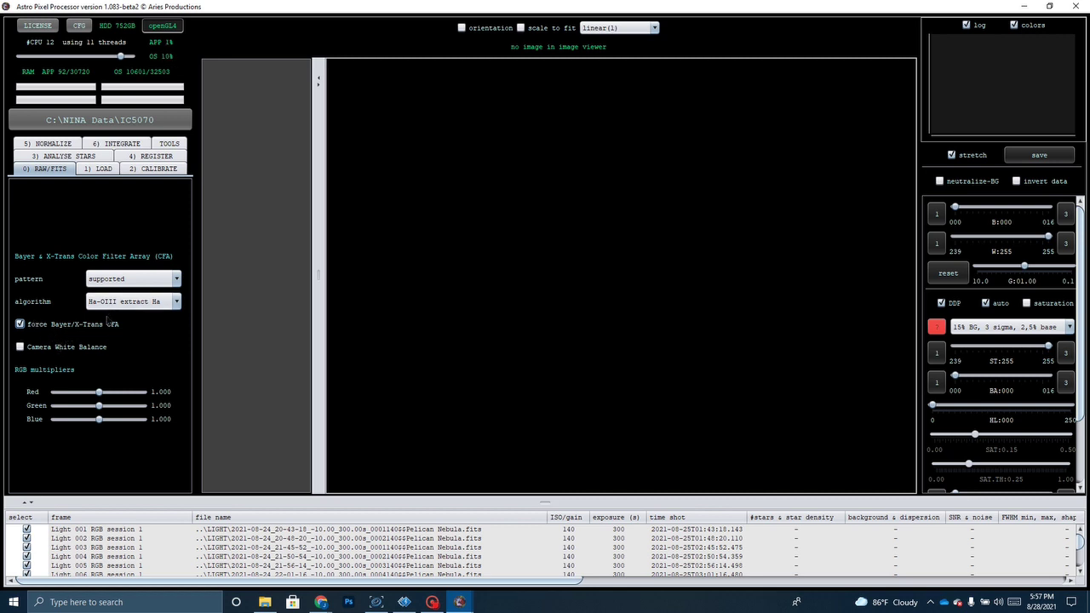
Set integration to average with winsorized rejection and local normalization rejection enabled.
{"action": "left_click", "coordinate": [109, 145]}
{"action": "scroll", "coordinate": [99, 441], "scroll_direction": "down", "scroll_amount": 3}
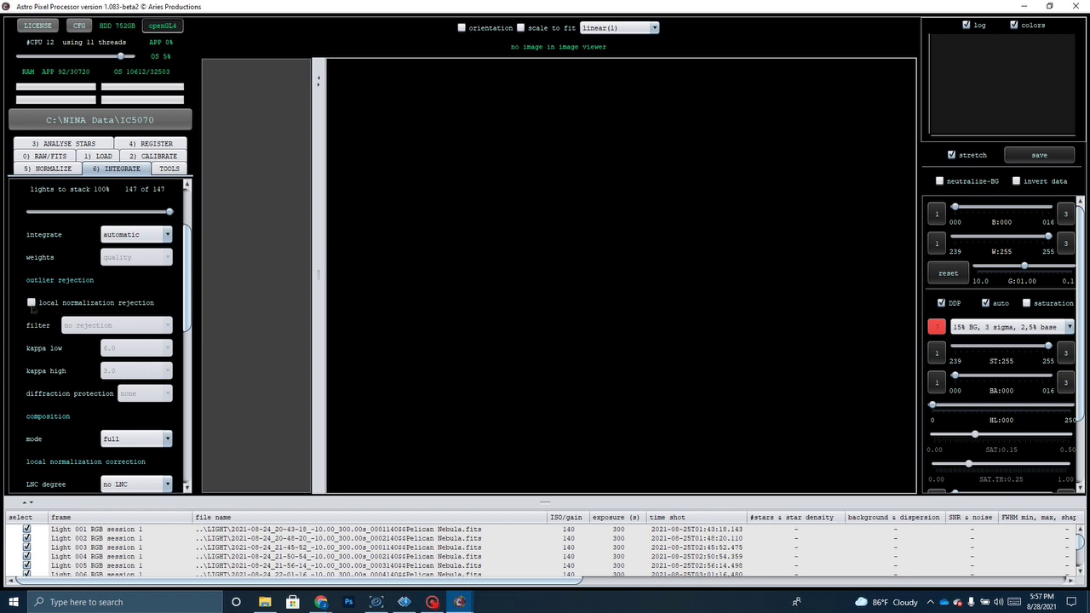
{"action": "left_click", "coordinate": [120, 236]}
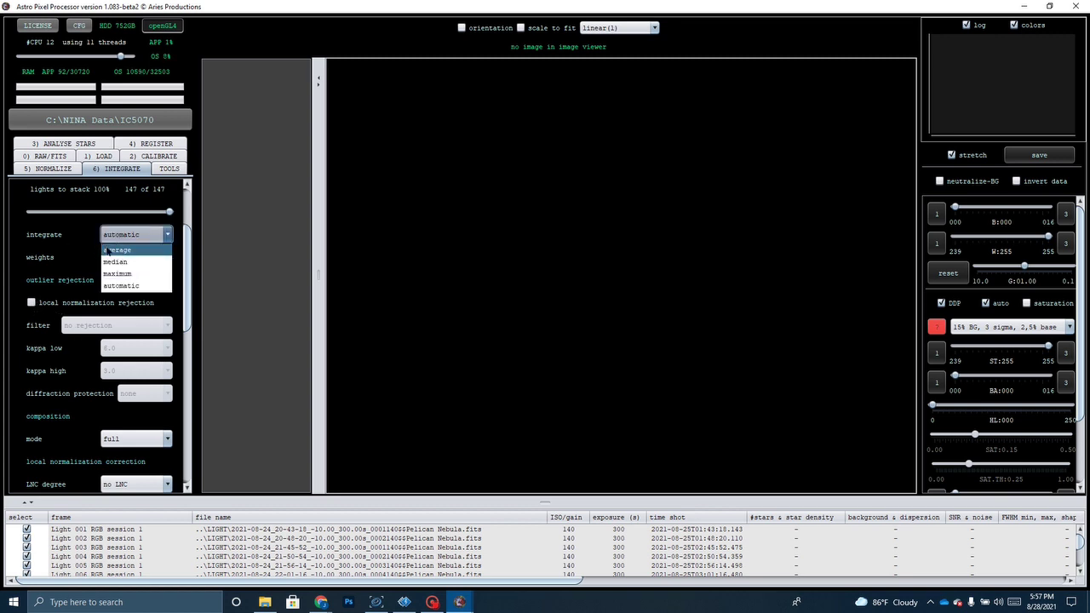
{"action": "left_click", "coordinate": [108, 252]}
{"action": "left_click", "coordinate": [76, 326]}
{"action": "left_click", "coordinate": [94, 364]}
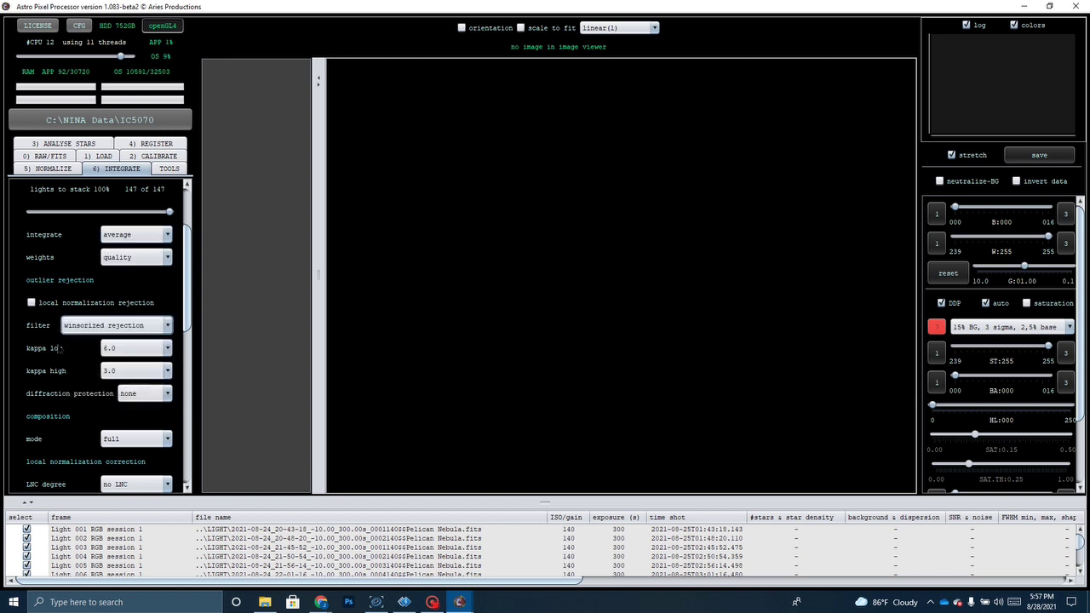
{"action": "left_click", "coordinate": [32, 302]}
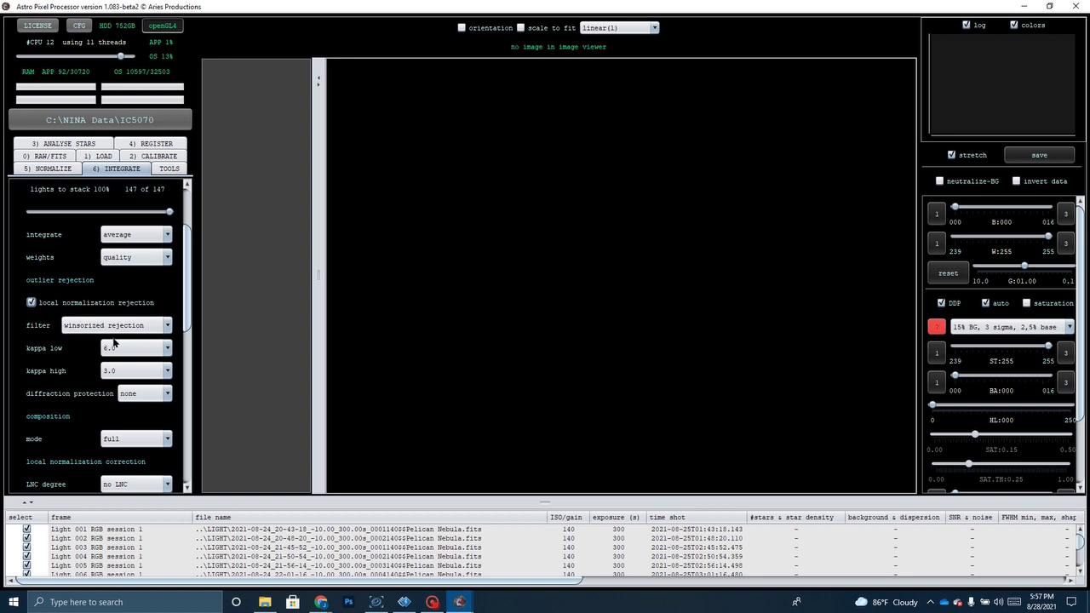
Enable multi-band blending at 10% and set the drizzle droplet size to 1.25.
{"action": "scroll", "coordinate": [115, 341], "scroll_direction": "down", "scroll_amount": 5}
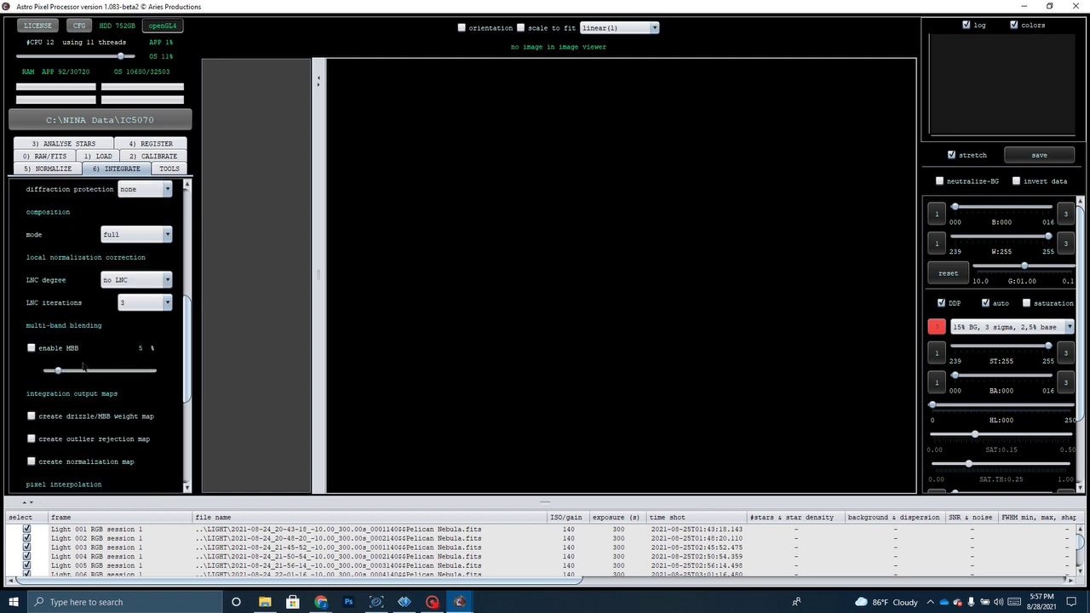
{"action": "left_click", "coordinate": [32, 348]}
{"action": "left_click", "coordinate": [71, 373]}
{"action": "scroll", "coordinate": [90, 372], "scroll_direction": "down", "scroll_amount": 2}
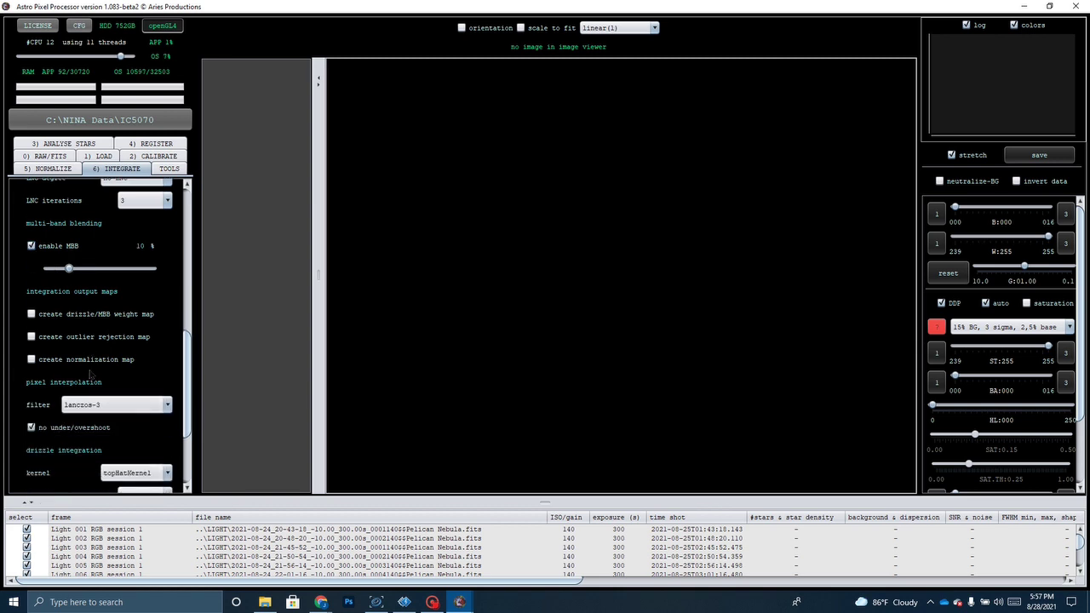
{"action": "scroll", "coordinate": [92, 379], "scroll_direction": "down", "scroll_amount": 2}
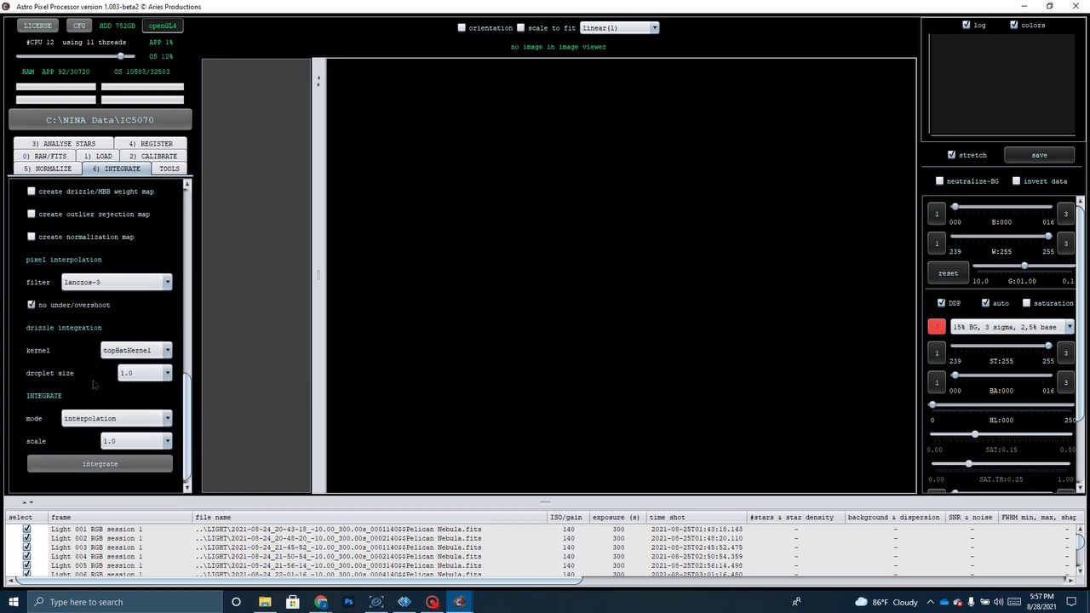
{"action": "scroll", "coordinate": [94, 385], "scroll_direction": "down", "scroll_amount": 1}
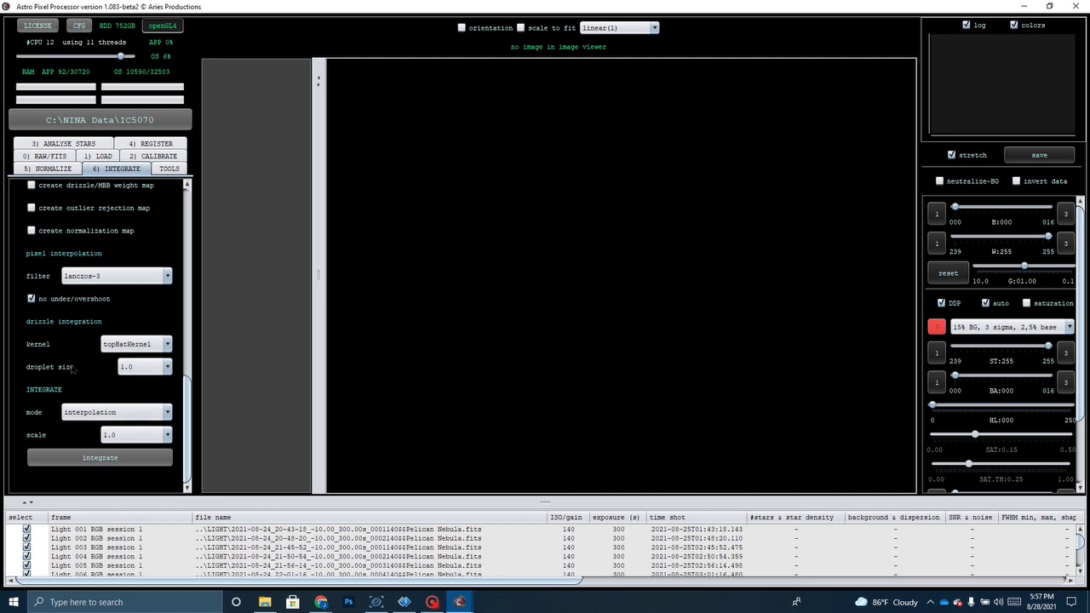
{"action": "left_click", "coordinate": [131, 370]}
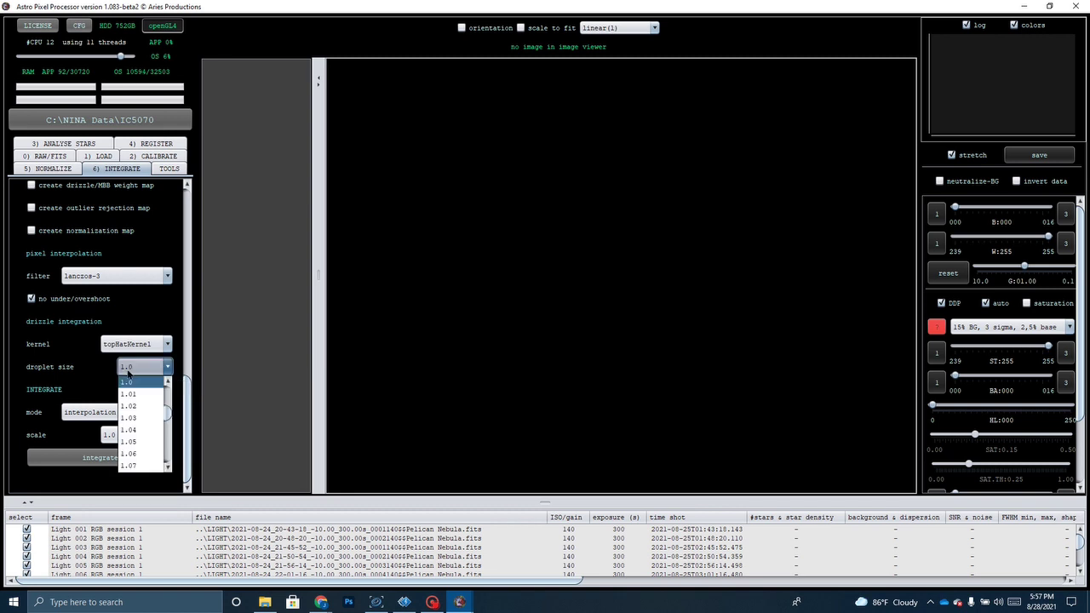
{"action": "scroll", "coordinate": [136, 409], "scroll_direction": "down", "scroll_amount": 8}
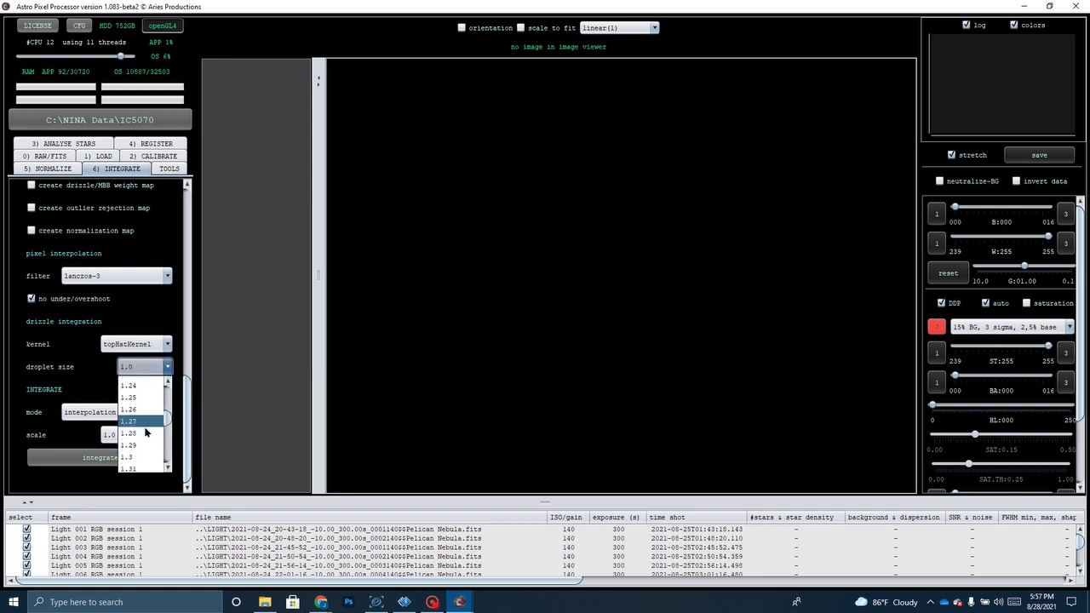
{"action": "left_click", "coordinate": [140, 401]}
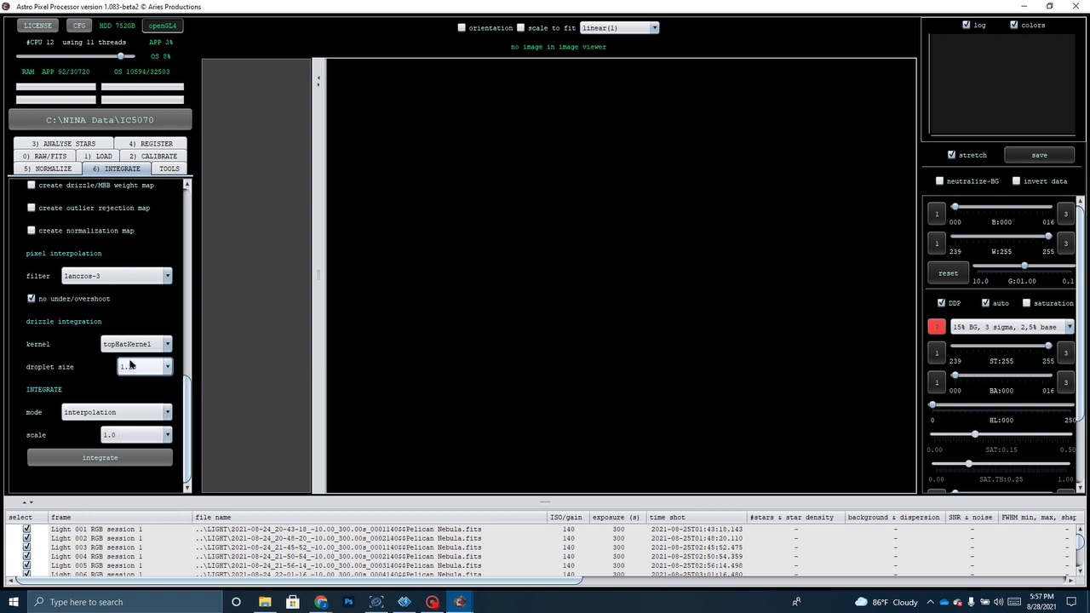
{"action": "mouse_move", "coordinate": [127, 344]}
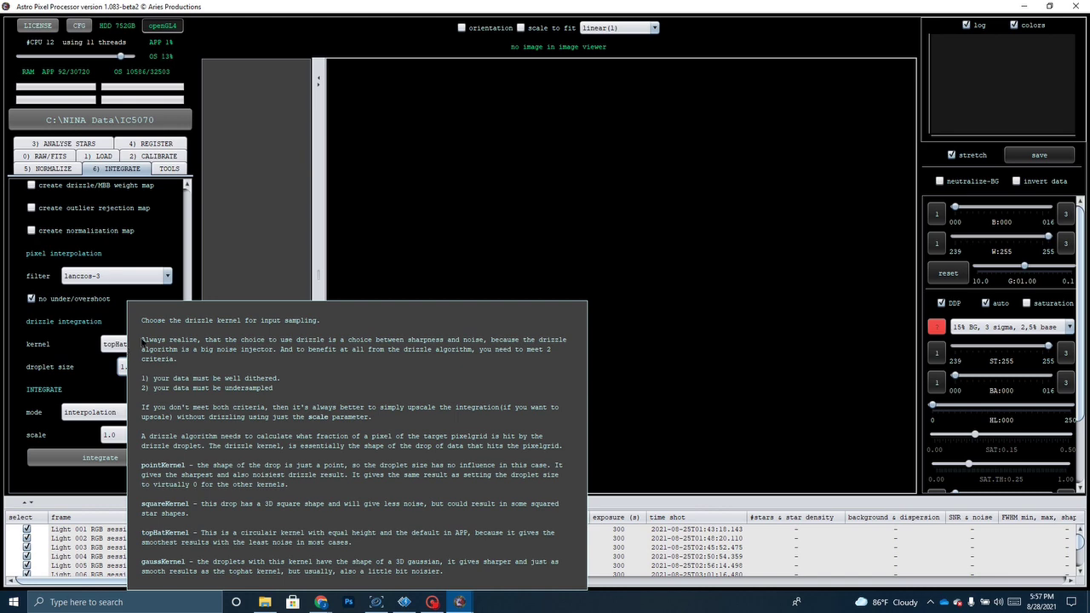
Review the Ha-OIII demosaic algorithm options in 0) RAW/FITS unchanged, then go to TOOLS.
{"action": "left_click", "coordinate": [38, 156]}
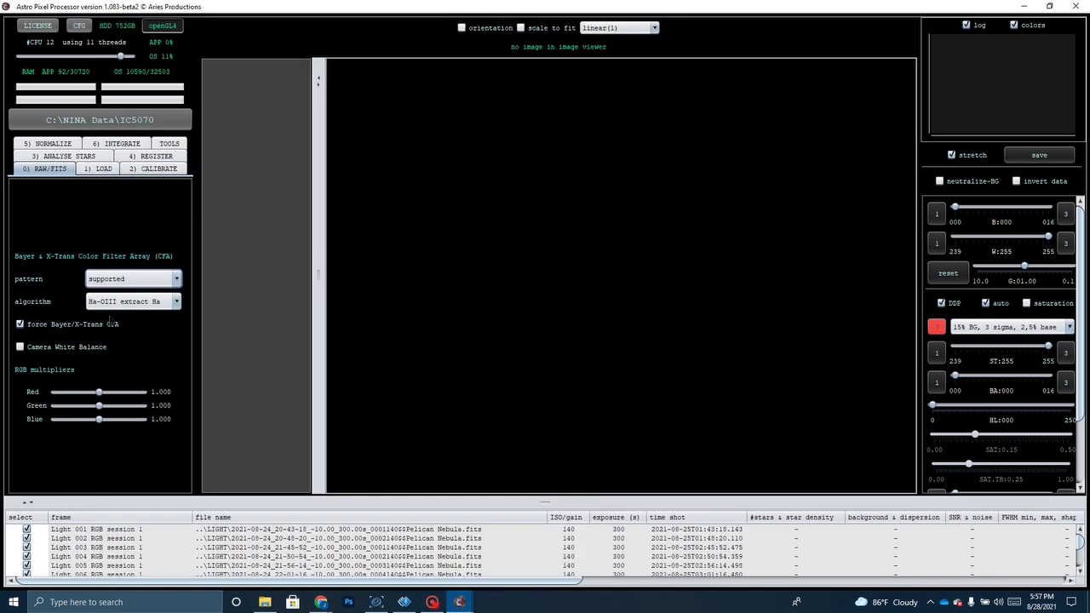
{"action": "left_click", "coordinate": [111, 303]}
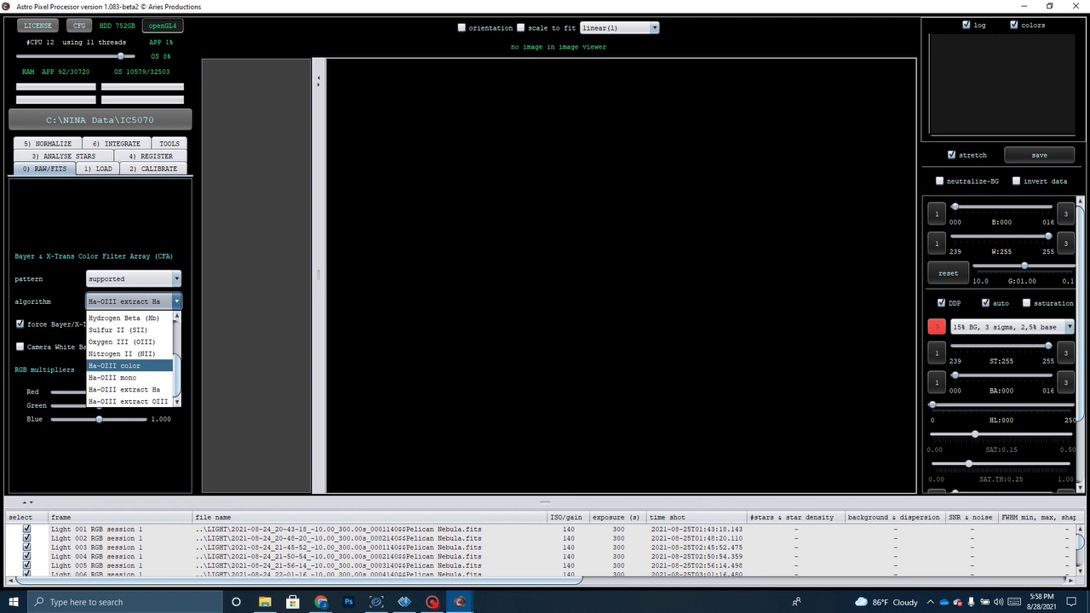
{"action": "left_click", "coordinate": [119, 366]}
{"action": "left_click", "coordinate": [170, 143]}
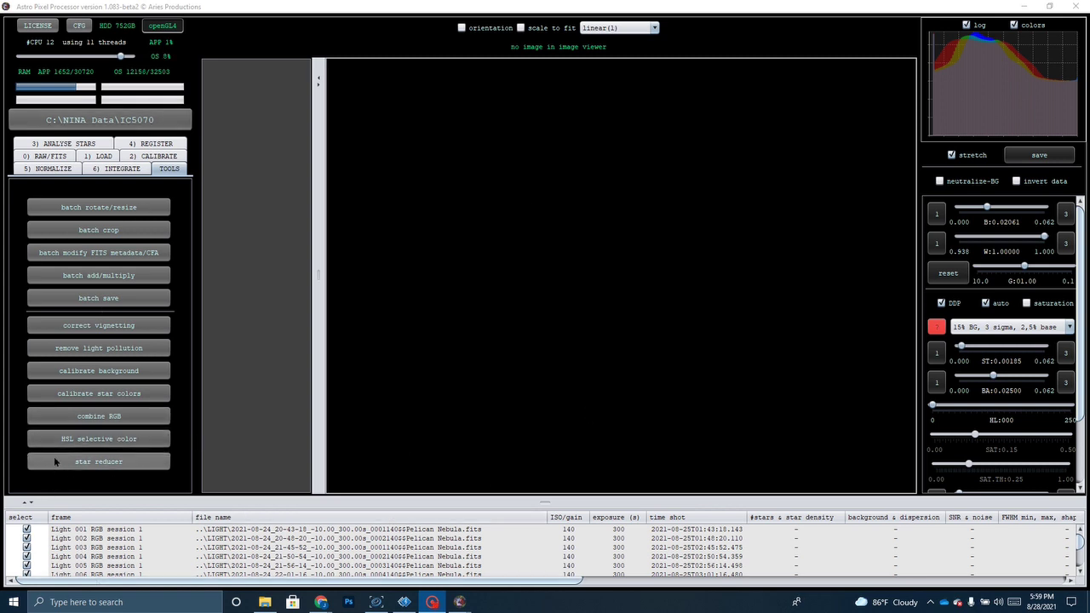
Start a Combine RGB composite and keep the HOO 2 formula.
{"action": "left_click", "coordinate": [58, 417]}
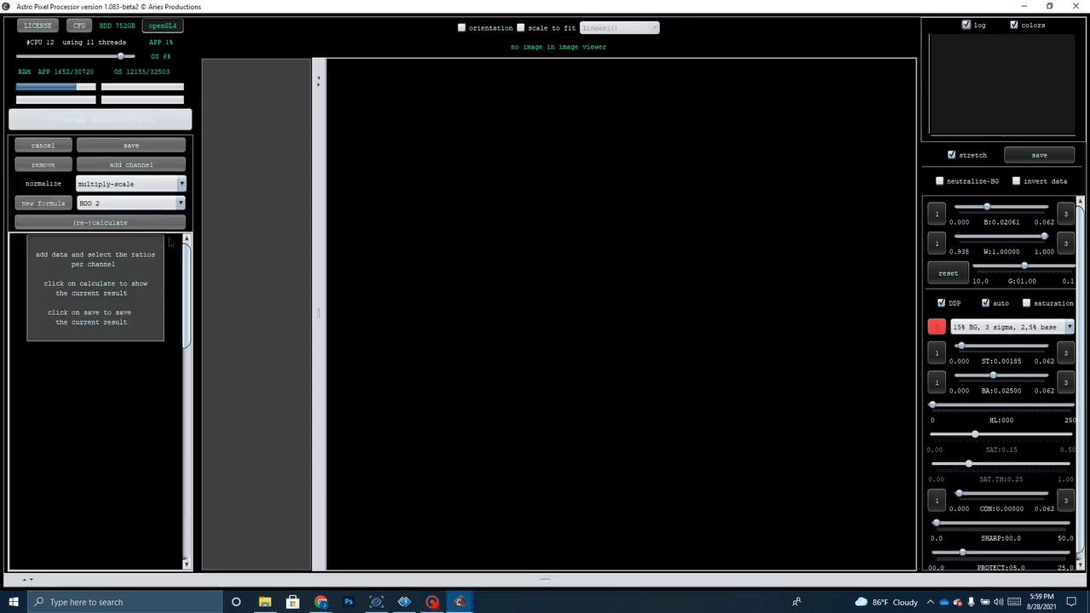
{"action": "left_click", "coordinate": [114, 165]}
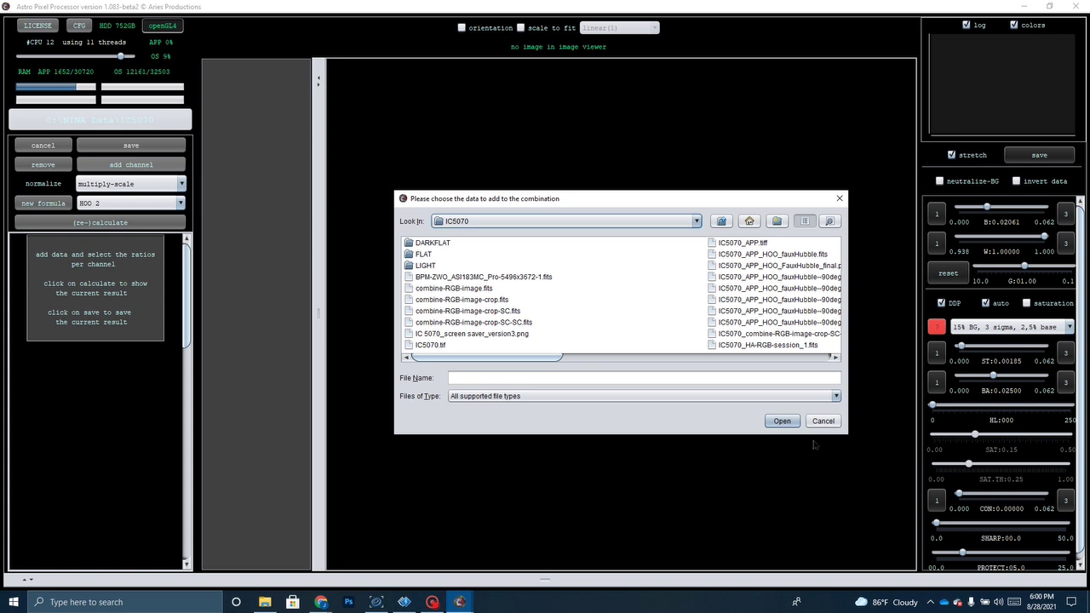
{"action": "left_click", "coordinate": [823, 421]}
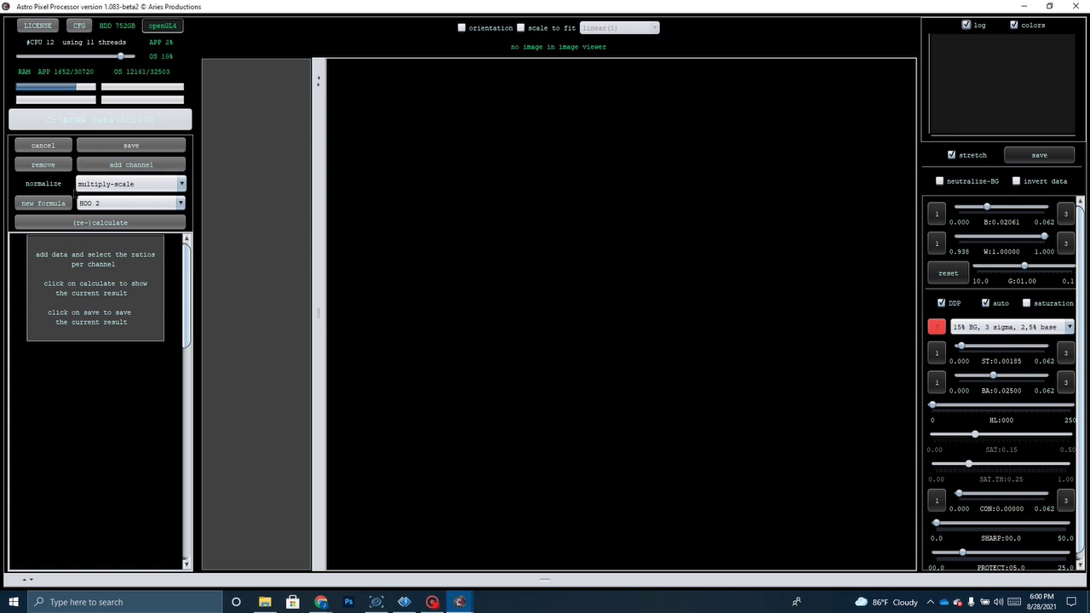
{"action": "left_click", "coordinate": [90, 203]}
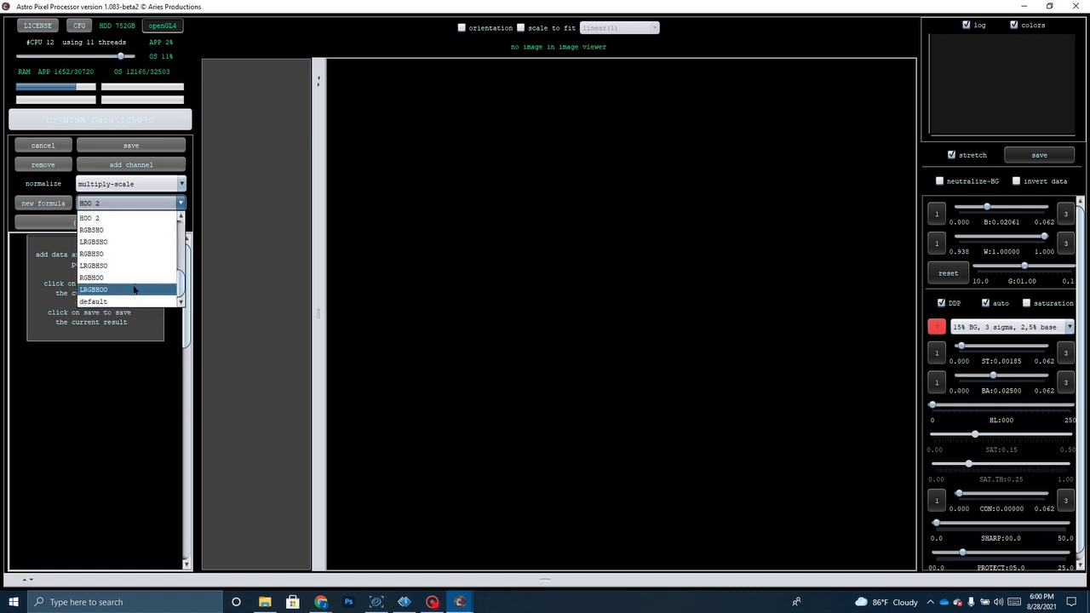
{"action": "scroll", "coordinate": [178, 289], "scroll_direction": "up", "scroll_amount": 2}
{"action": "scroll", "coordinate": [145, 275], "scroll_direction": "down", "scroll_amount": 1}
{"action": "key", "text": "Escape"}
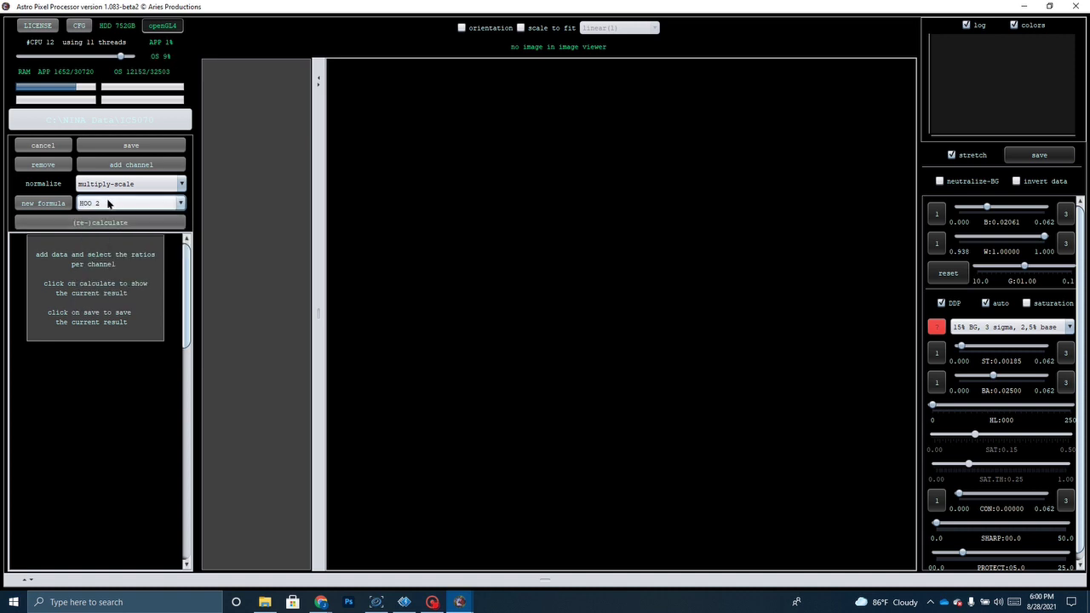
Add IC5070_HA-RGB-session_1.fits as a channel shot with the Hydrogen alpha filter.
{"action": "left_click", "coordinate": [128, 167]}
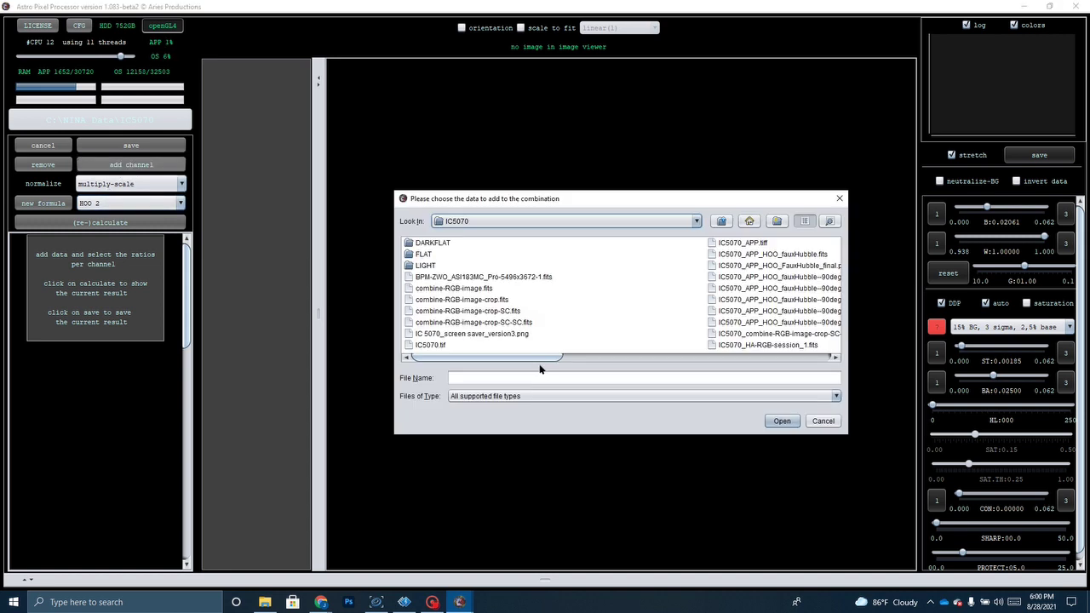
{"action": "double_click", "coordinate": [758, 348]}
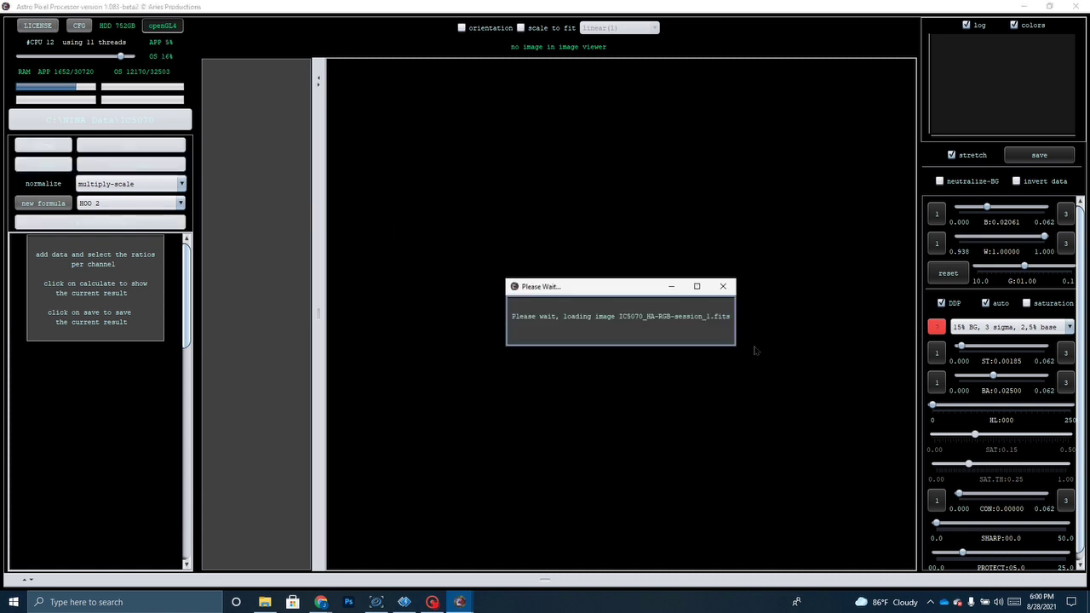
{"action": "left_click", "coordinate": [634, 324]}
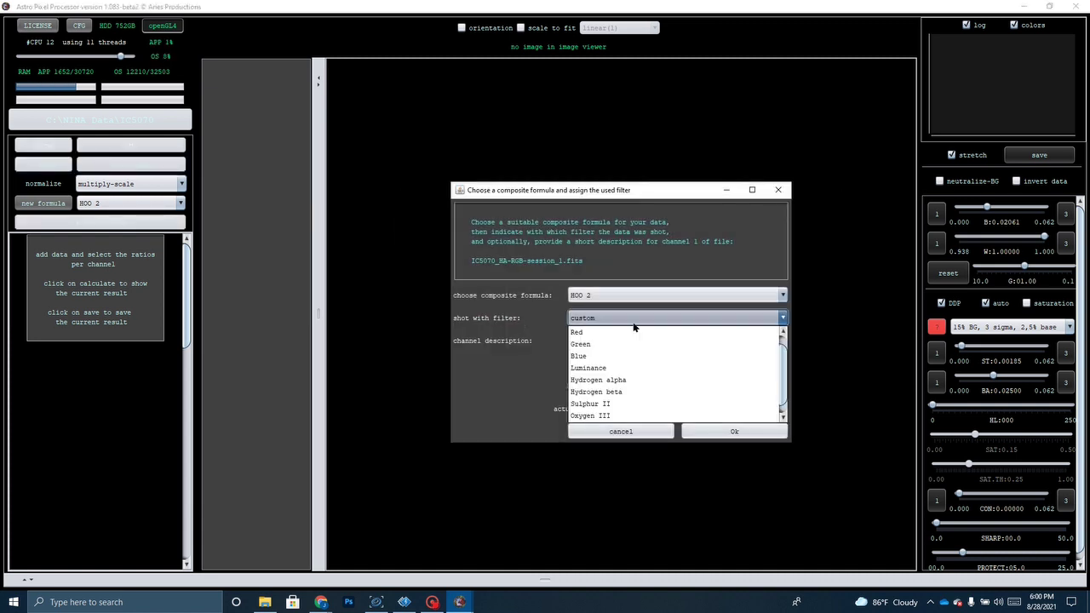
{"action": "left_click", "coordinate": [608, 381]}
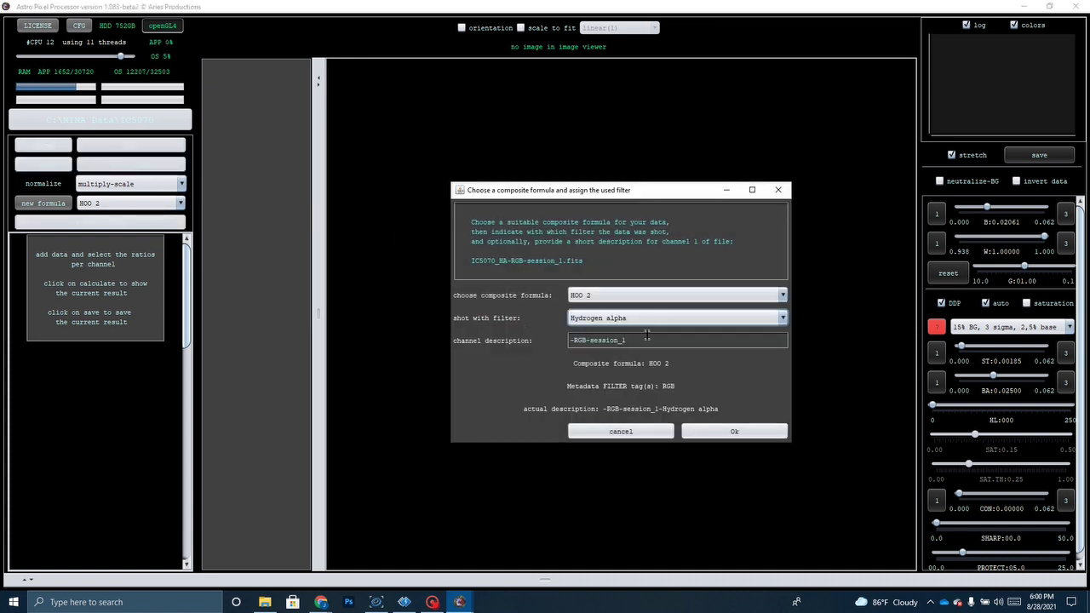
Confirm the Ha channel, then add IC5070_OIII-RGB-session_1.fits tagged with the Oxygen III filter.
{"action": "left_click", "coordinate": [728, 436]}
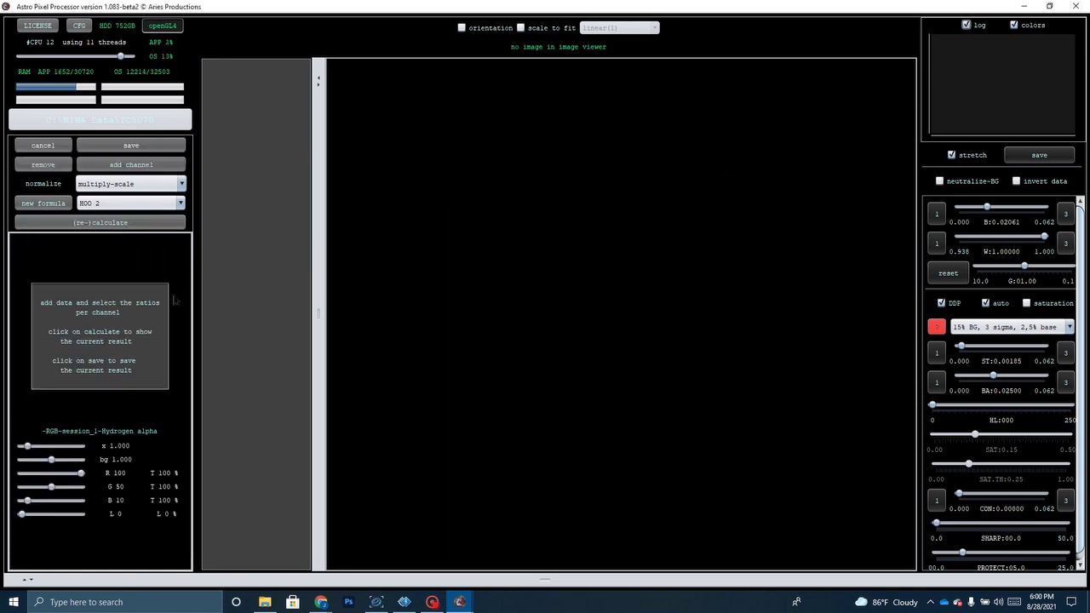
{"action": "left_click", "coordinate": [139, 167]}
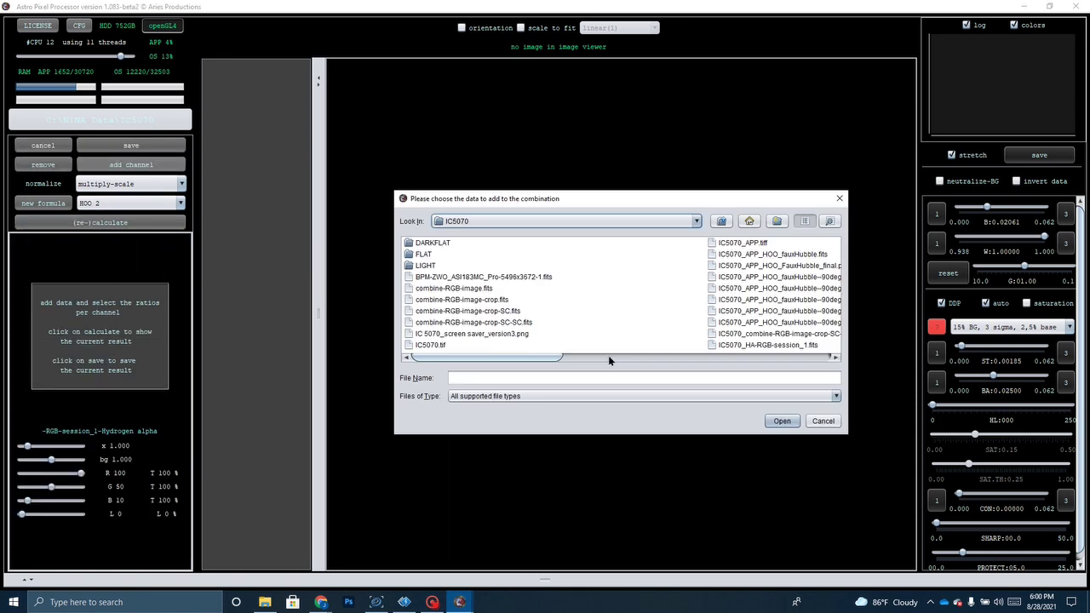
{"action": "left_click_drag", "start_coordinate": [550, 359], "coordinate": [597, 358]}
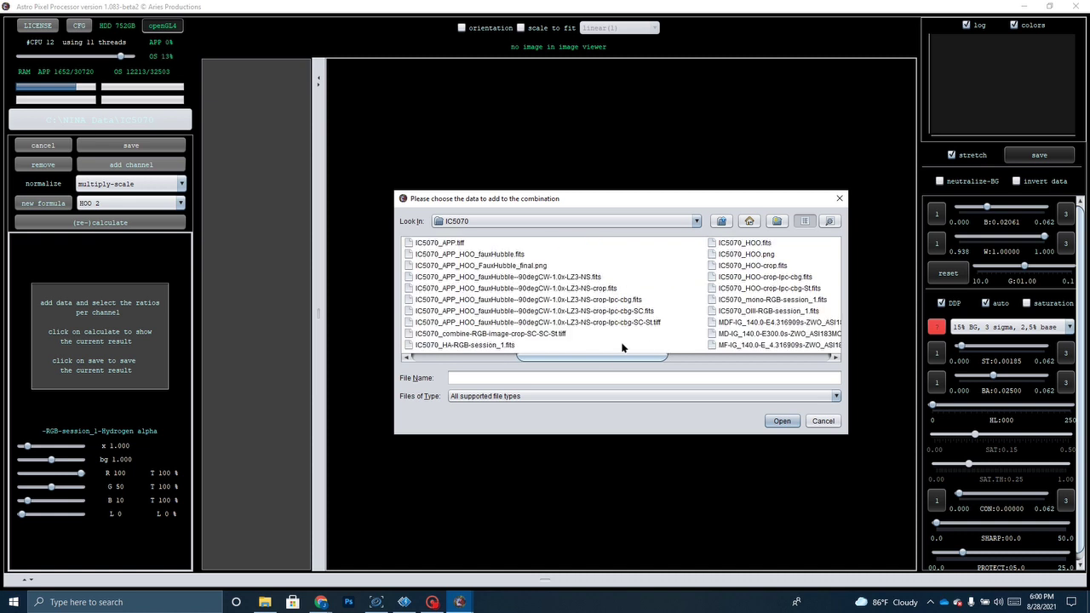
{"action": "left_click", "coordinate": [620, 358]}
{"action": "left_click_drag", "start_coordinate": [595, 362], "coordinate": [613, 360]}
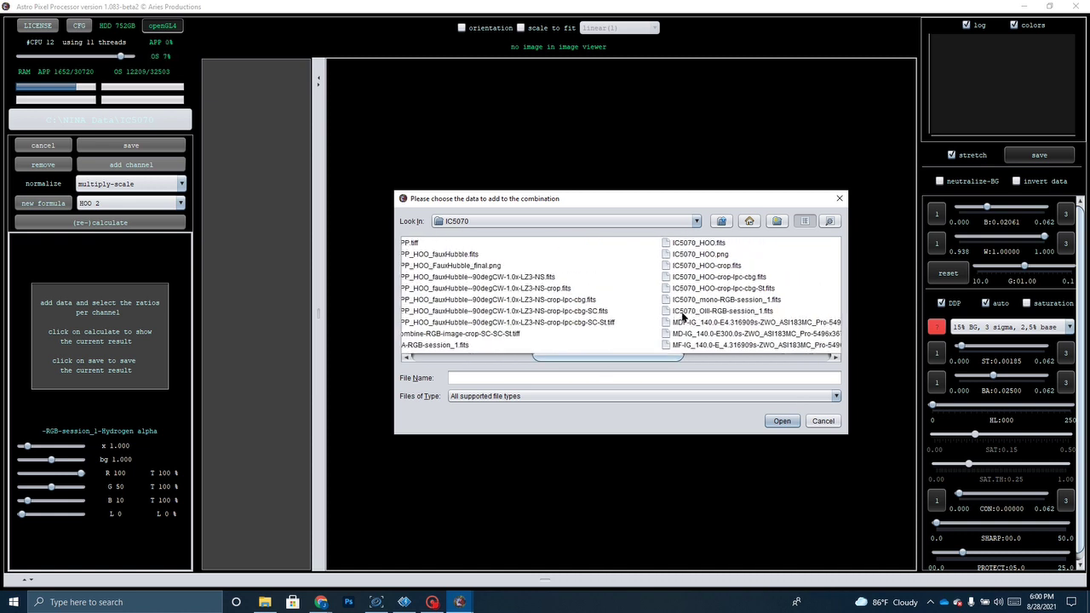
{"action": "double_click", "coordinate": [712, 317]}
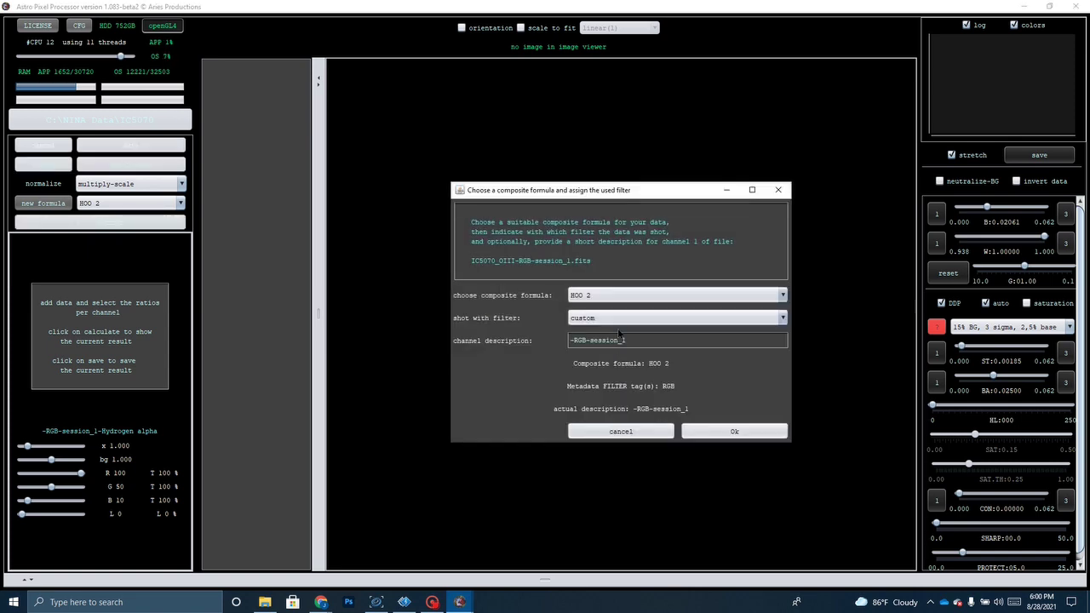
{"action": "left_click", "coordinate": [617, 320]}
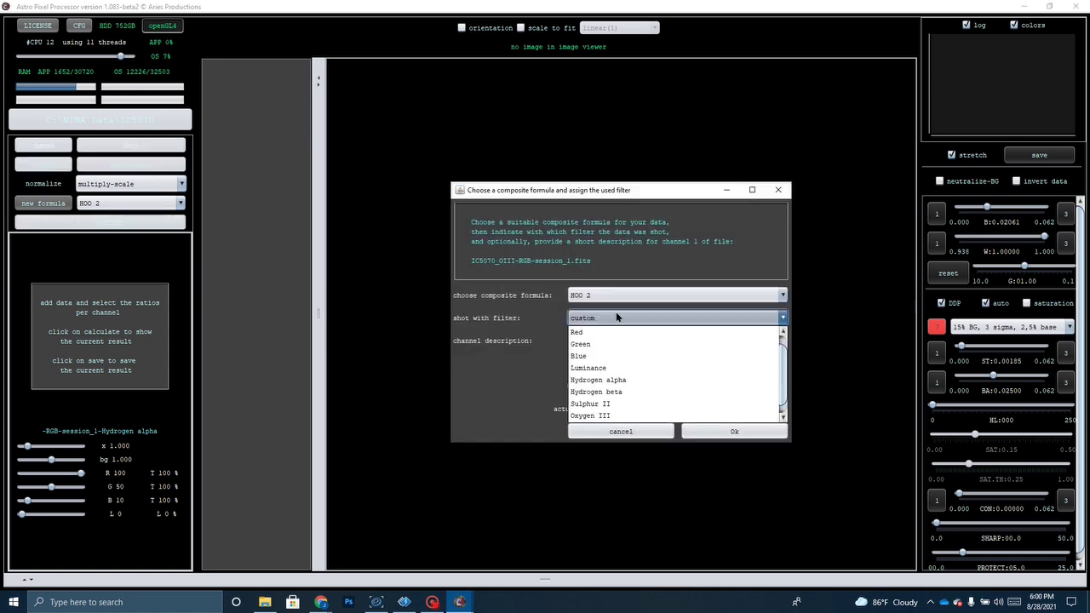
{"action": "left_click", "coordinate": [604, 416]}
{"action": "left_click", "coordinate": [728, 432]}
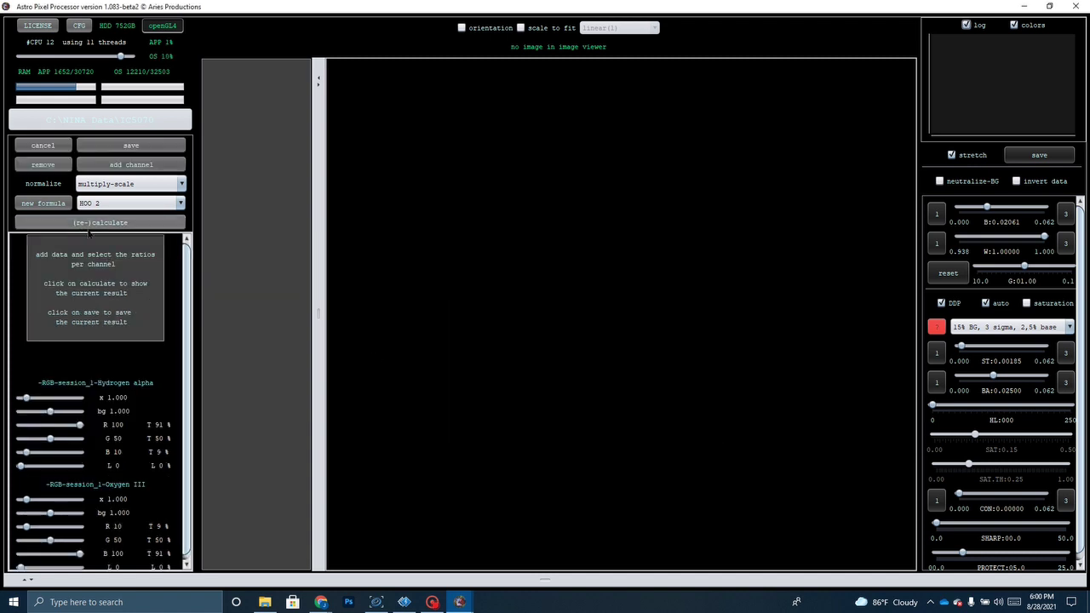
Use add-scale normalization, recalculate the HOO 2 composite, and widen the preview area.
{"action": "left_click", "coordinate": [130, 186]}
{"action": "left_click", "coordinate": [116, 236]}
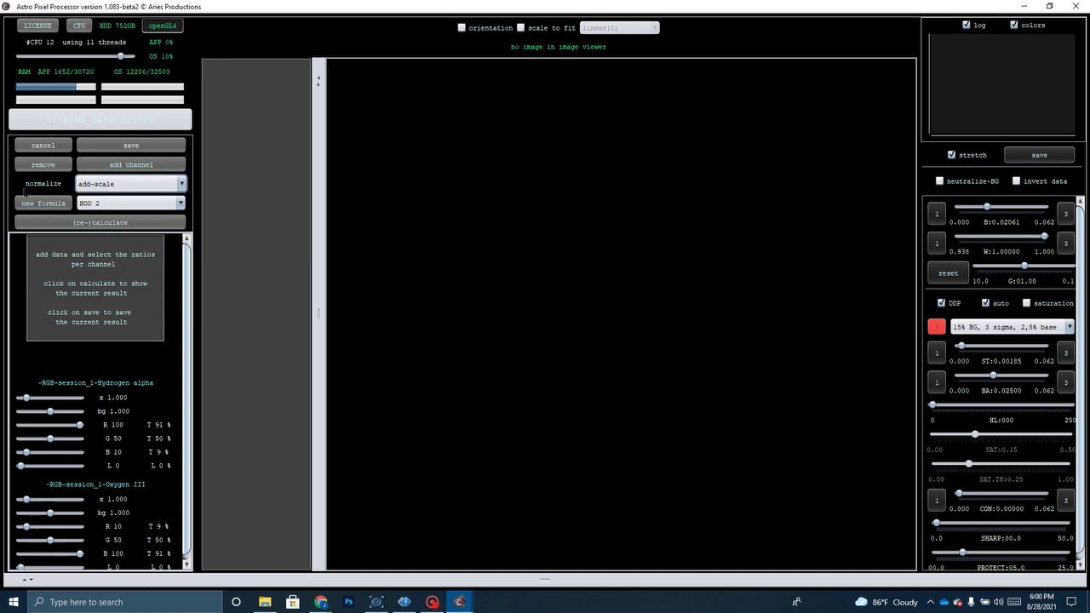
{"action": "left_click", "coordinate": [51, 223]}
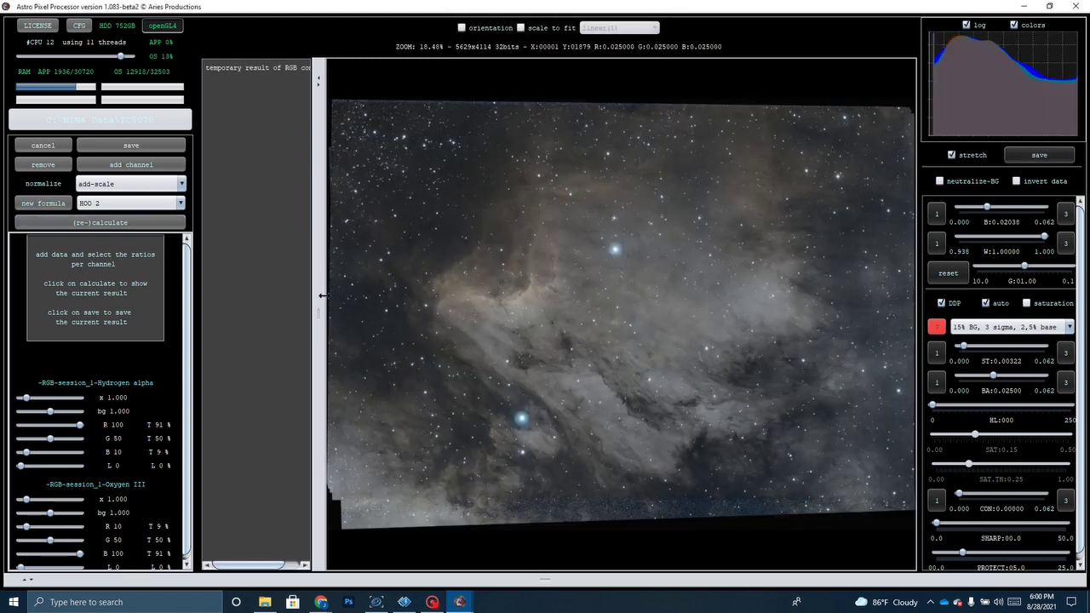
{"action": "left_click", "coordinate": [322, 302]}
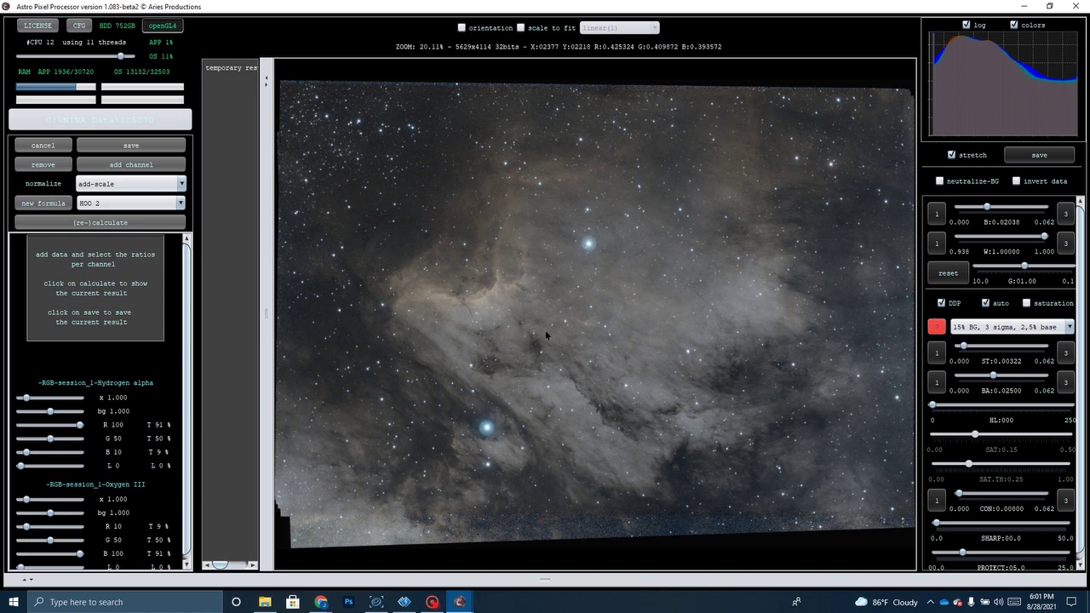
{"action": "scroll", "coordinate": [543, 318], "scroll_direction": "up", "scroll_amount": 2}
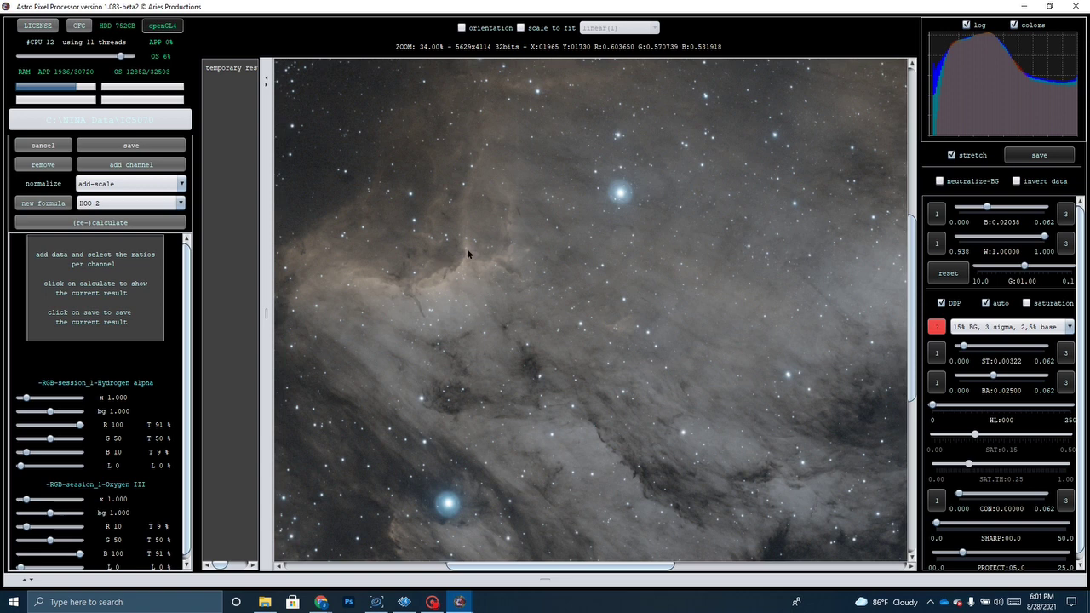
{"action": "scroll", "coordinate": [473, 264], "scroll_direction": "down", "scroll_amount": 1}
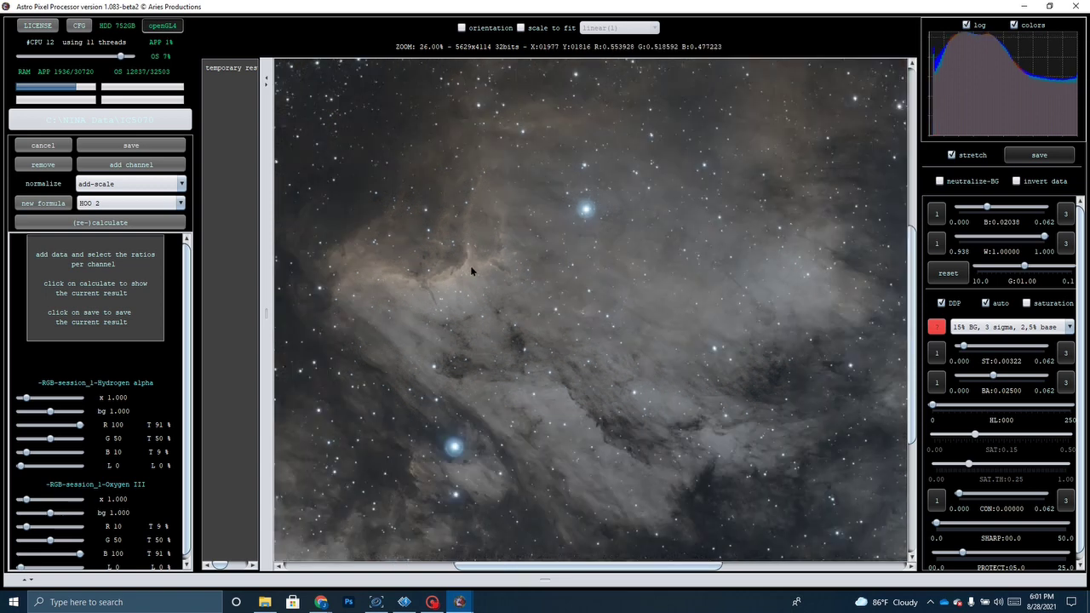
{"action": "scroll", "coordinate": [473, 271], "scroll_direction": "down", "scroll_amount": 1}
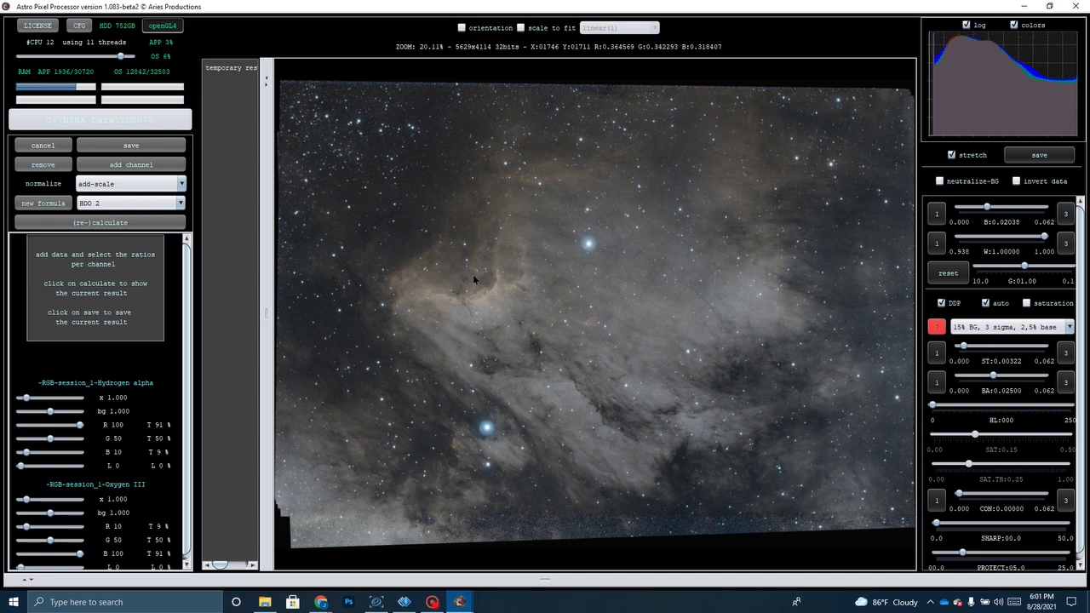
{"action": "scroll", "coordinate": [475, 272], "scroll_direction": "up", "scroll_amount": 2}
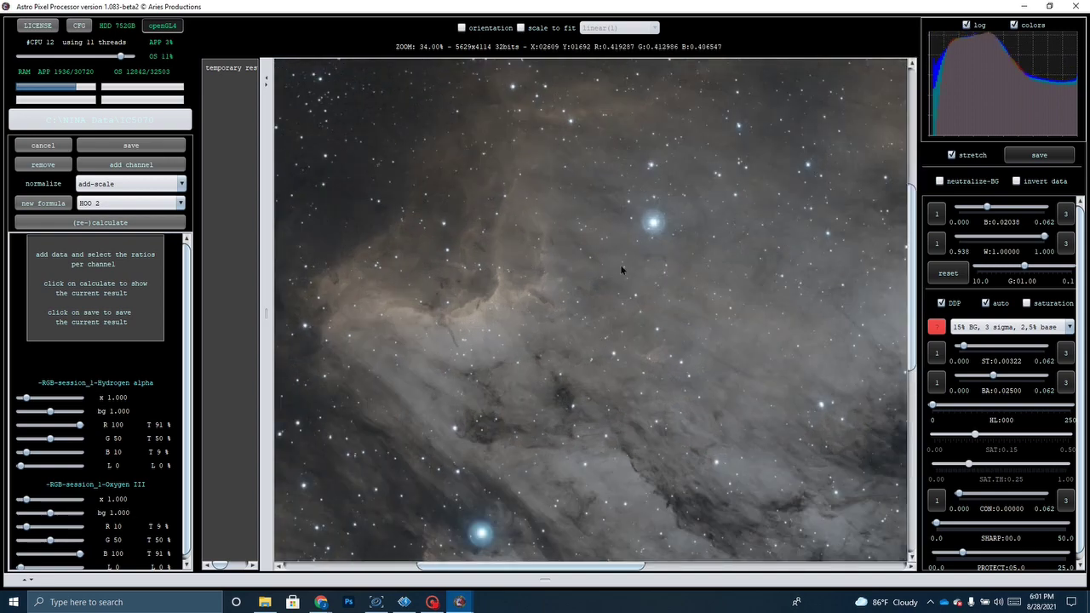
{"action": "scroll", "coordinate": [484, 277], "scroll_direction": "up", "scroll_amount": 1}
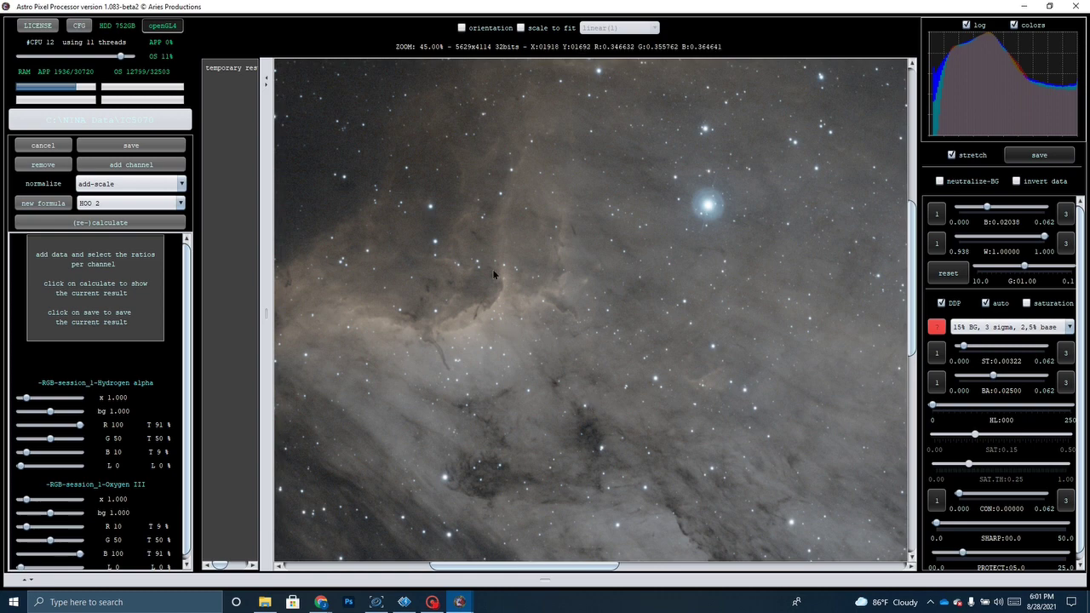
{"action": "scroll", "coordinate": [501, 301], "scroll_direction": "down", "scroll_amount": 2}
{"action": "scroll", "coordinate": [500, 300], "scroll_direction": "down", "scroll_amount": 1}
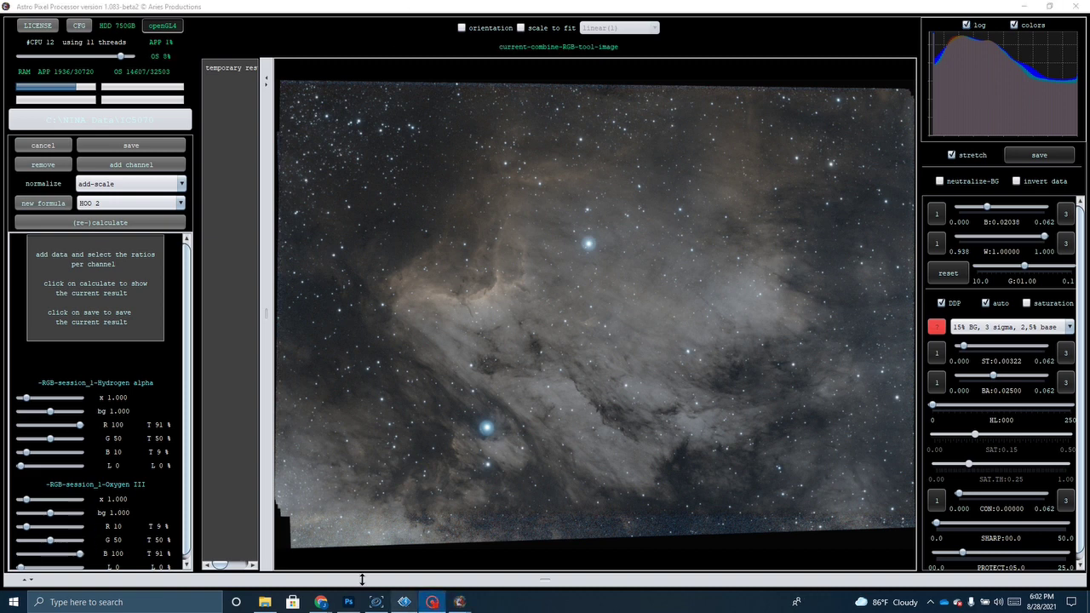
Switch to Photoshop and zoom in on the finished Pelican Nebula image.
{"action": "left_click", "coordinate": [349, 602]}
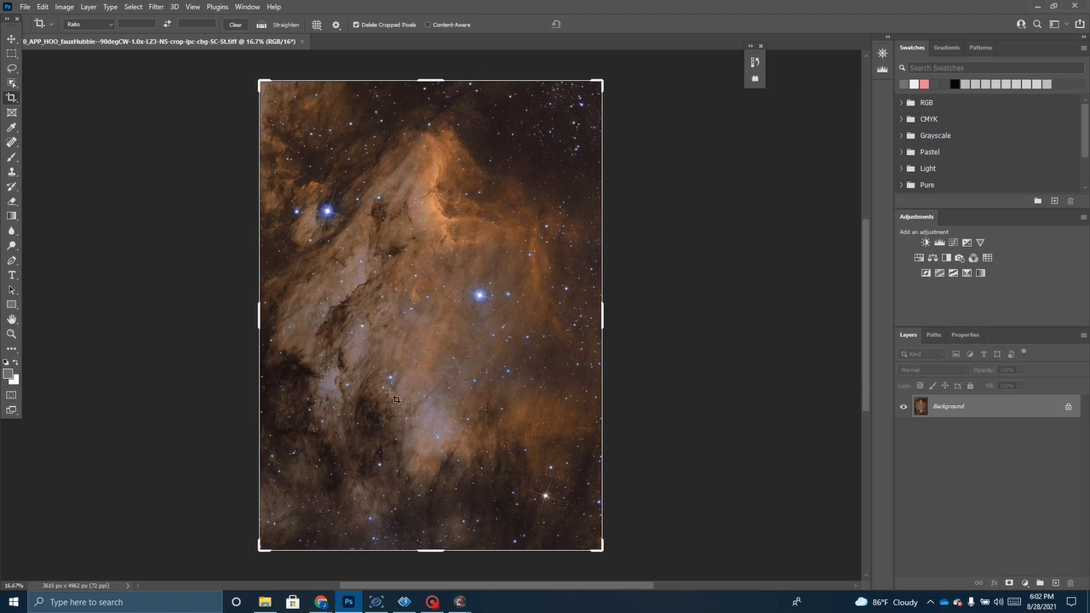
{"action": "key", "text": "ctrl+equal"}
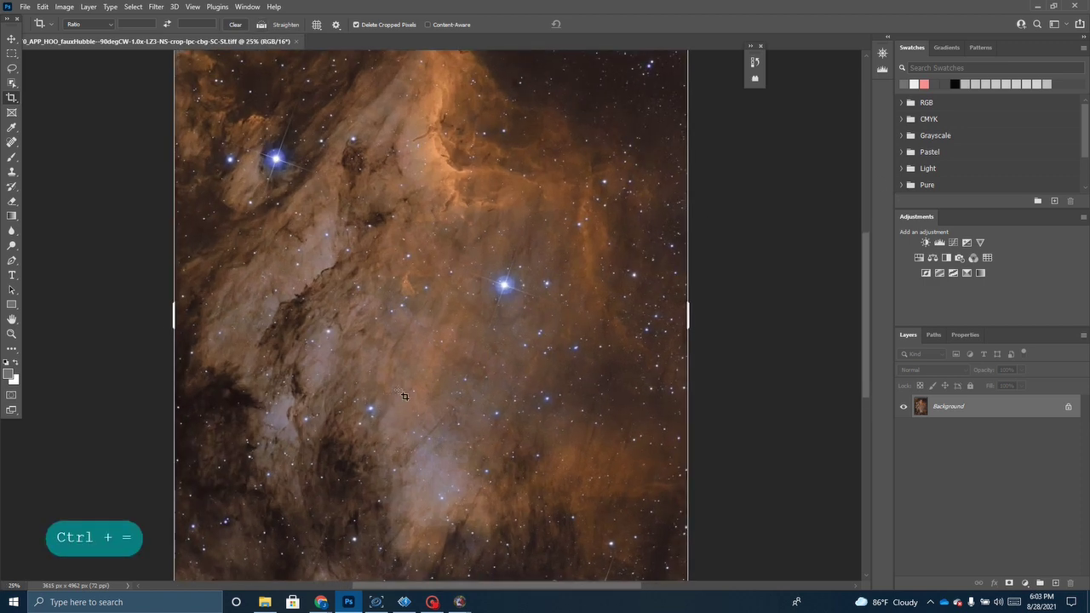
{"action": "scroll", "coordinate": [739, 362], "scroll_direction": "up", "scroll_amount": 2}
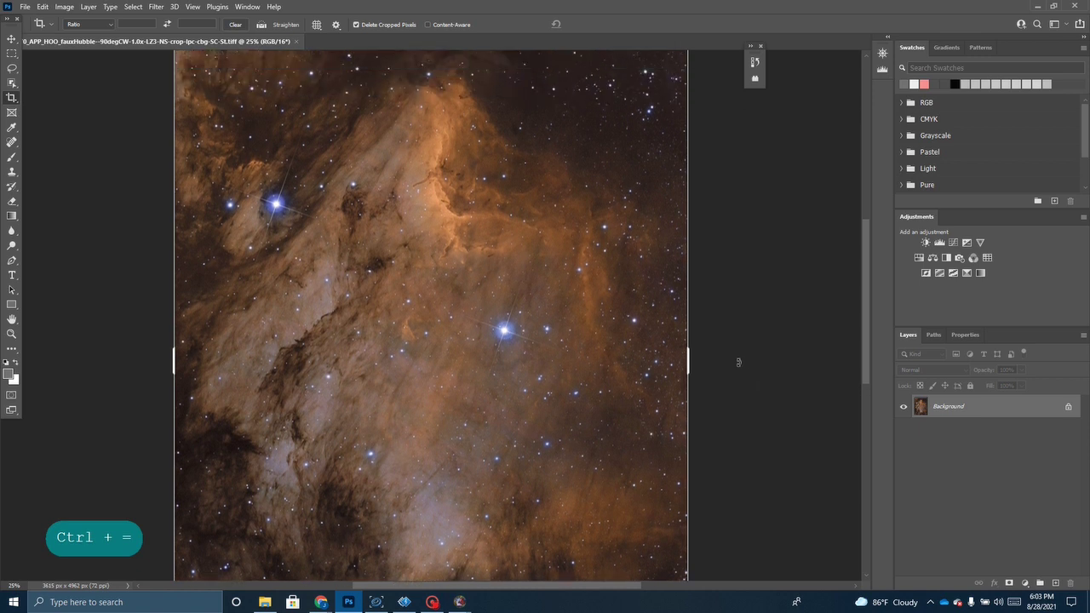
{"action": "scroll", "coordinate": [738, 362], "scroll_direction": "up", "scroll_amount": 1}
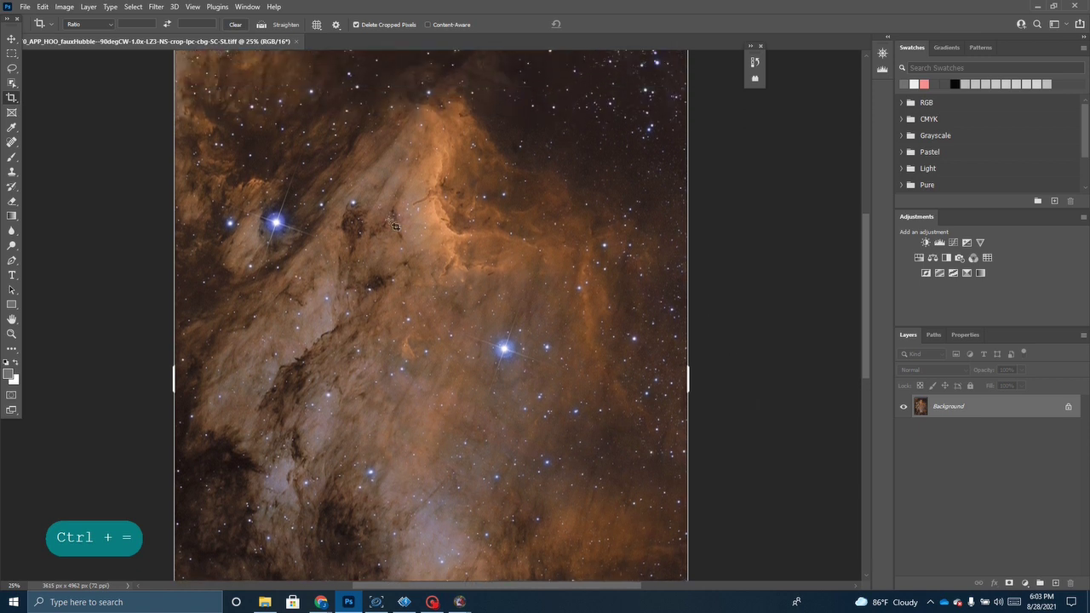
Launch the APF-R plugin from Plugins > APF-R, move its panel aside, then close it.
{"action": "left_click", "coordinate": [220, 7]}
{"action": "mouse_move", "coordinate": [223, 58]}
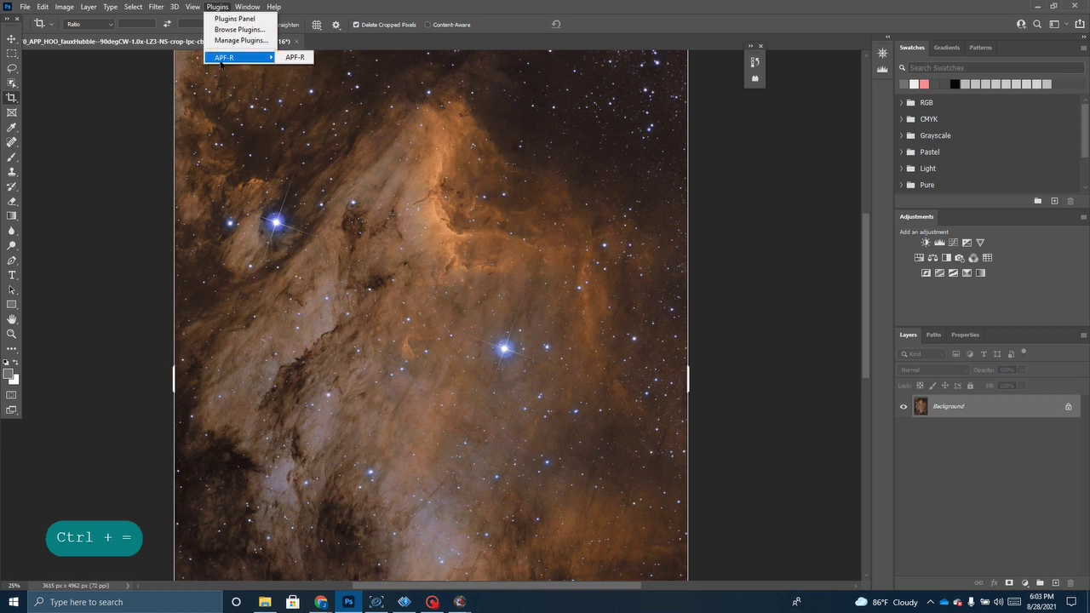
{"action": "left_click", "coordinate": [295, 57]}
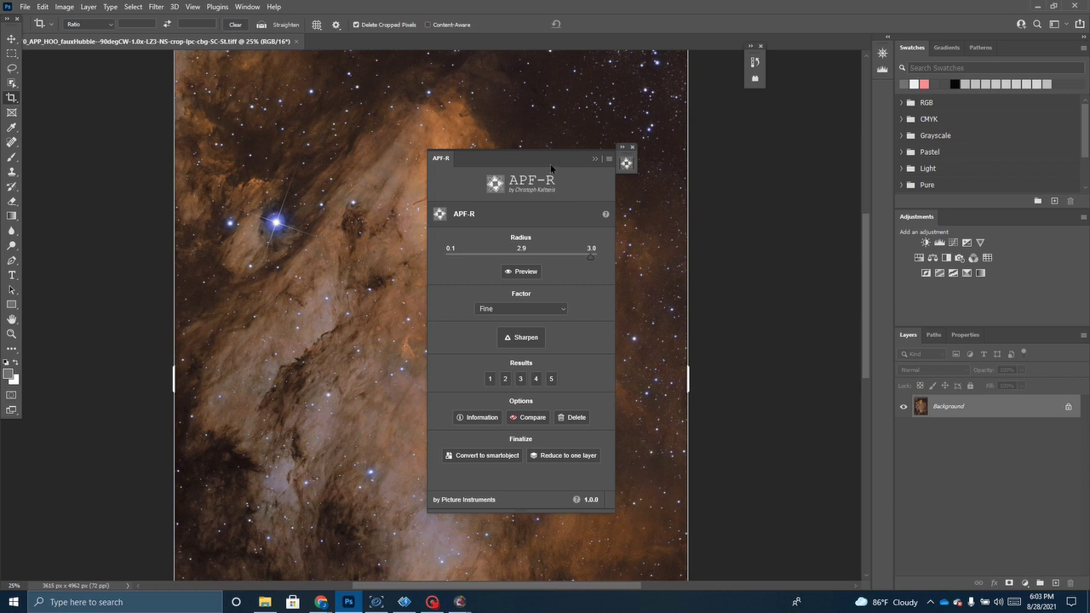
{"action": "left_click_drag", "start_coordinate": [551, 166], "coordinate": [678, 146]}
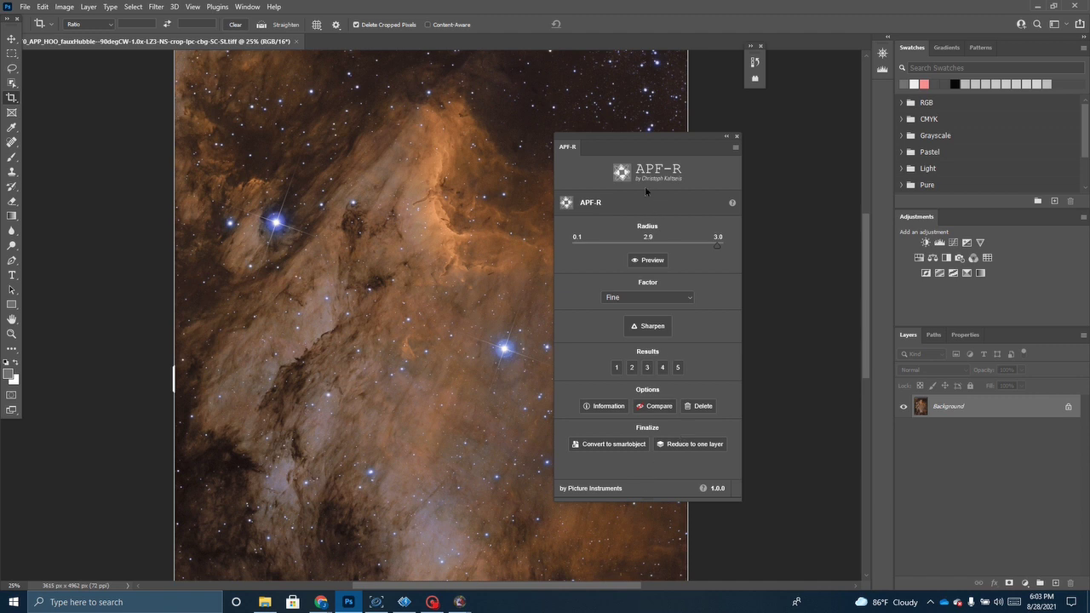
{"action": "left_click", "coordinate": [736, 136]}
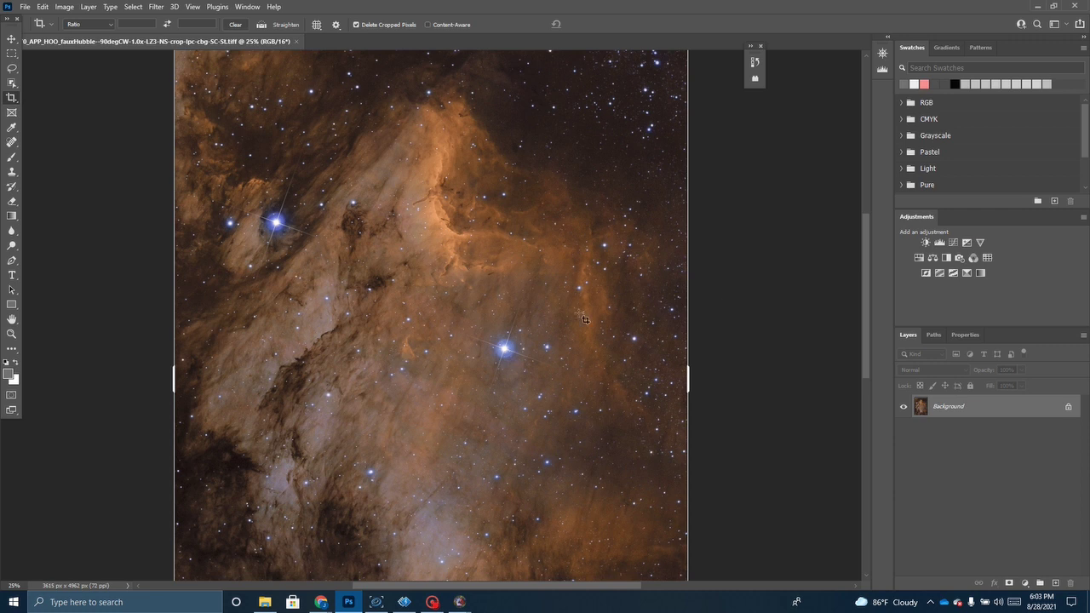
{"action": "scroll", "coordinate": [613, 329], "scroll_direction": "up", "scroll_amount": 2}
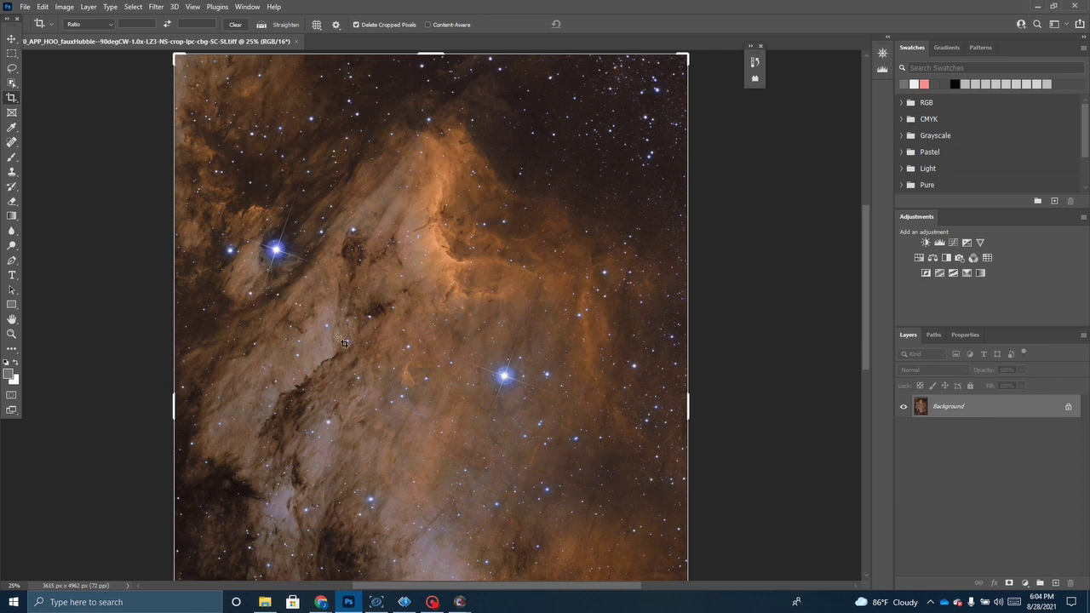
{"action": "scroll", "coordinate": [345, 340], "scroll_direction": "down", "scroll_amount": 1}
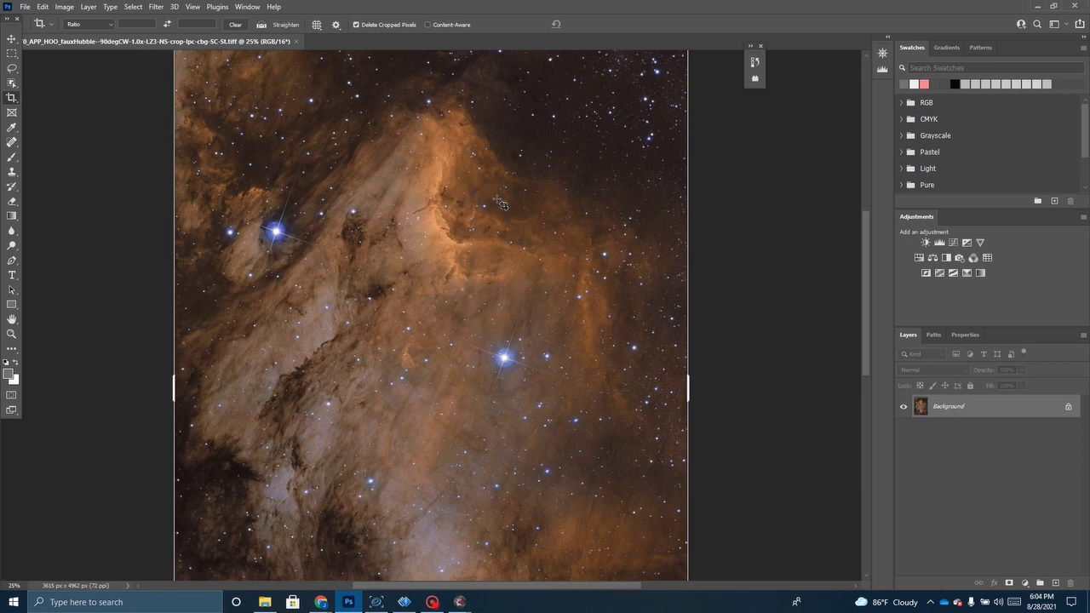
{"action": "key", "text": "ctrl+minus"}
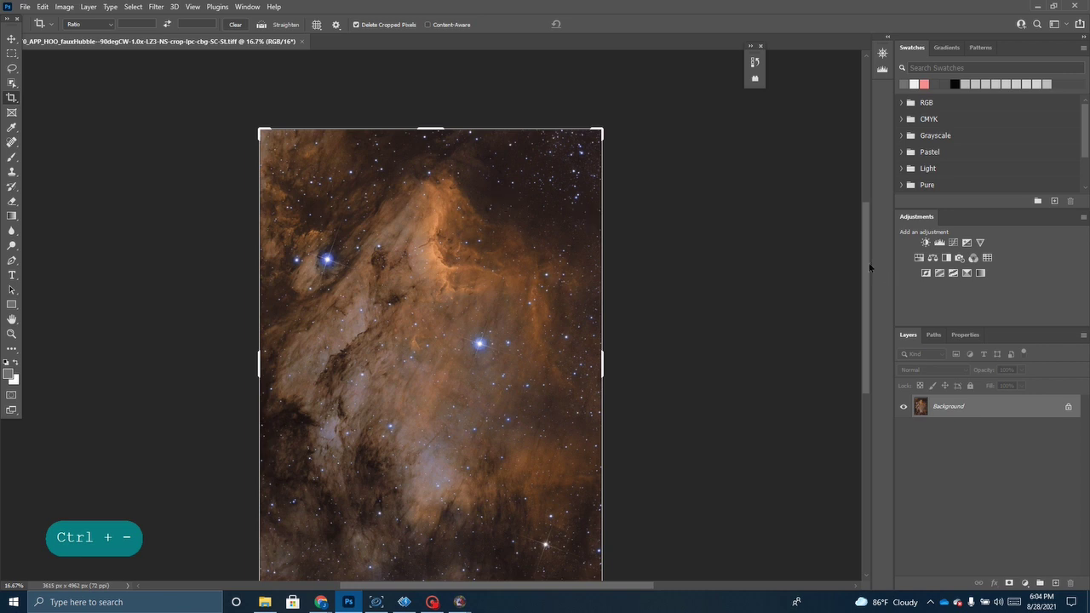
{"action": "left_click_drag", "start_coordinate": [868, 263], "coordinate": [871, 294]}
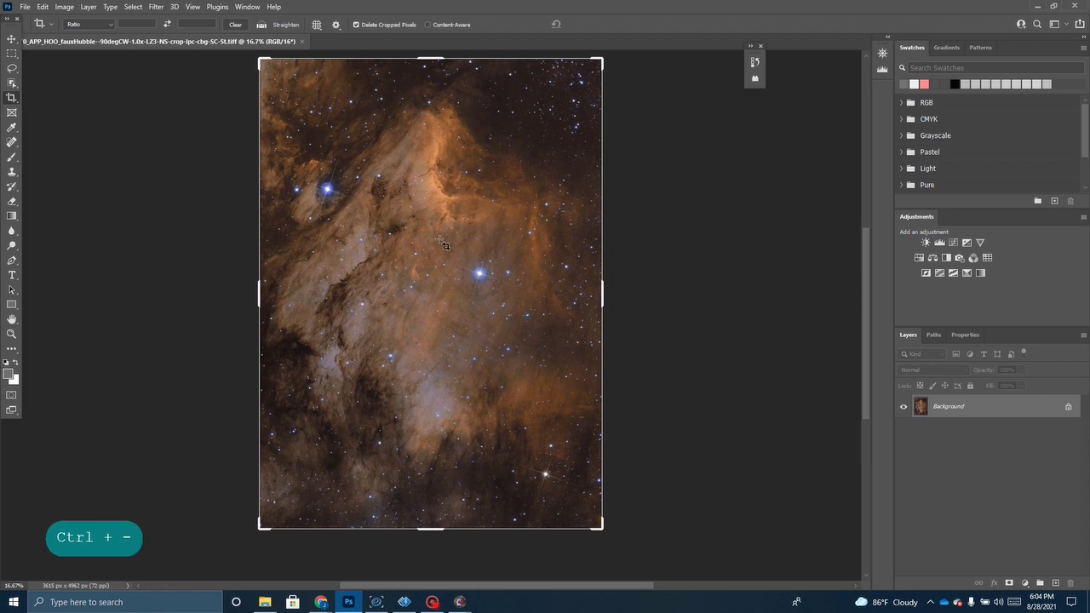
{"action": "key", "text": "ctrl+equal"}
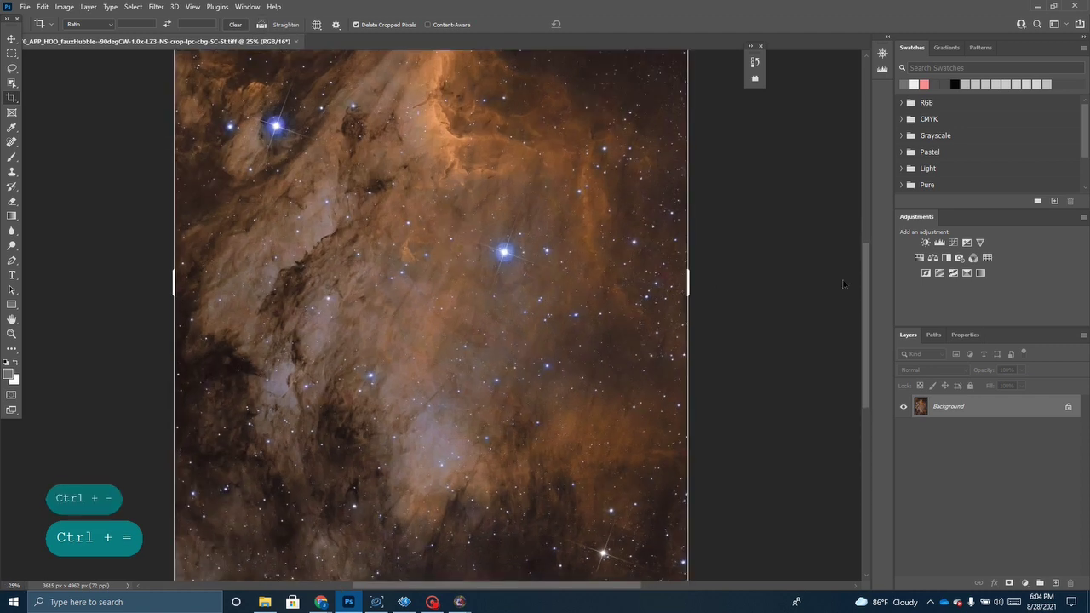
{"action": "left_click_drag", "start_coordinate": [865, 277], "coordinate": [862, 235]}
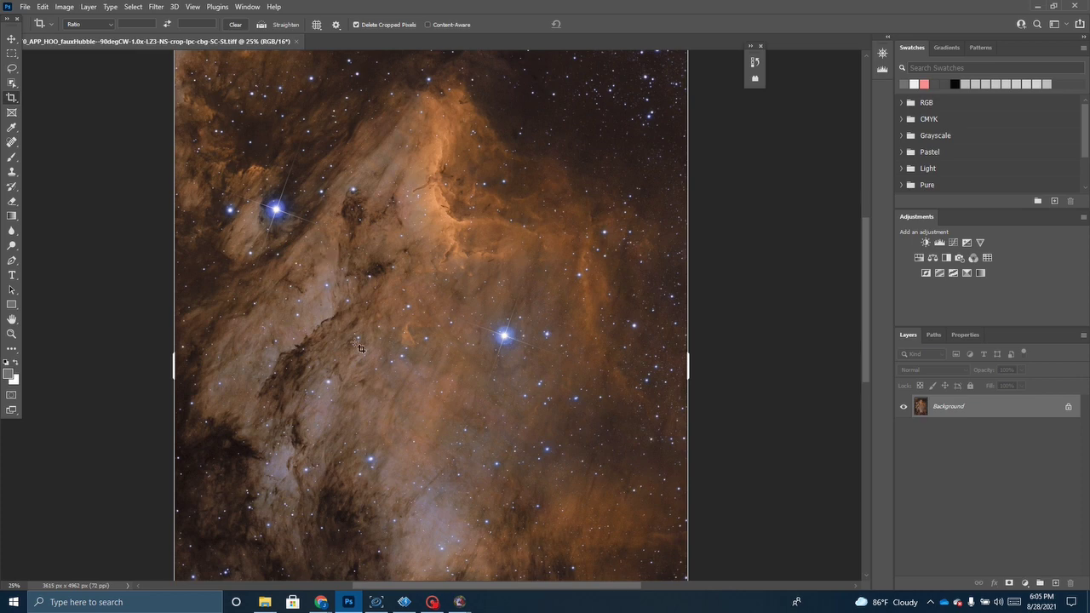
{"action": "key", "text": "ctrl+minus"}
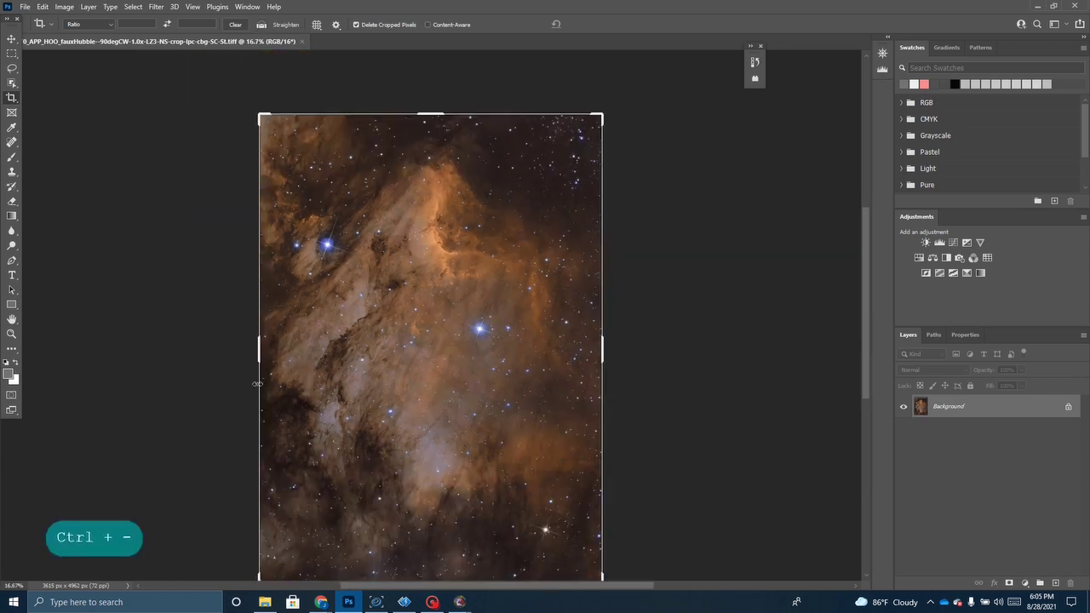
{"action": "scroll", "coordinate": [511, 287], "scroll_direction": "down", "scroll_amount": 1}
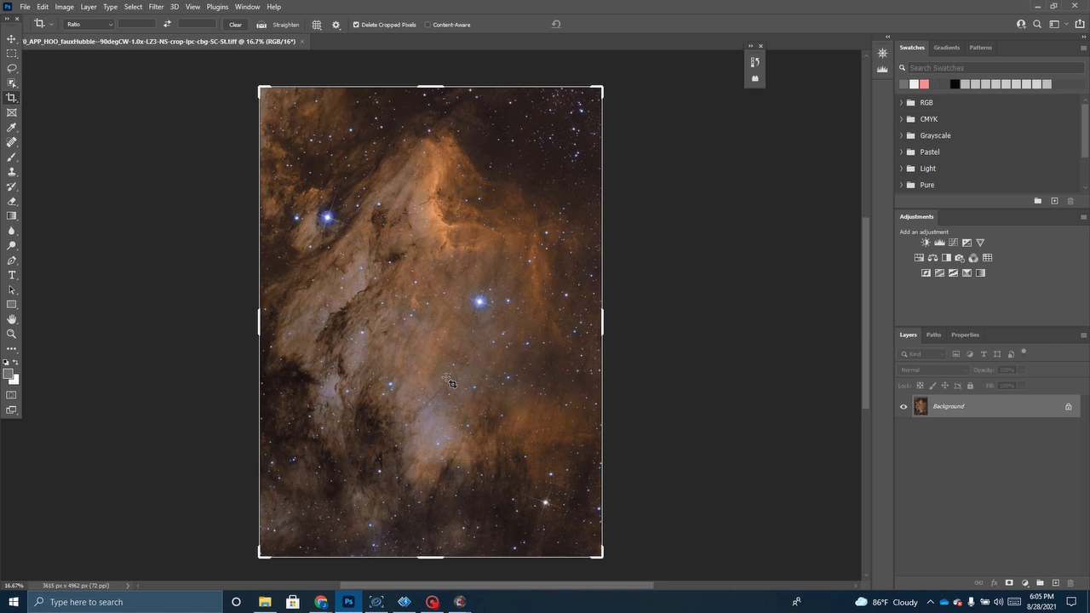
{"action": "key", "text": "ctrl+equal"}
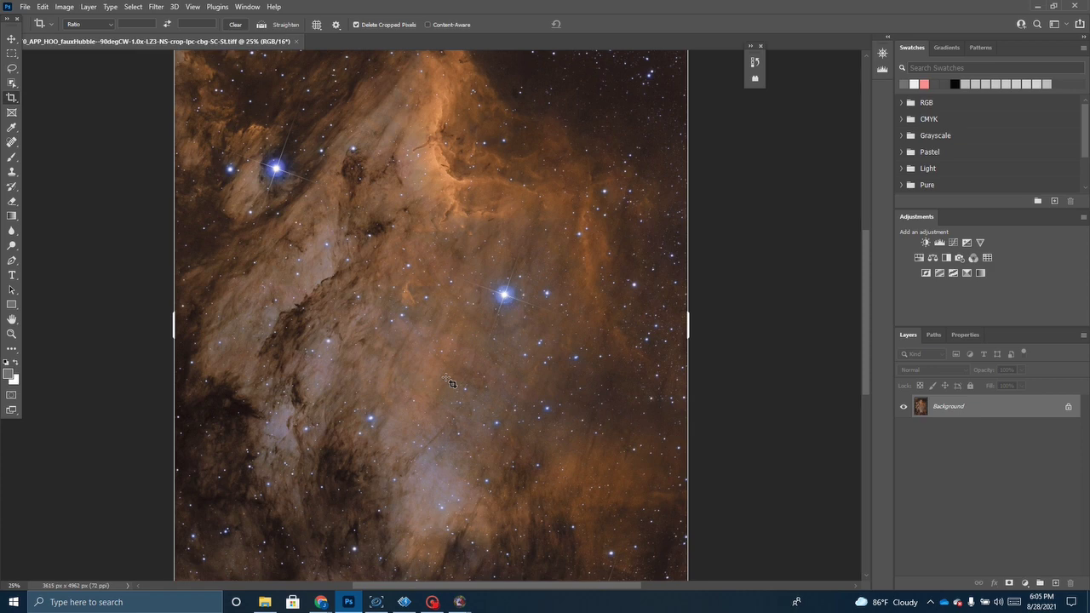
{"action": "key", "text": "ctrl+minus"}
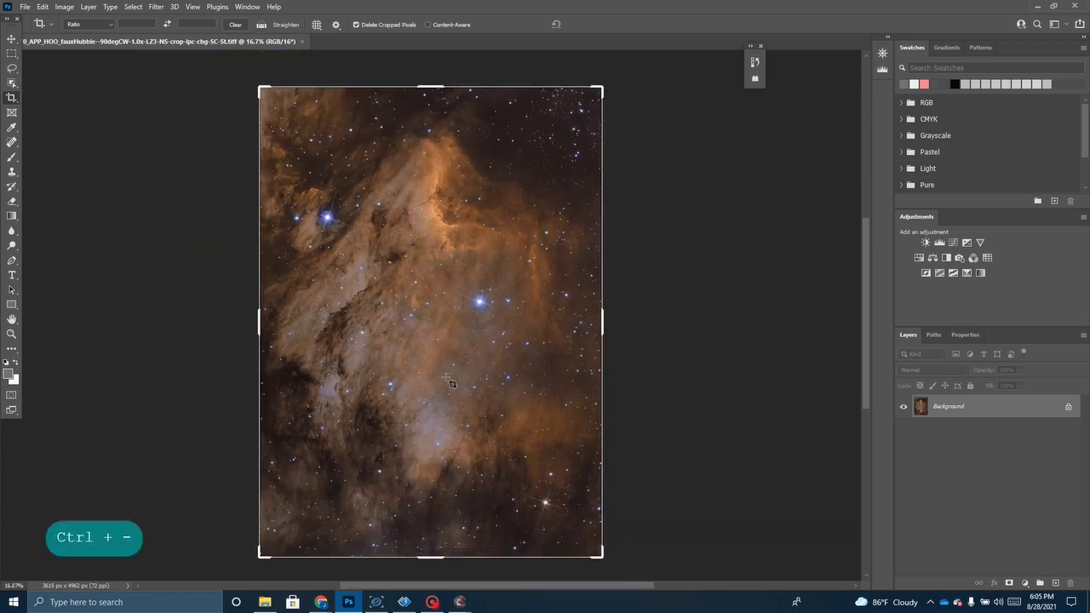